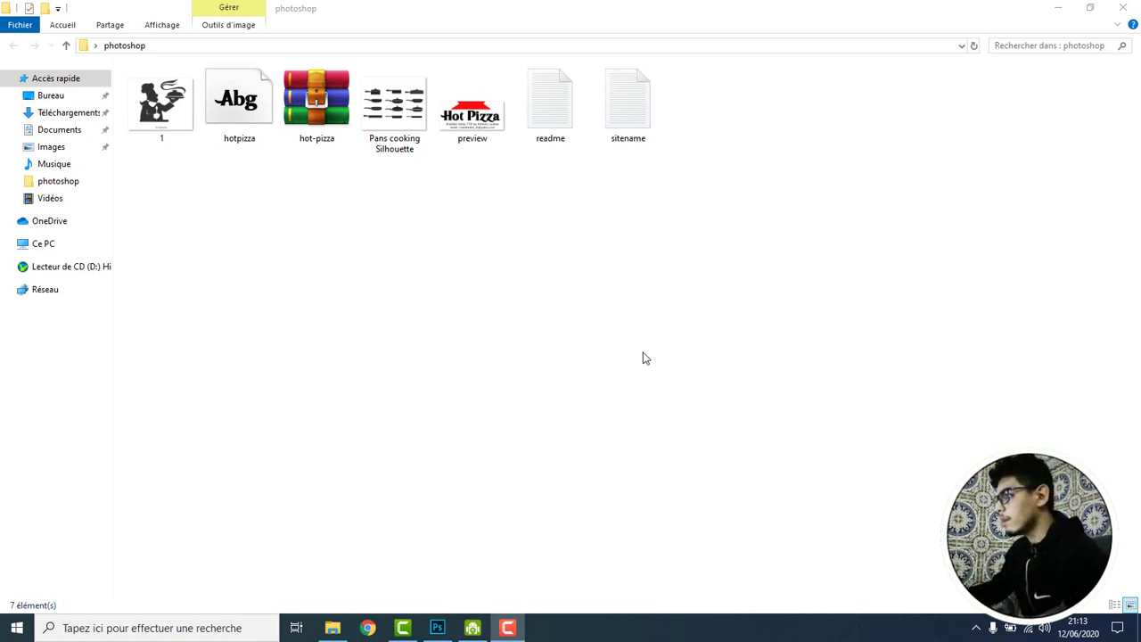
double_click(626, 107)
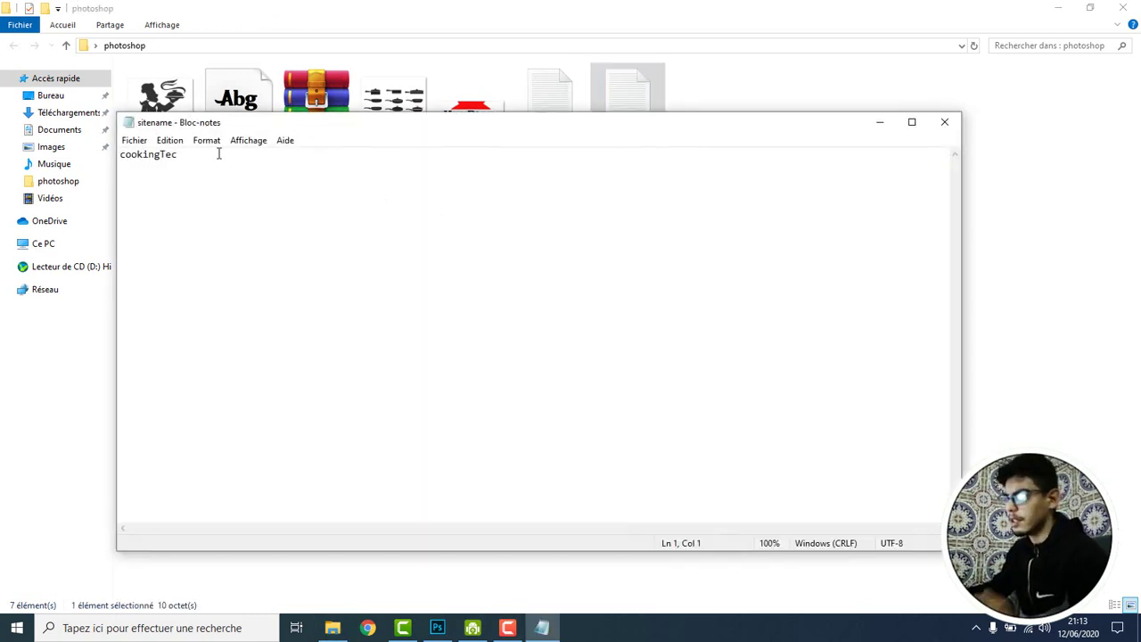
left_click_drag(182, 155, 123, 155)
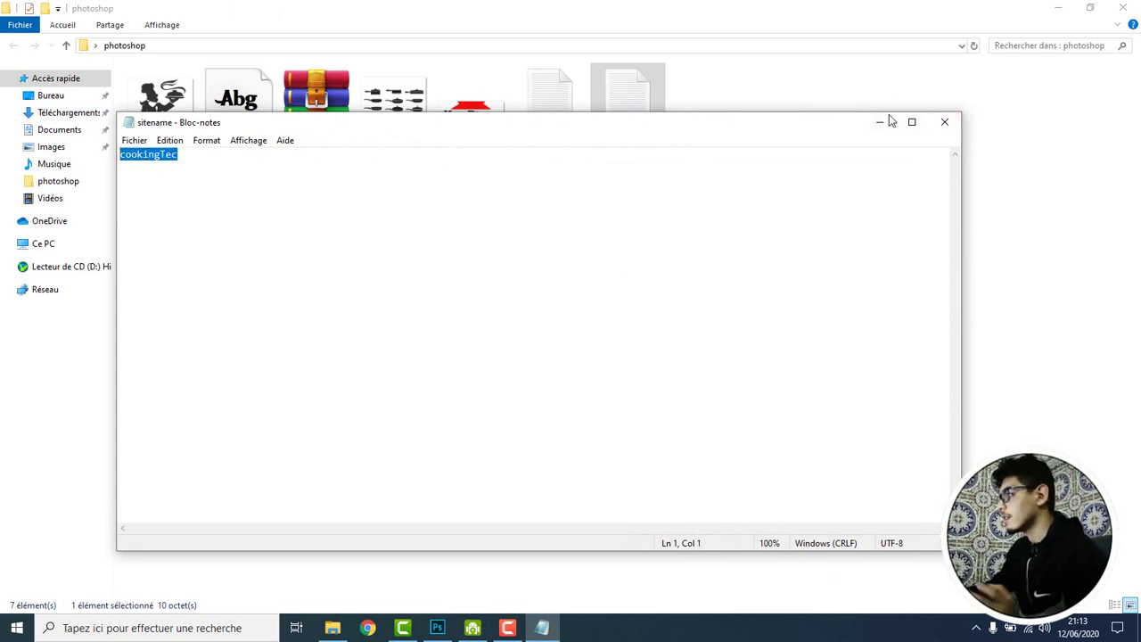
left_click(944, 122)
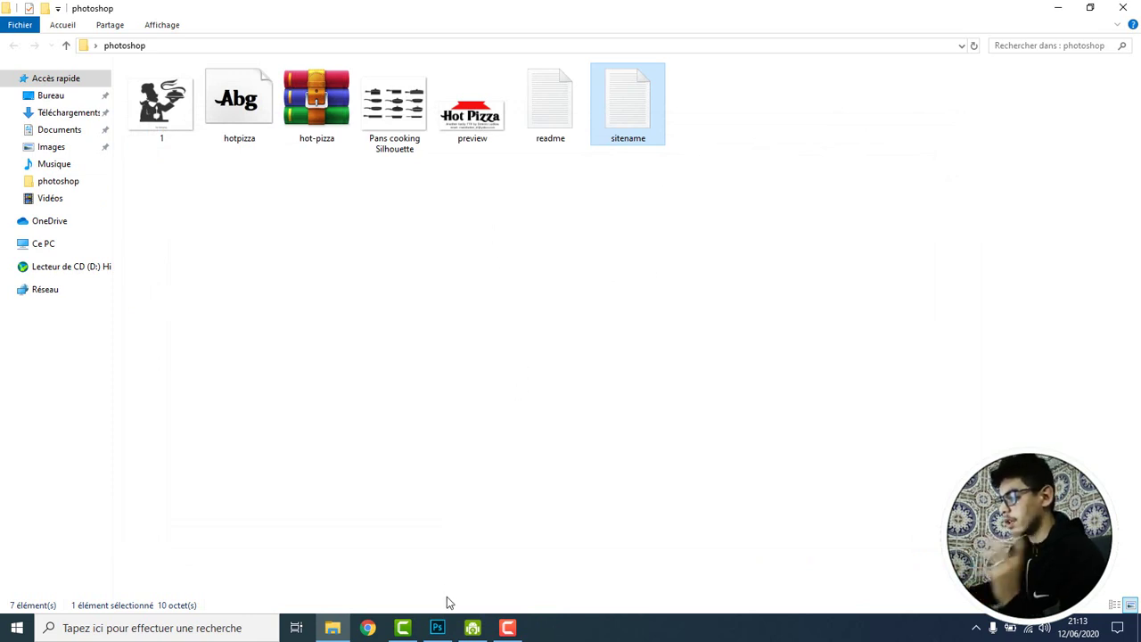
left_click(437, 628)
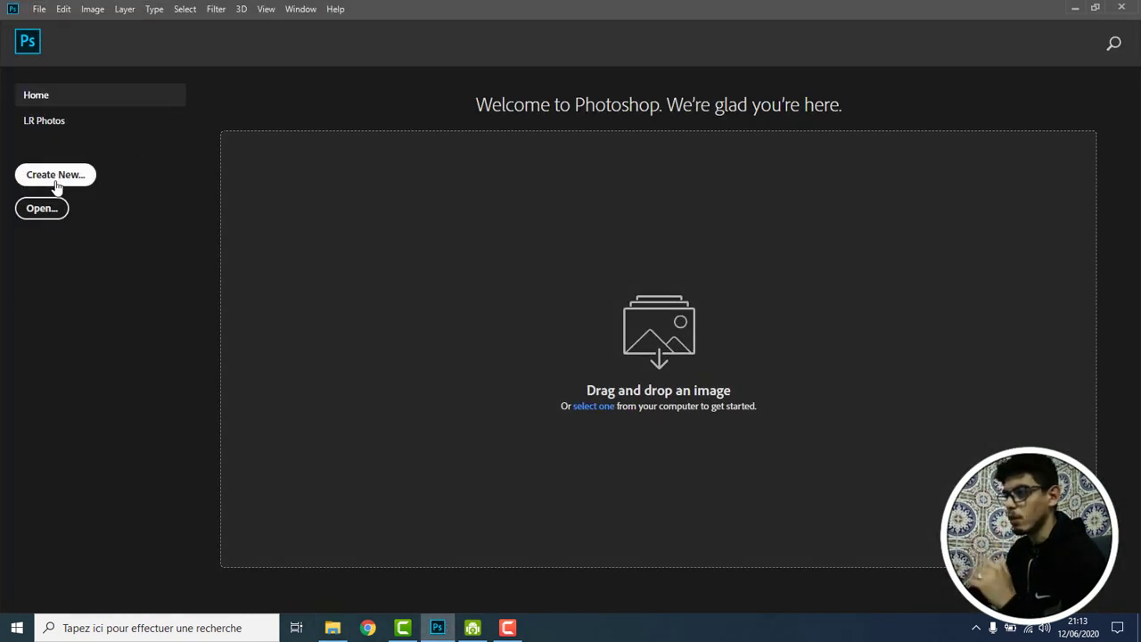
Create a new white 1000 × 1000 px document at 300 pixels per inch
left_click(57, 183)
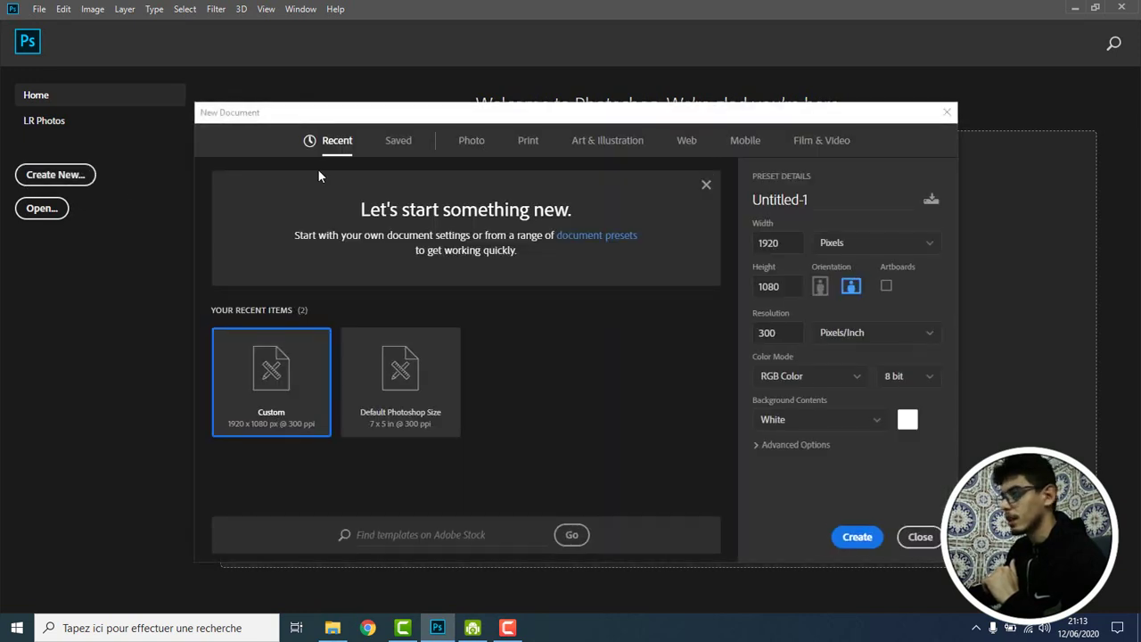
left_click(842, 248)
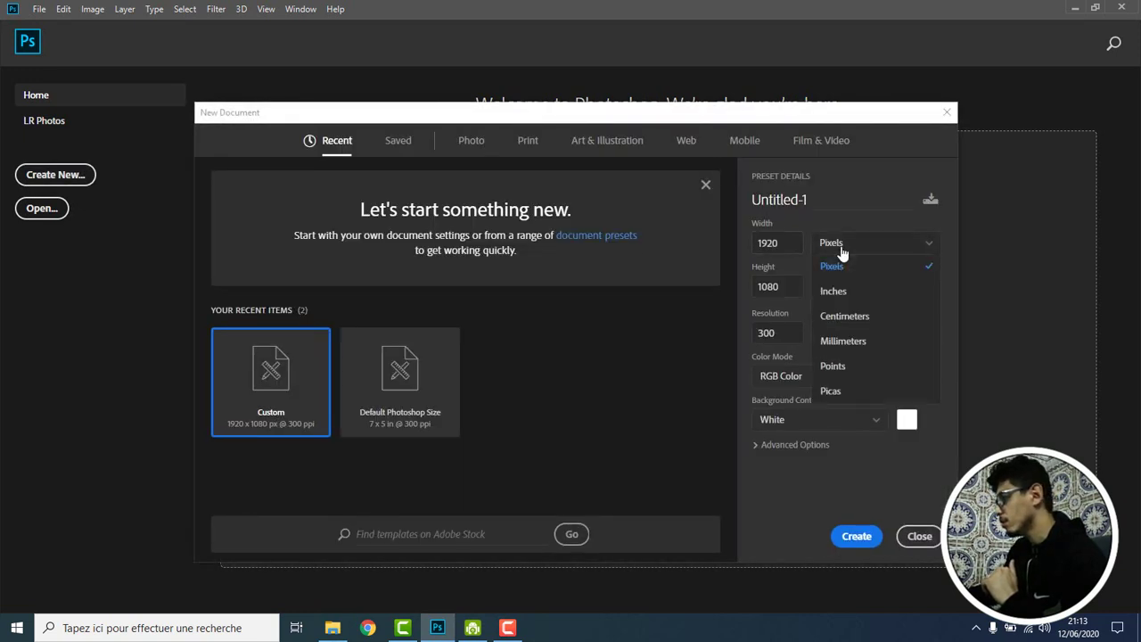
double_click(772, 243)
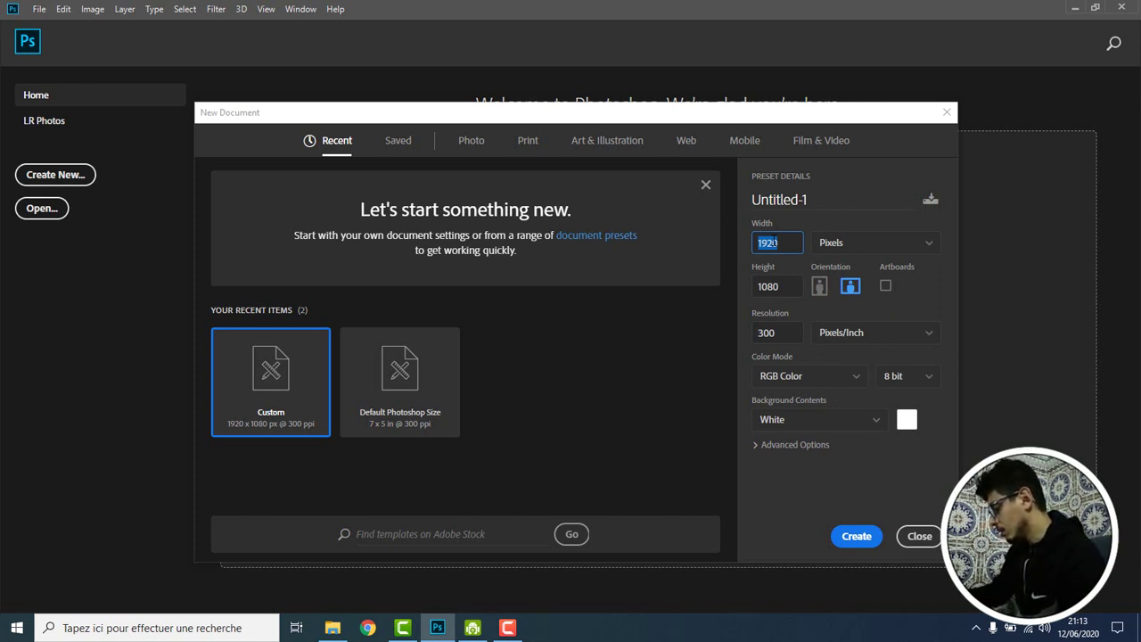
type("1000")
double_click(783, 290)
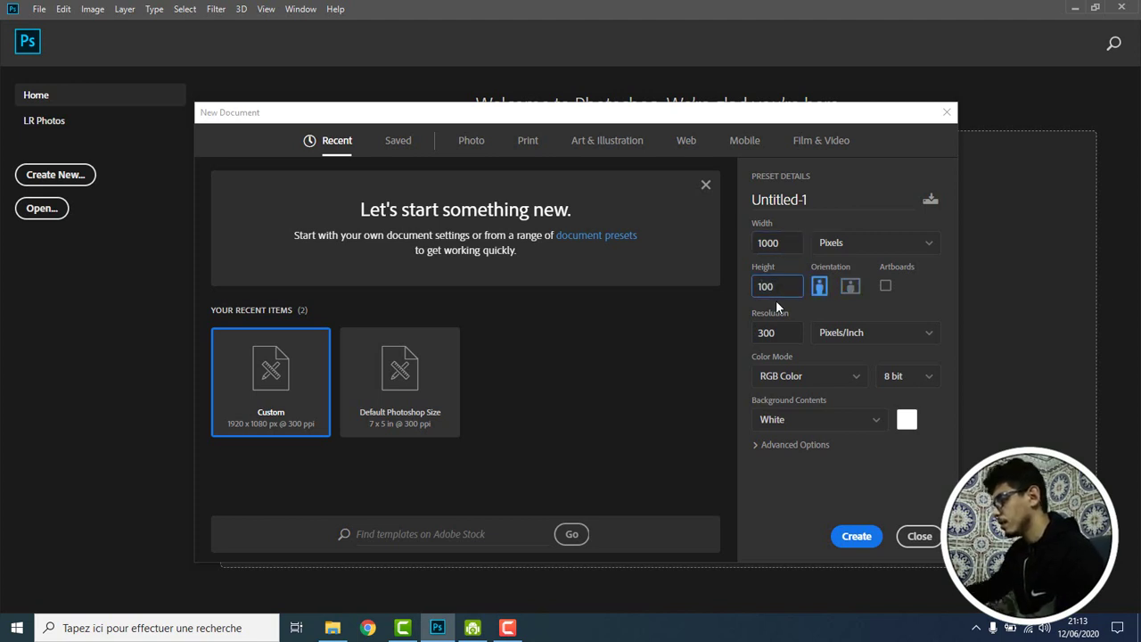
type("0")
left_click(754, 333)
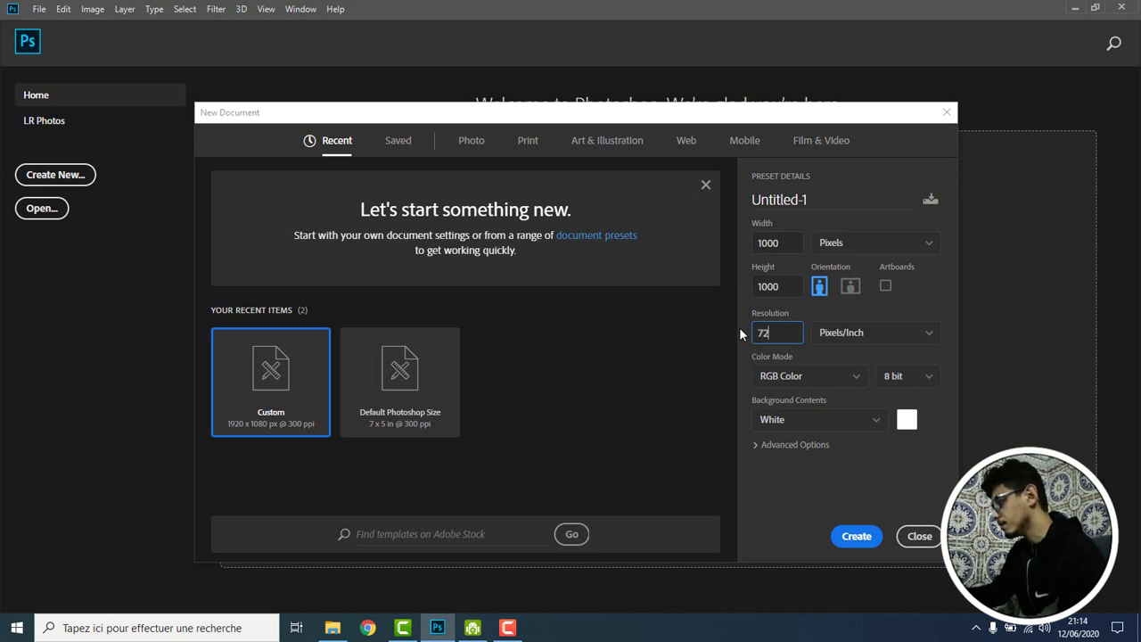
type("300")
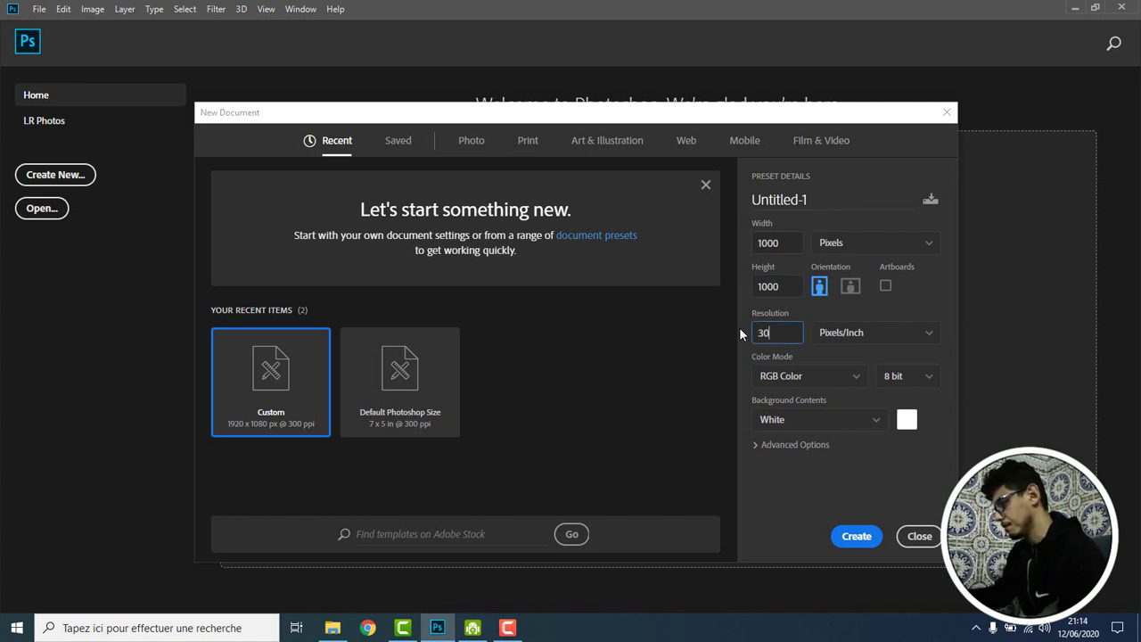
key("Return")
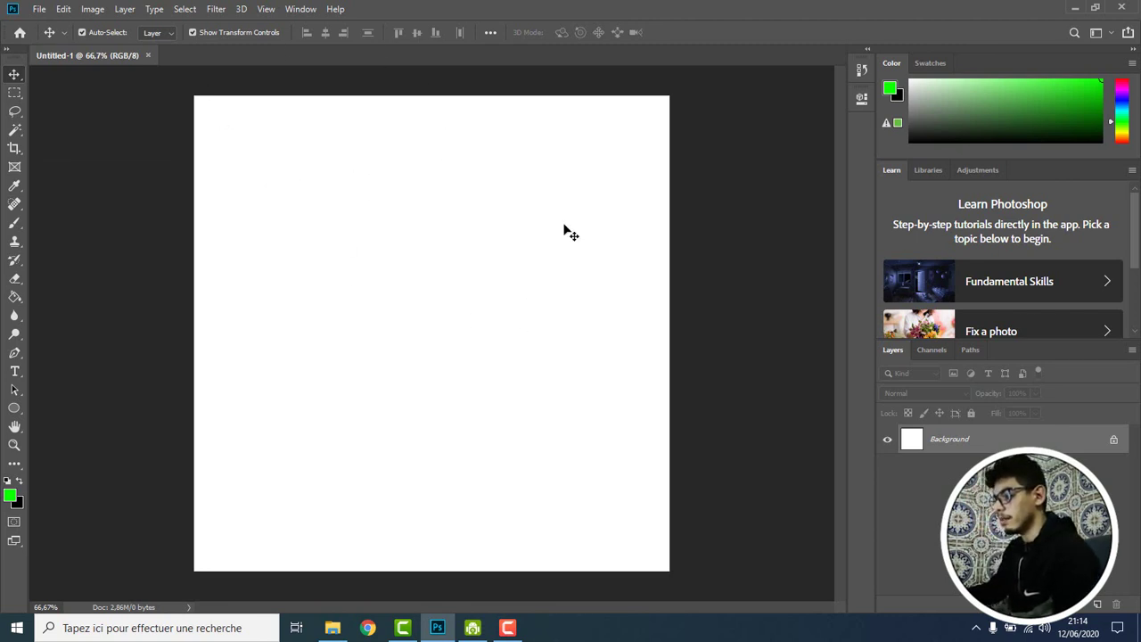
Drag chef image file 1 from Explorer onto the Untitled-1 canvas and commit placement
left_click(331, 628)
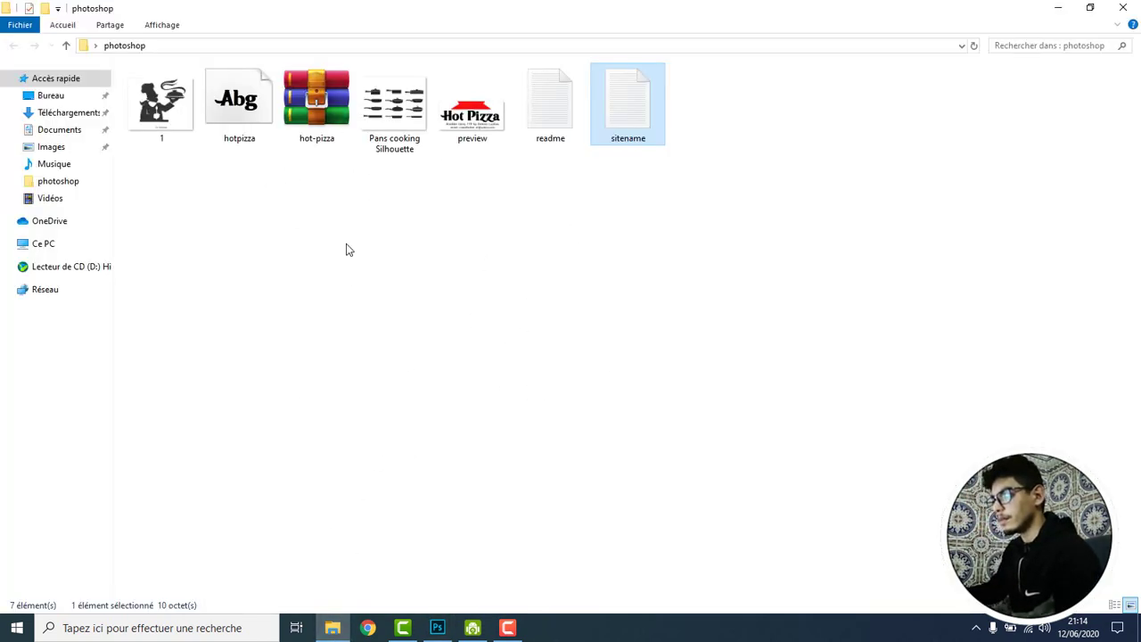
left_click(157, 112)
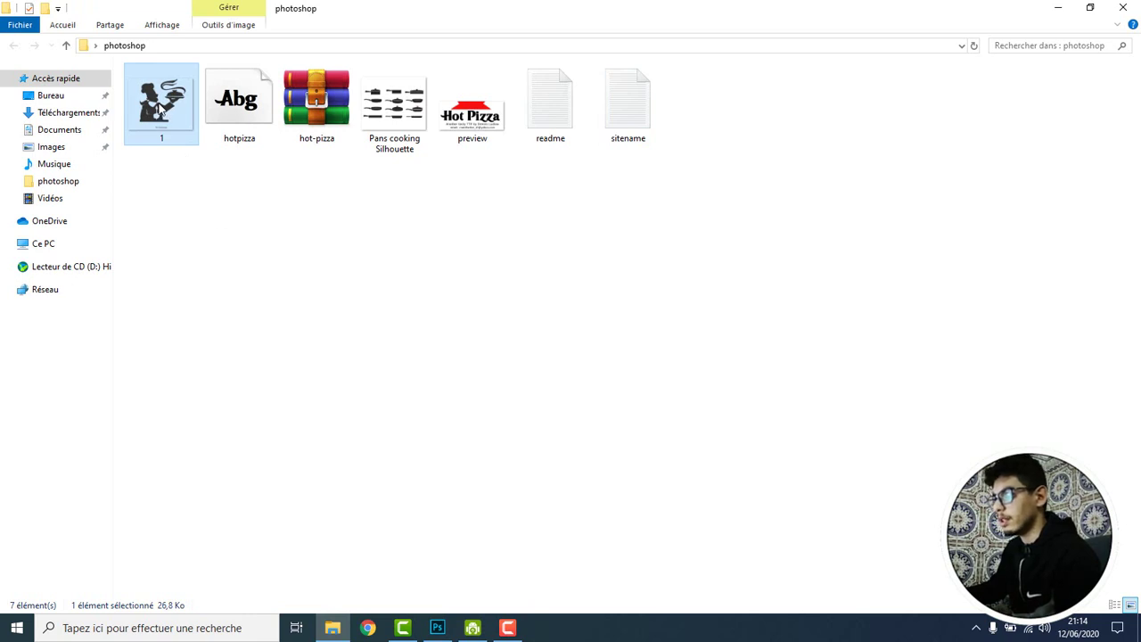
left_click_drag(158, 107, 438, 628)
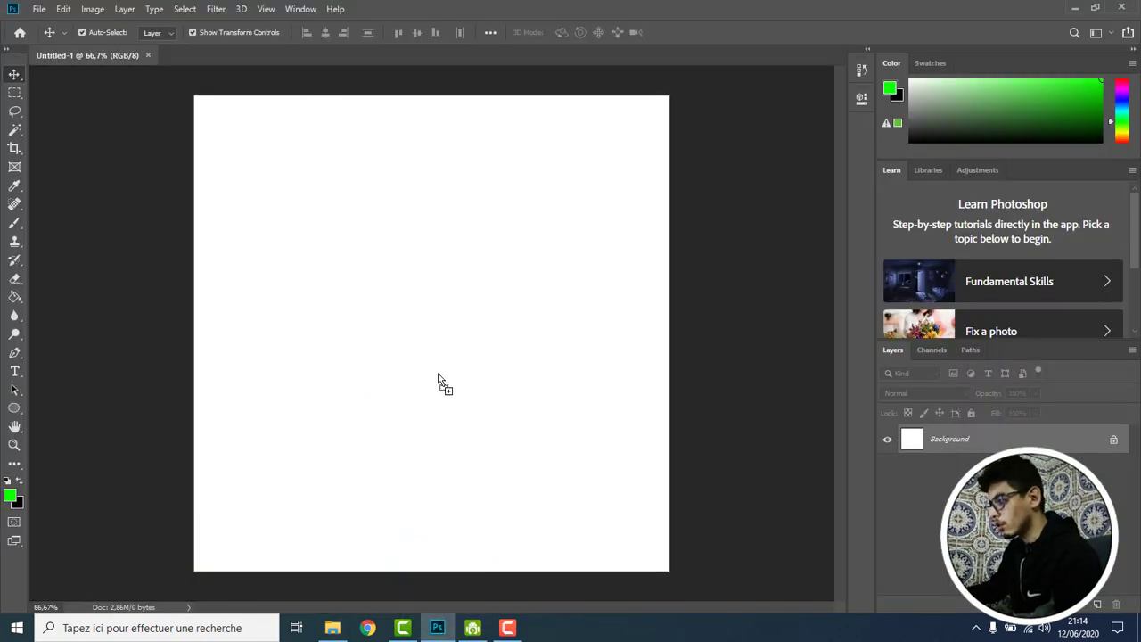
left_click_drag(439, 628, 438, 382)
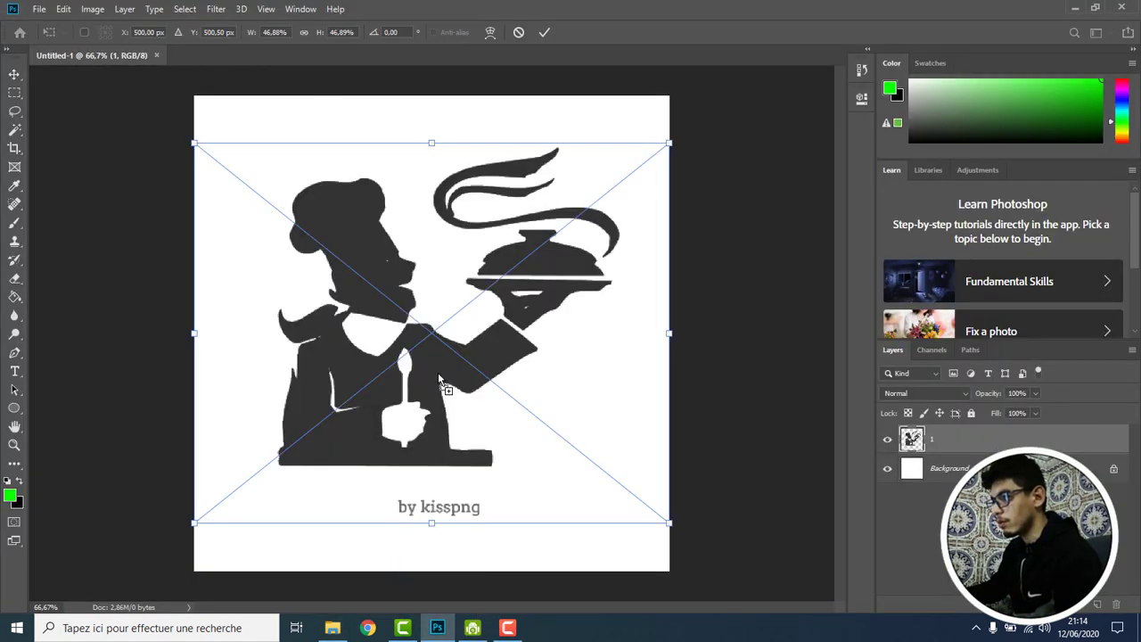
key("Return")
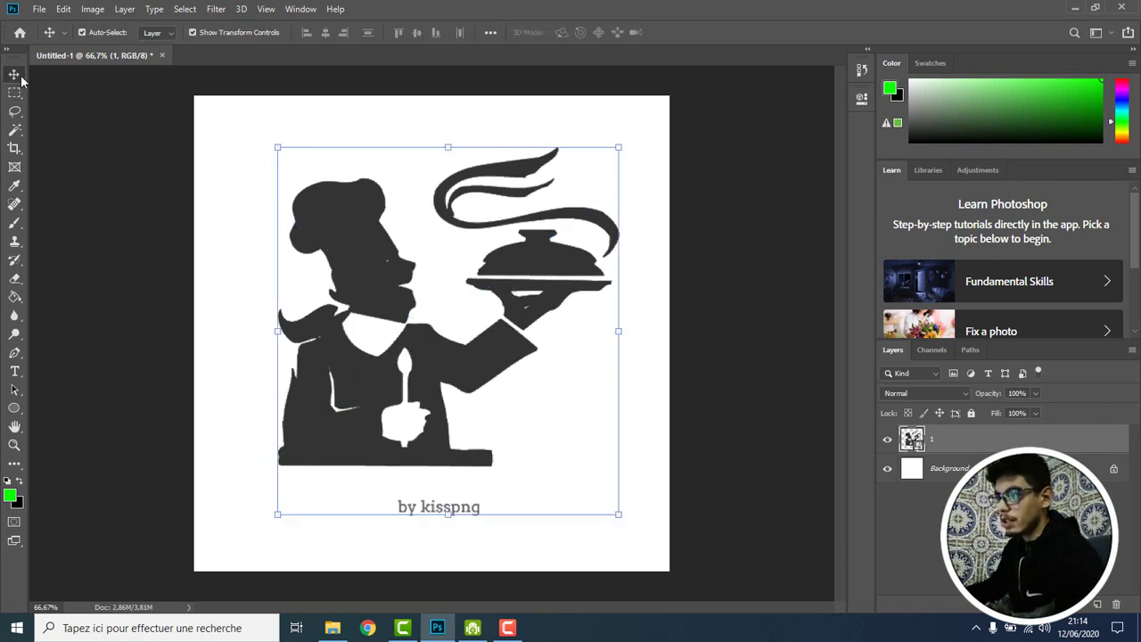
Enable Auto-Select and move the chef silhouette up and to the left
left_click(117, 287)
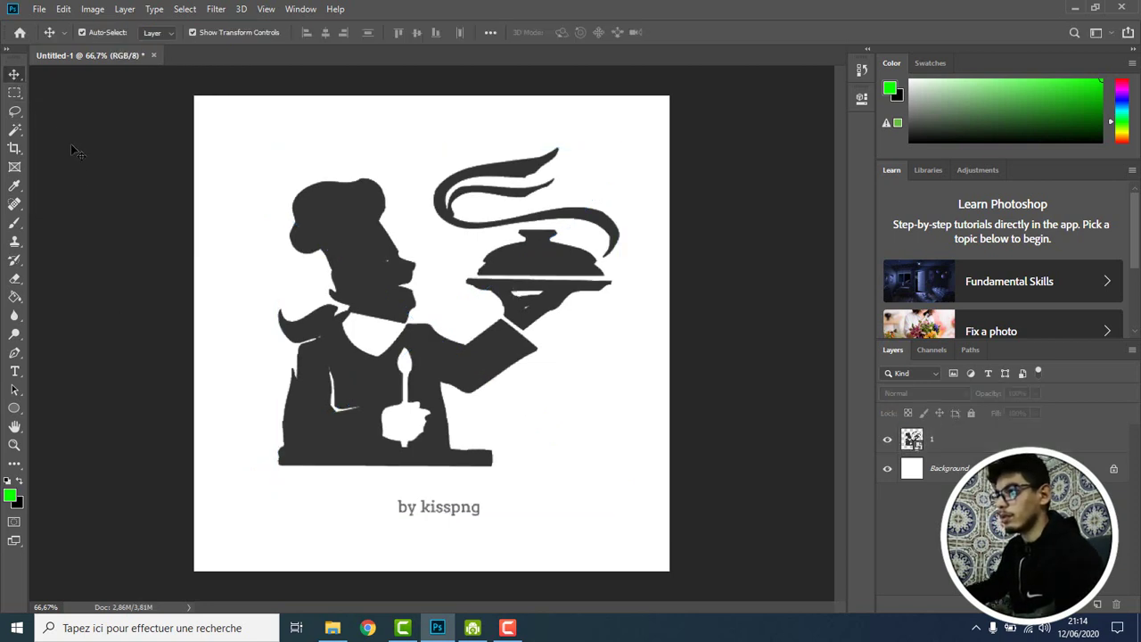
left_click(382, 218)
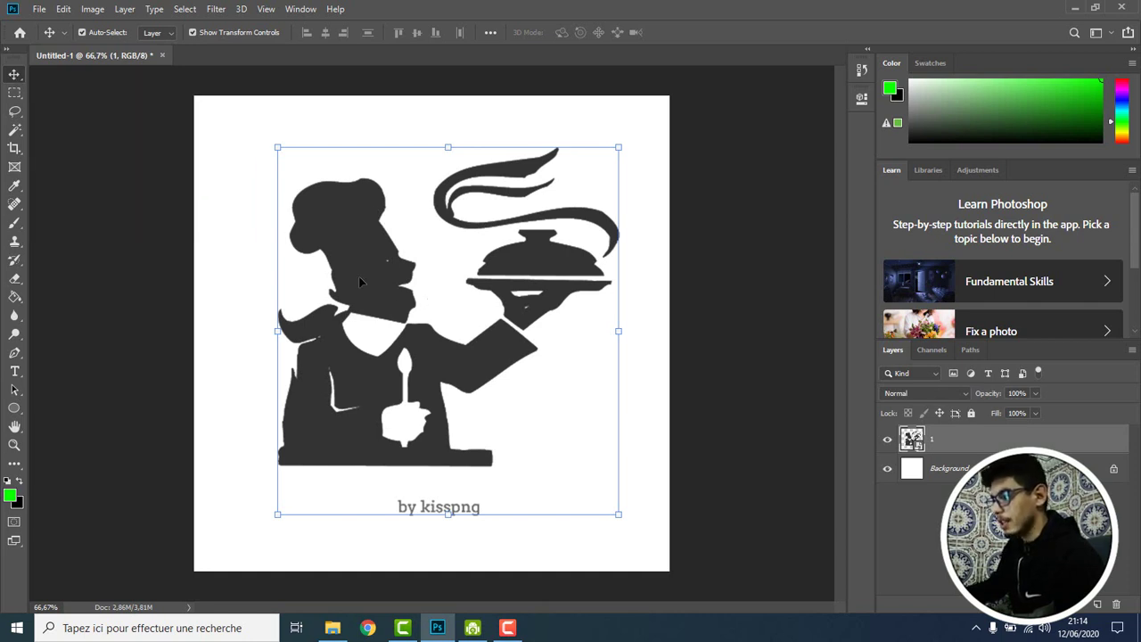
left_click_drag(357, 220, 357, 222)
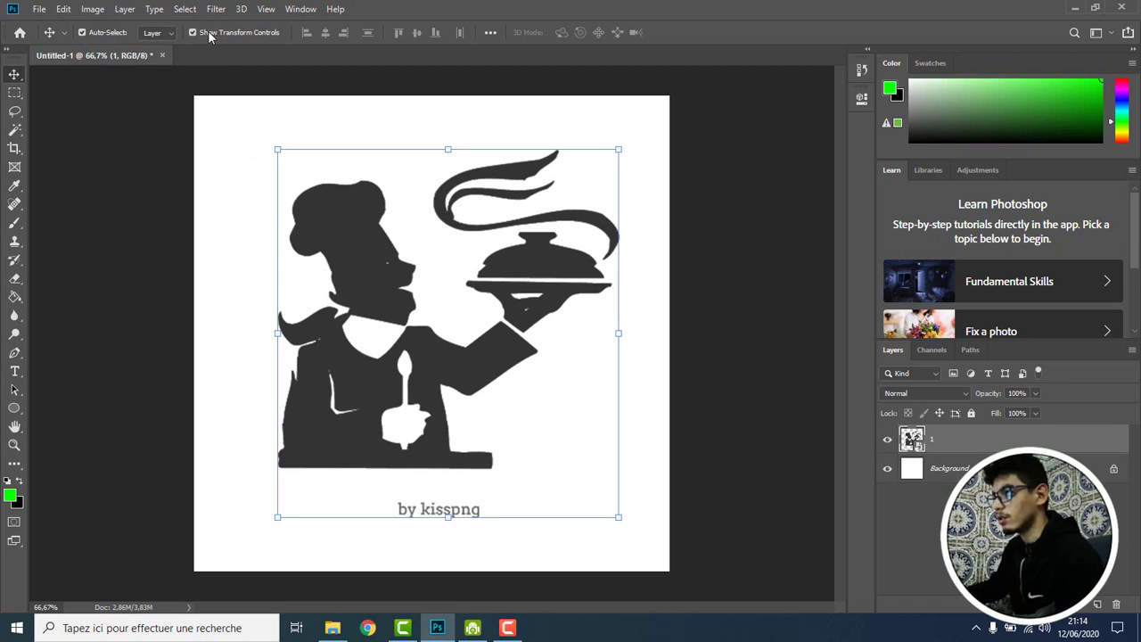
left_click(390, 343)
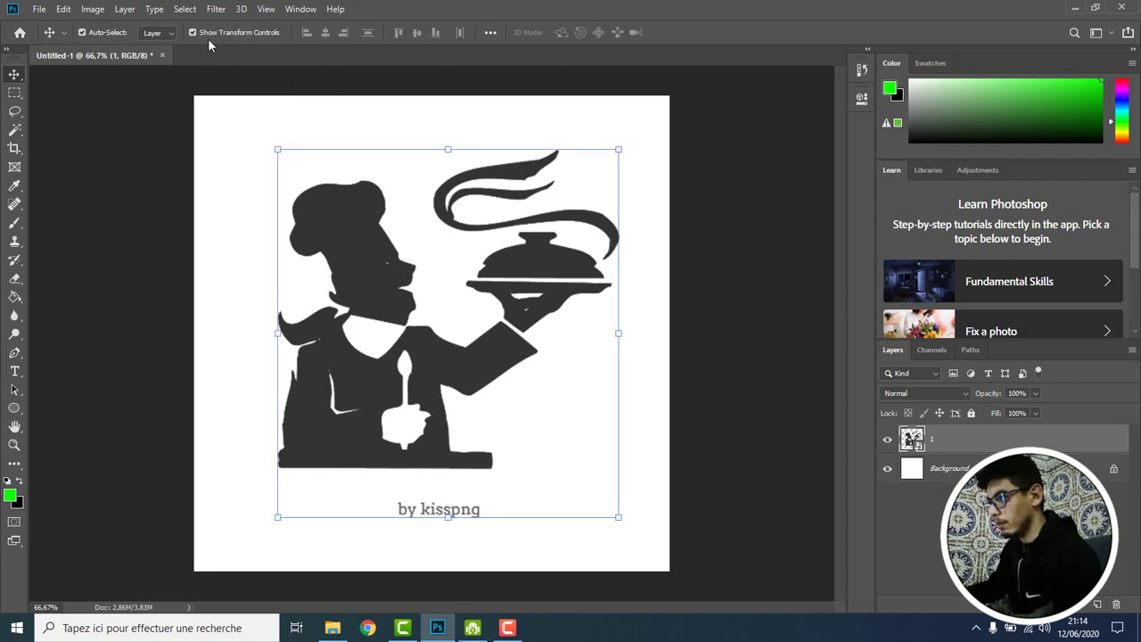
left_click(82, 33)
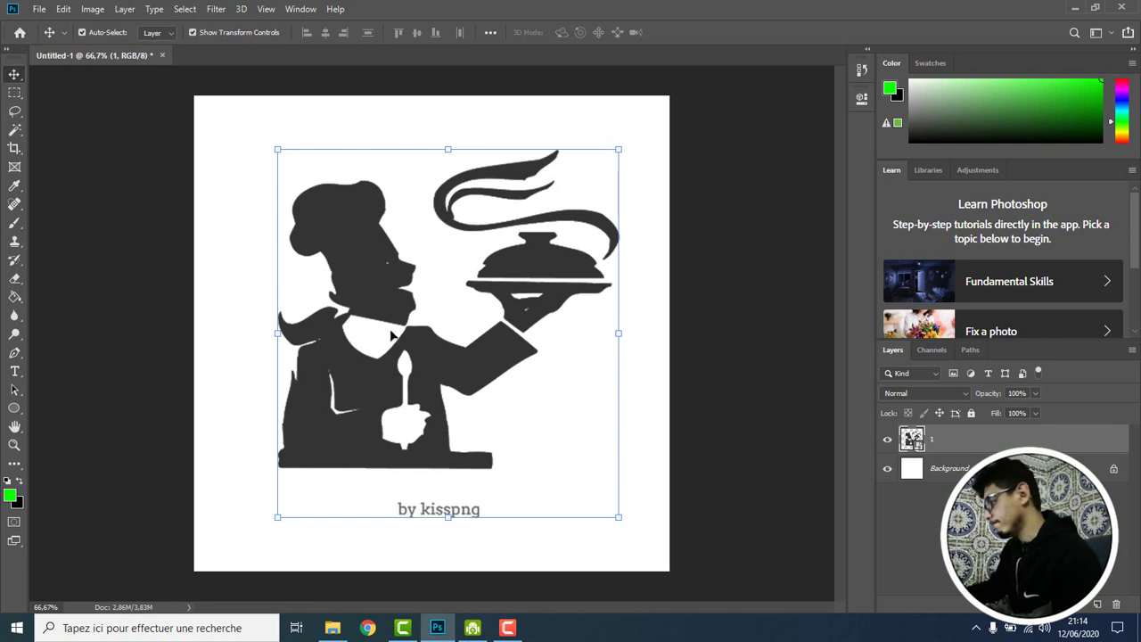
left_click_drag(390, 288, 358, 254)
left_click(704, 306)
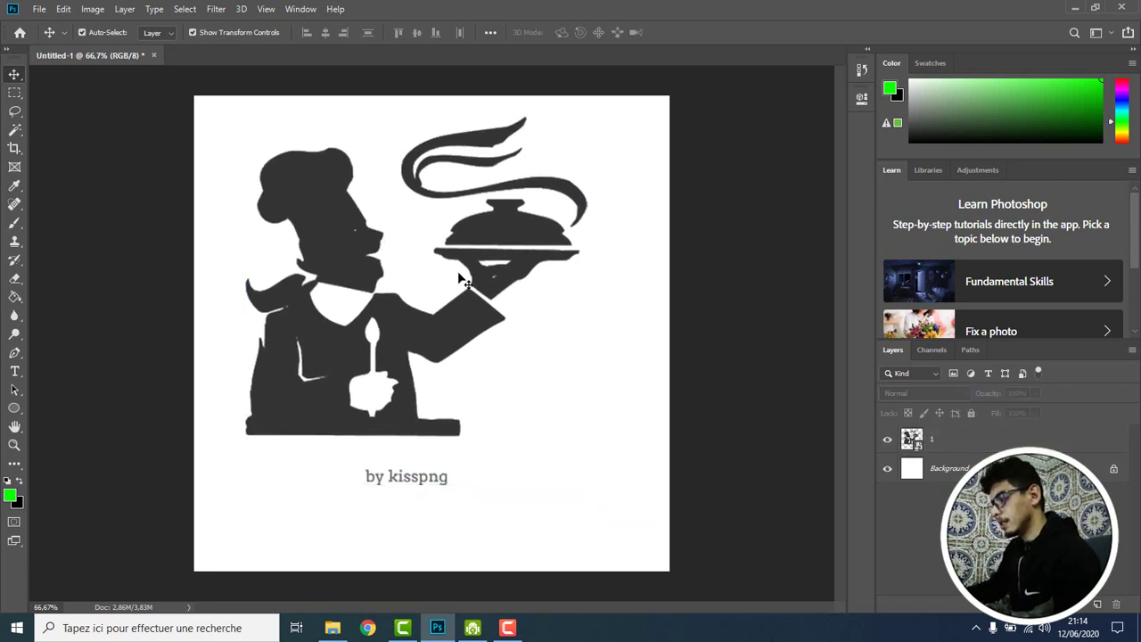
Scale the chef silhouette down to about 28% in the upper-left area
left_click(463, 280)
mouse_move(591, 492)
left_mouse_down()
mouse_move(553, 435)
mouse_move(403, 294)
left_mouse_up()
left_click_drag(262, 219, 356, 299)
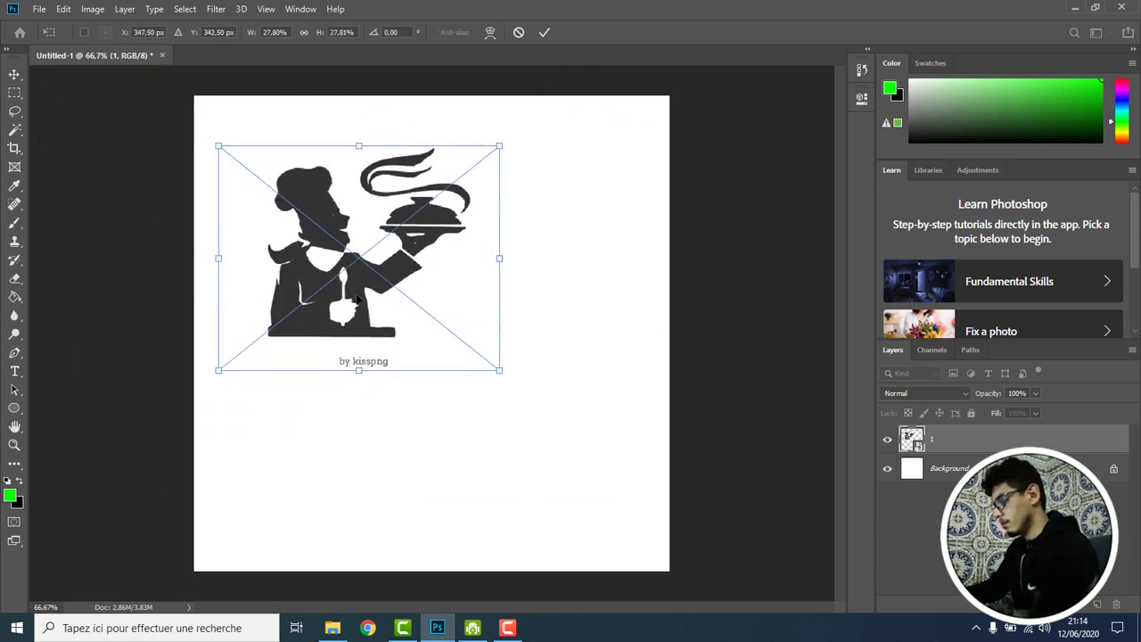
key("Return")
left_click(146, 273)
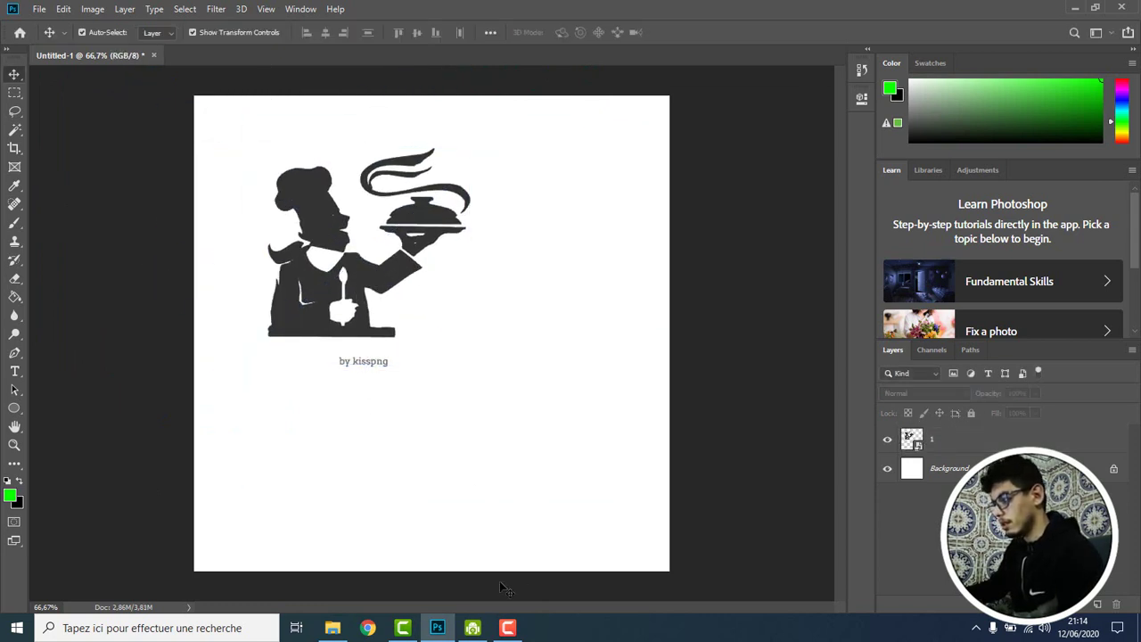
left_click(346, 631)
Open Pans cooking Silhouette.jpg as a separate Photoshop document, then return to Untitled-1
mouse_move(394, 102)
left_mouse_down()
mouse_move(452, 578)
mouse_move(282, 61)
left_mouse_up()
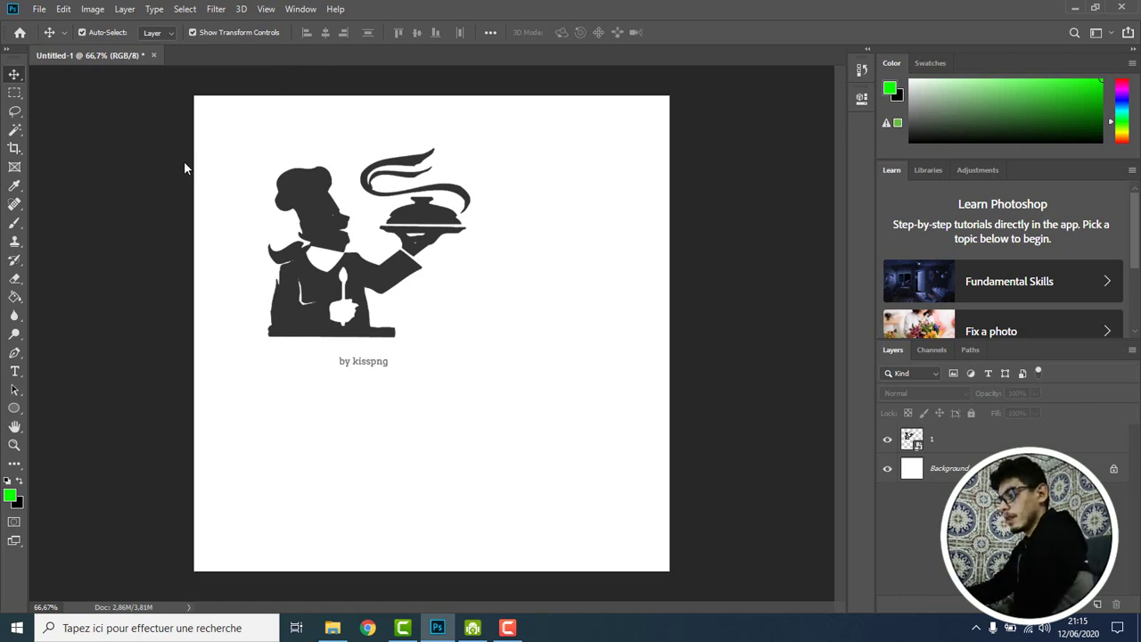
left_click(332, 629)
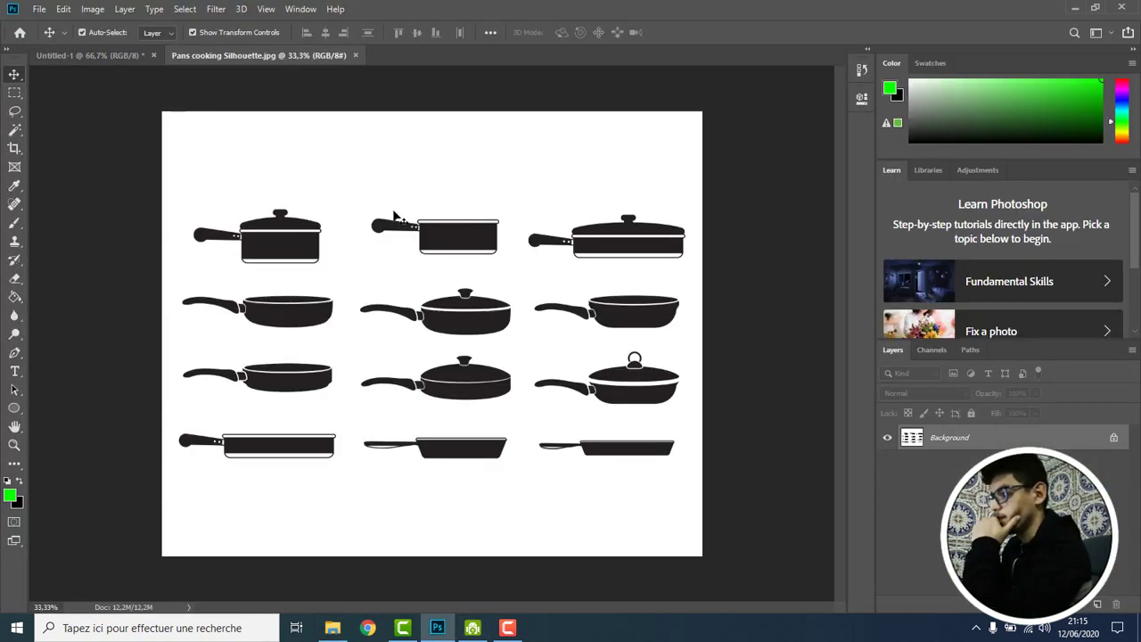
left_click(114, 55)
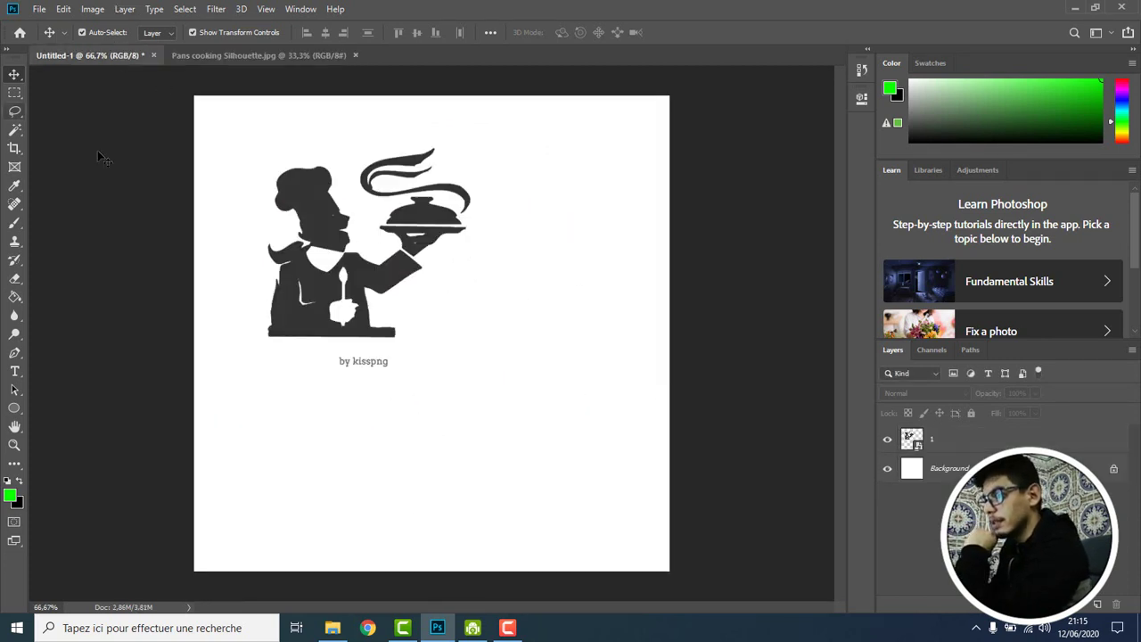
left_click(335, 628)
left_click(403, 286)
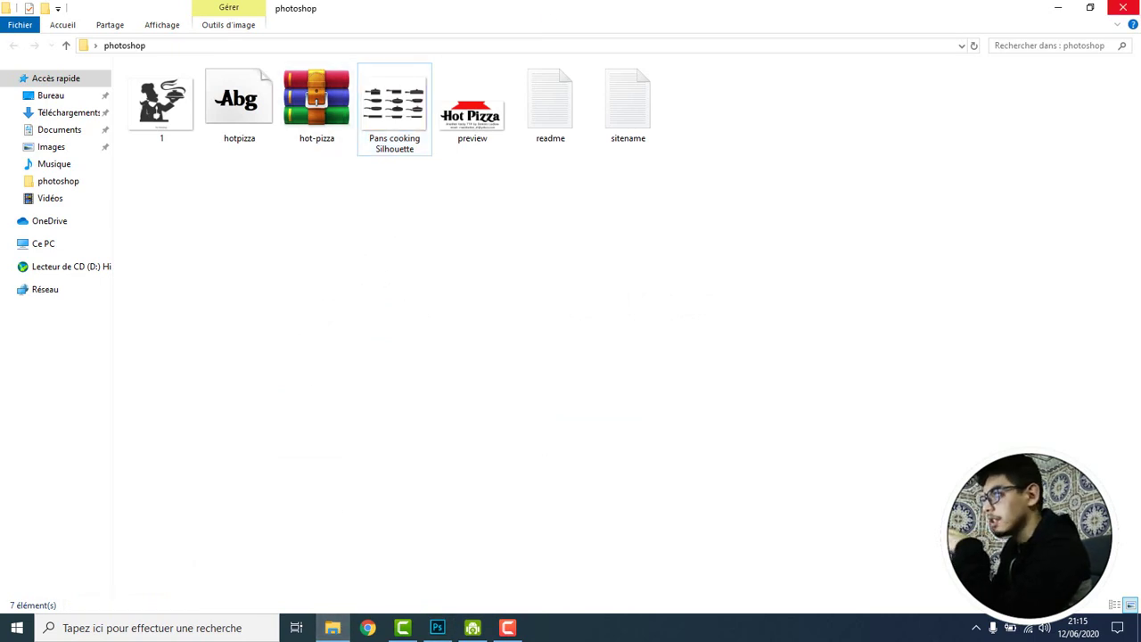
Reopen the sitename note, copy the site name cookingTec, and close Notepad
double_click(639, 125)
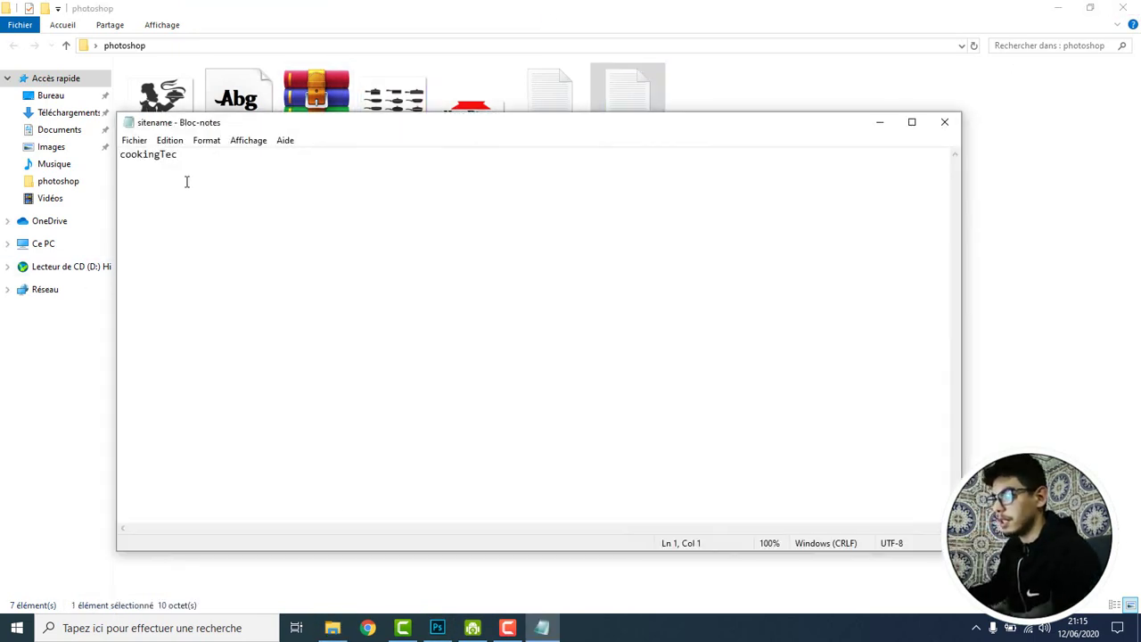
left_click_drag(186, 181, 154, 67)
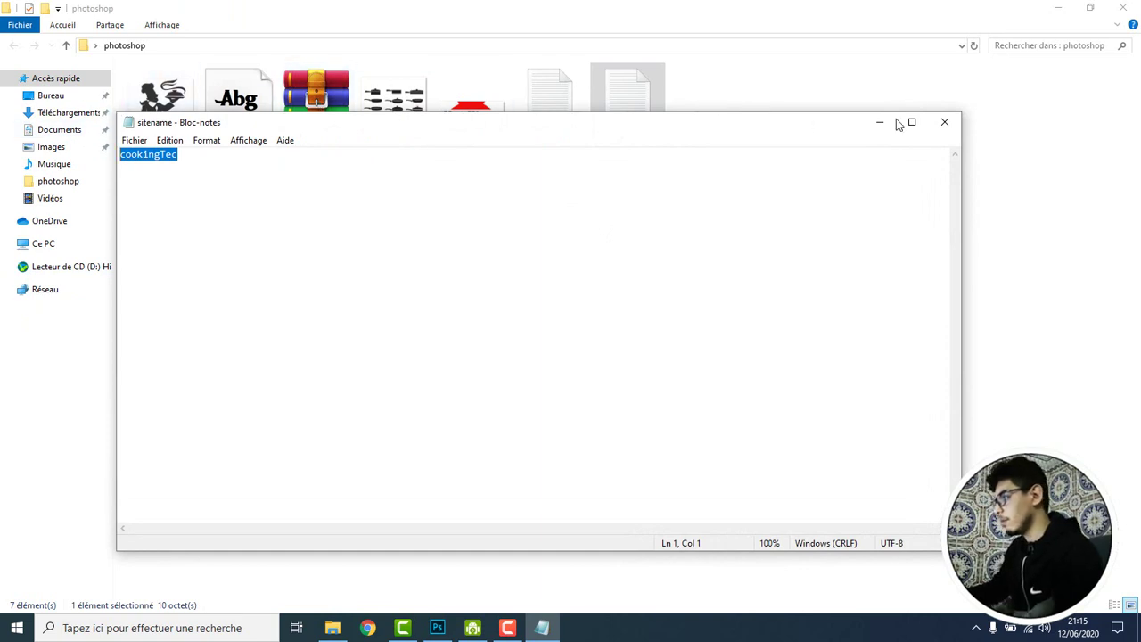
left_click(944, 122)
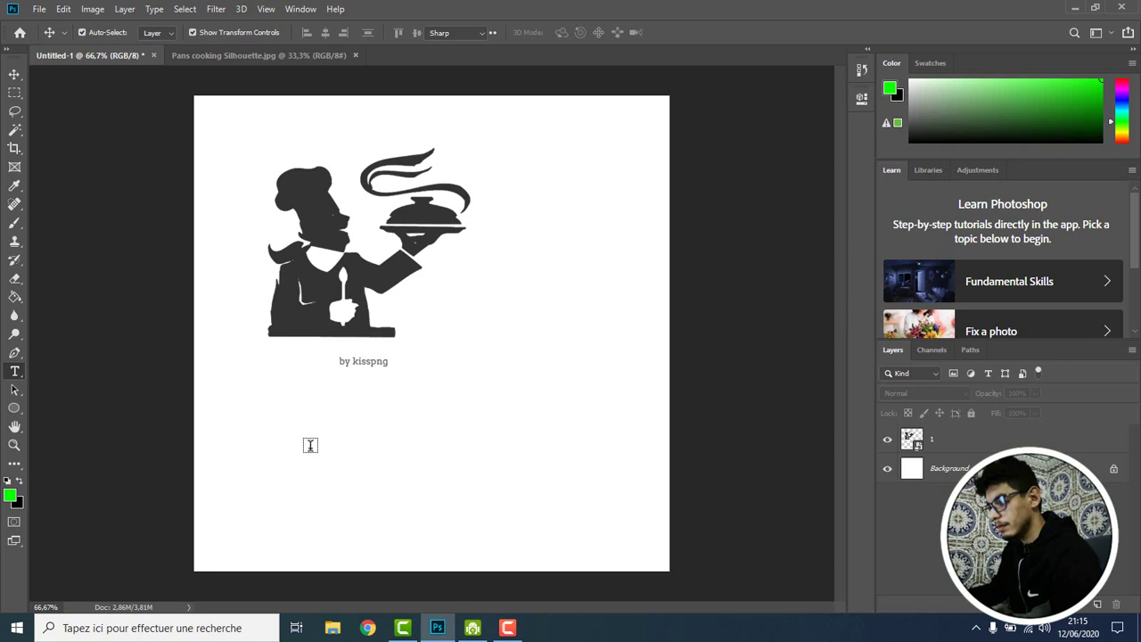
Add a cookingTec text layer below the chef and enlarge it several times
left_click(339, 426)
type("cookingTec")
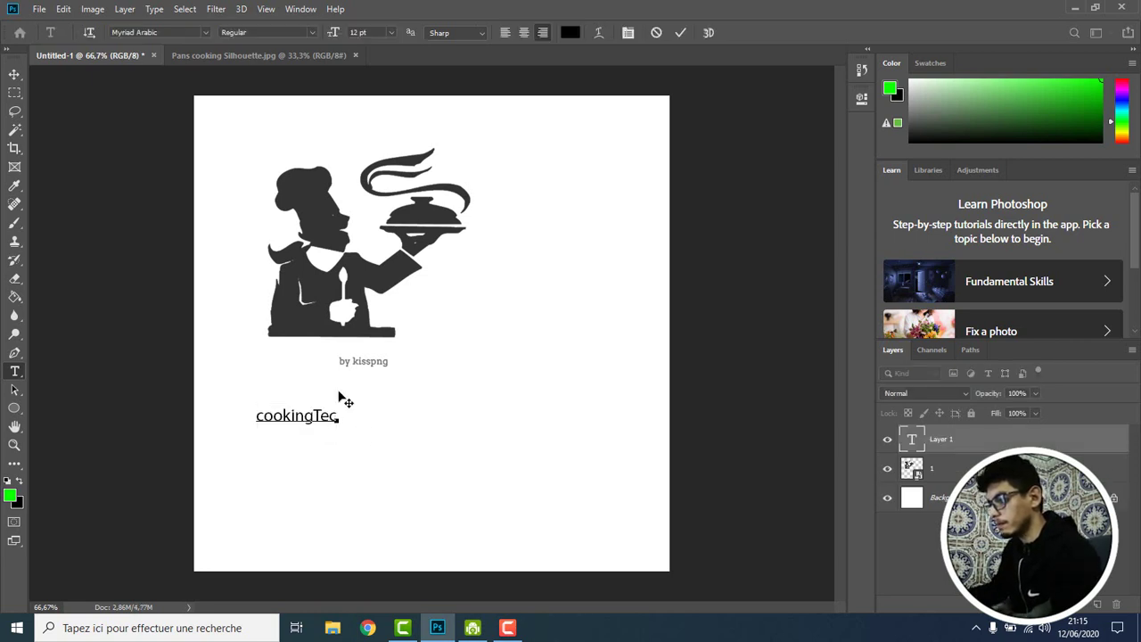
left_click(679, 32)
key("v")
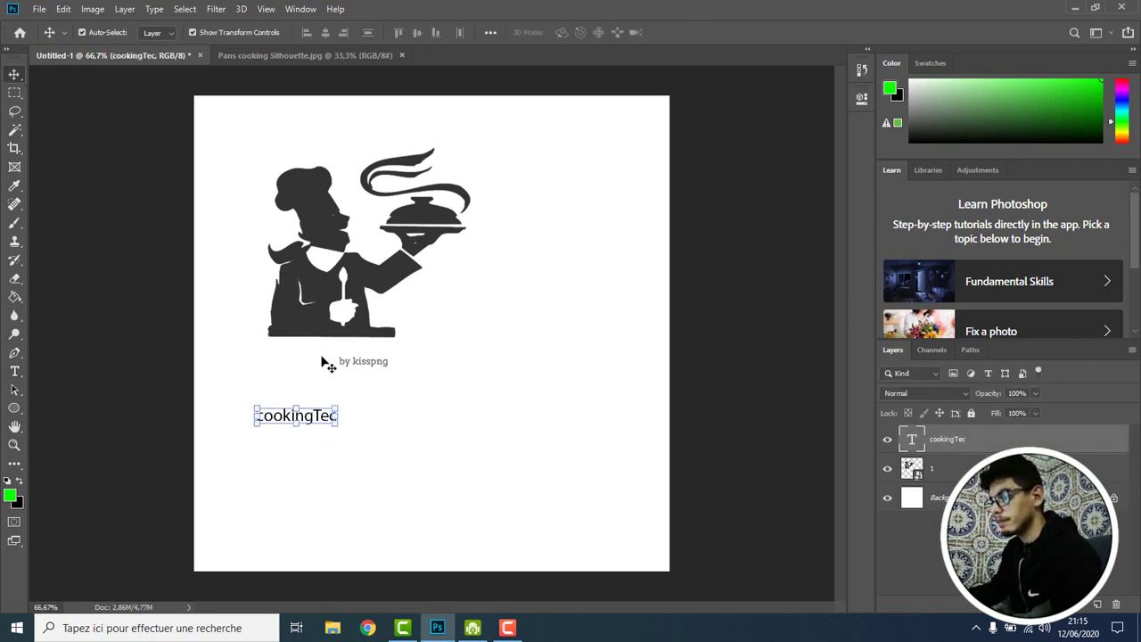
left_click_drag(339, 409, 566, 324)
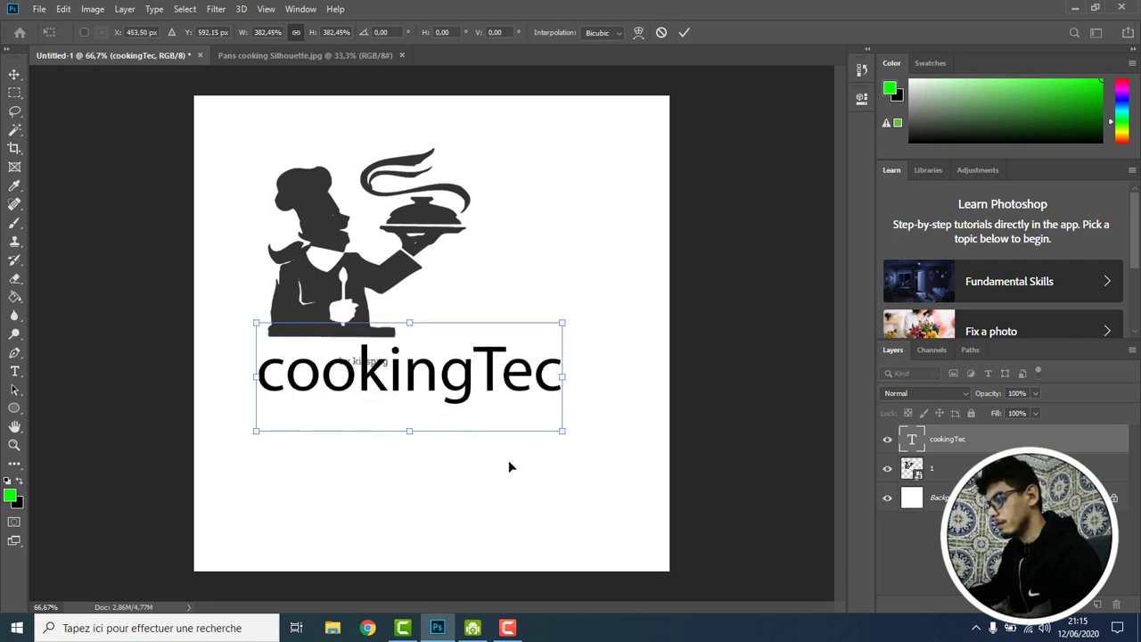
key("Return")
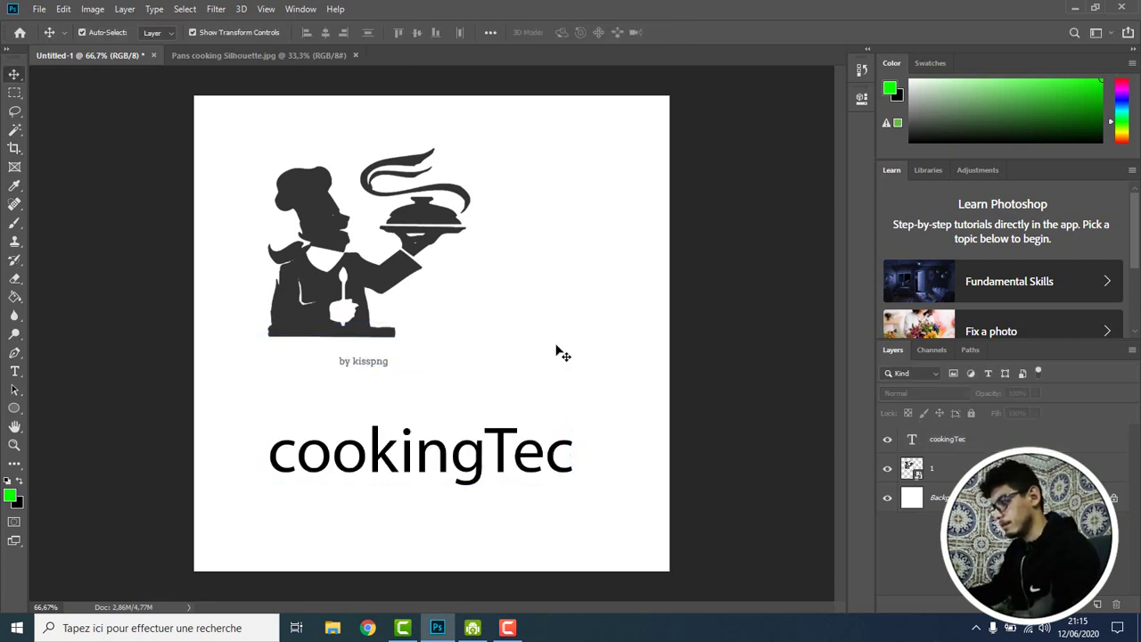
Move cookingTec up-right, shift the chef slightly left, and marquee the 'by kisspng' credit
mouse_move(527, 474)
left_mouse_down()
mouse_move(567, 446)
mouse_move(572, 426)
left_mouse_up()
left_click_drag(431, 298, 411, 298)
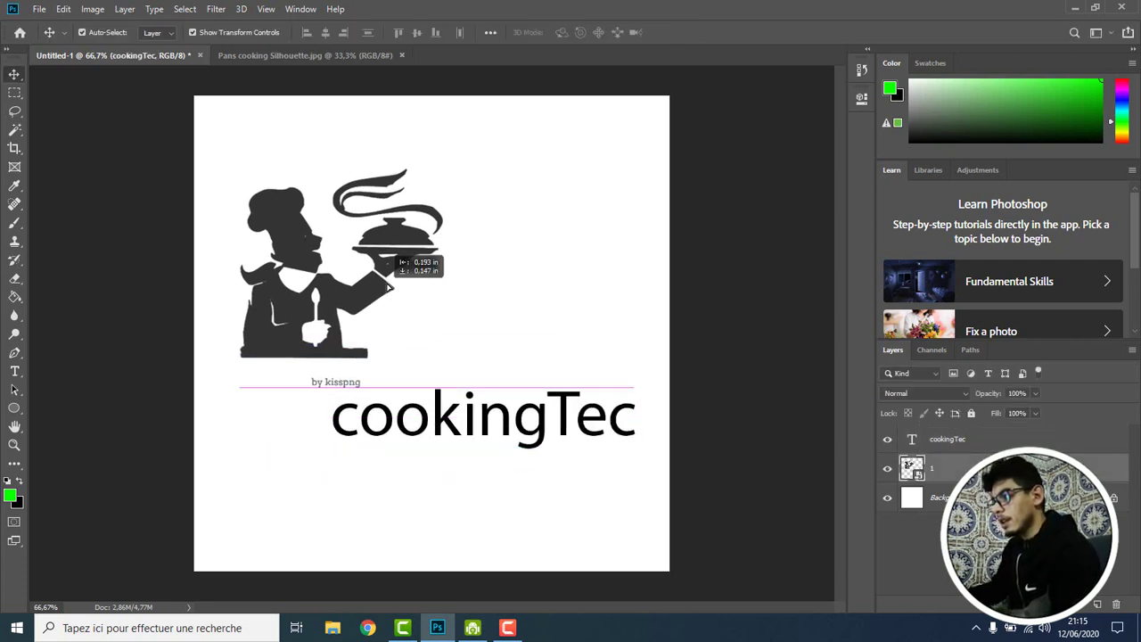
left_click(14, 93)
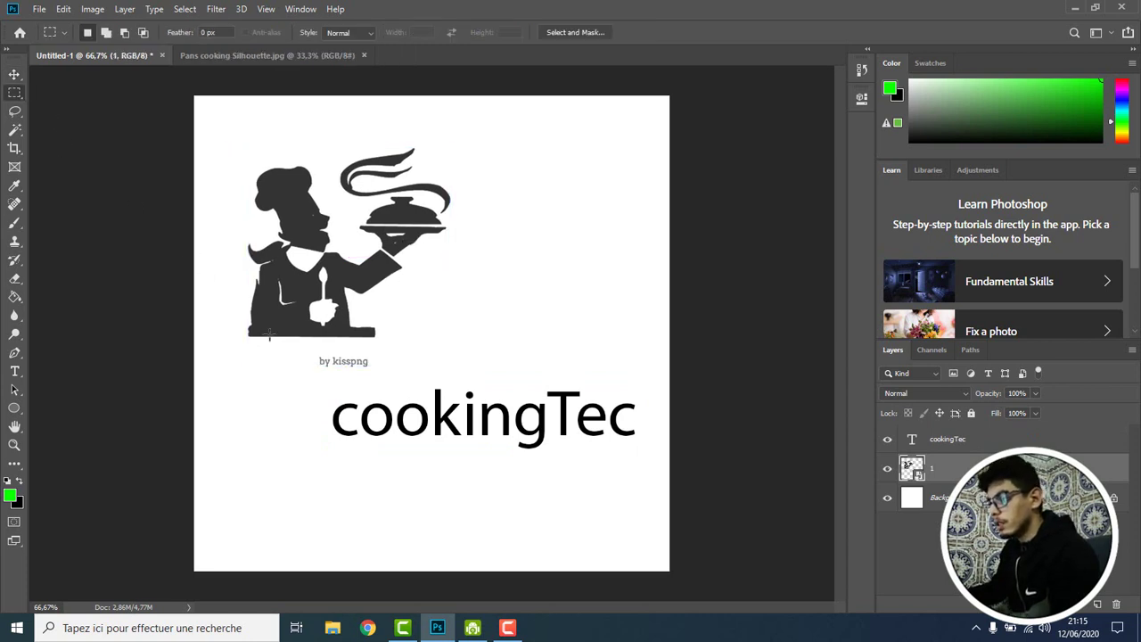
left_click_drag(229, 342, 447, 387)
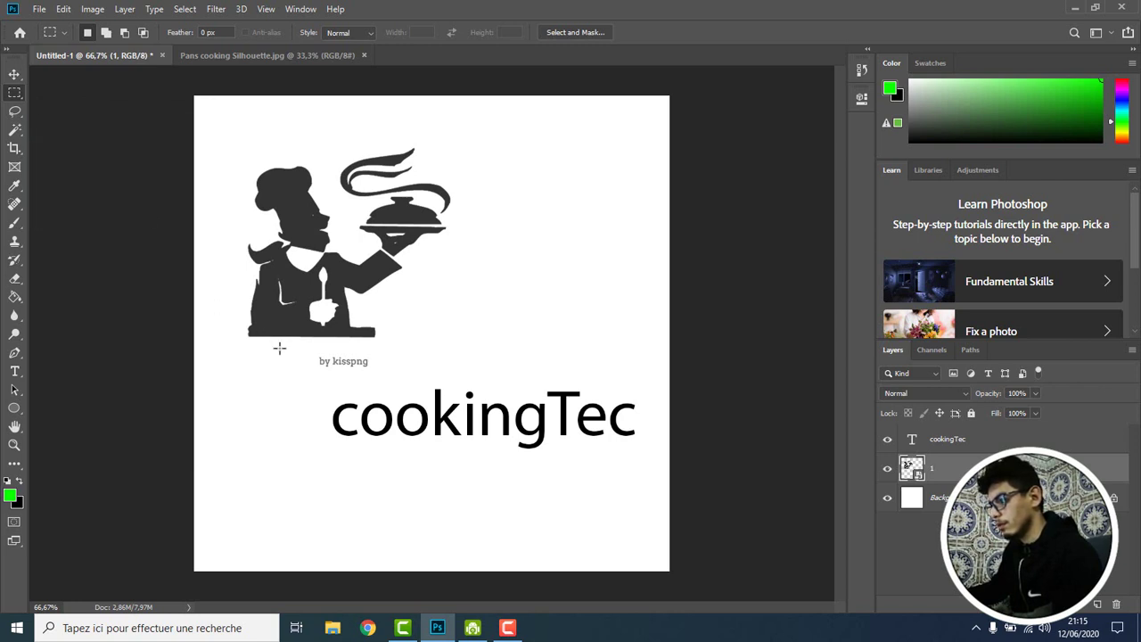
Rasterize the chef layer and delete the 'by kisspng' credit beneath the silhouette
left_click_drag(269, 340, 412, 375)
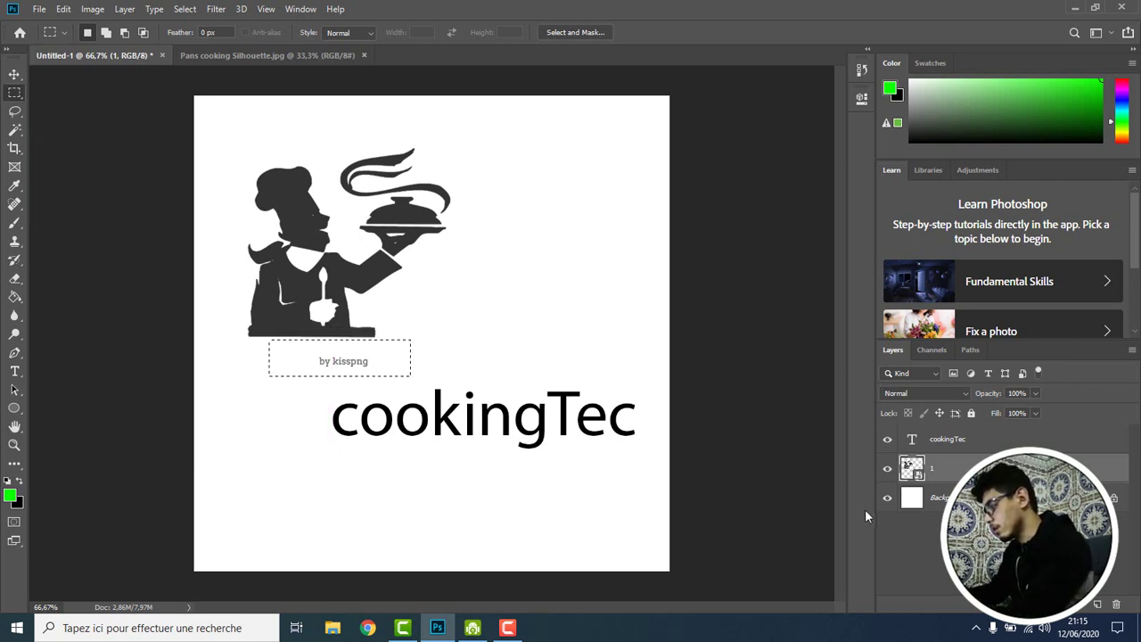
key("Delete")
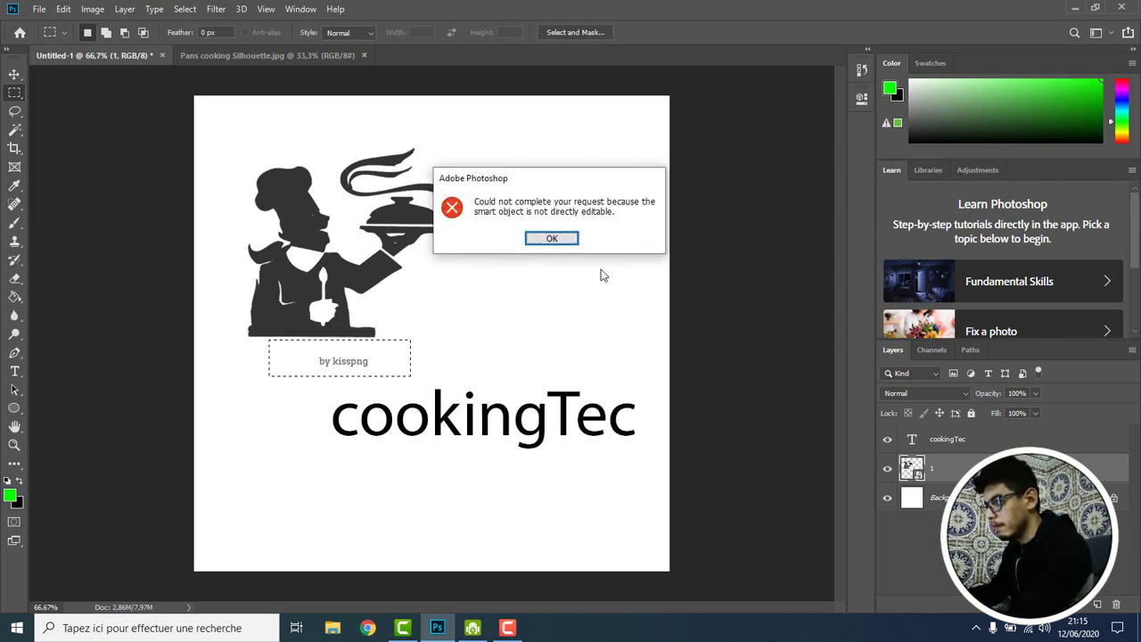
left_click(552, 238)
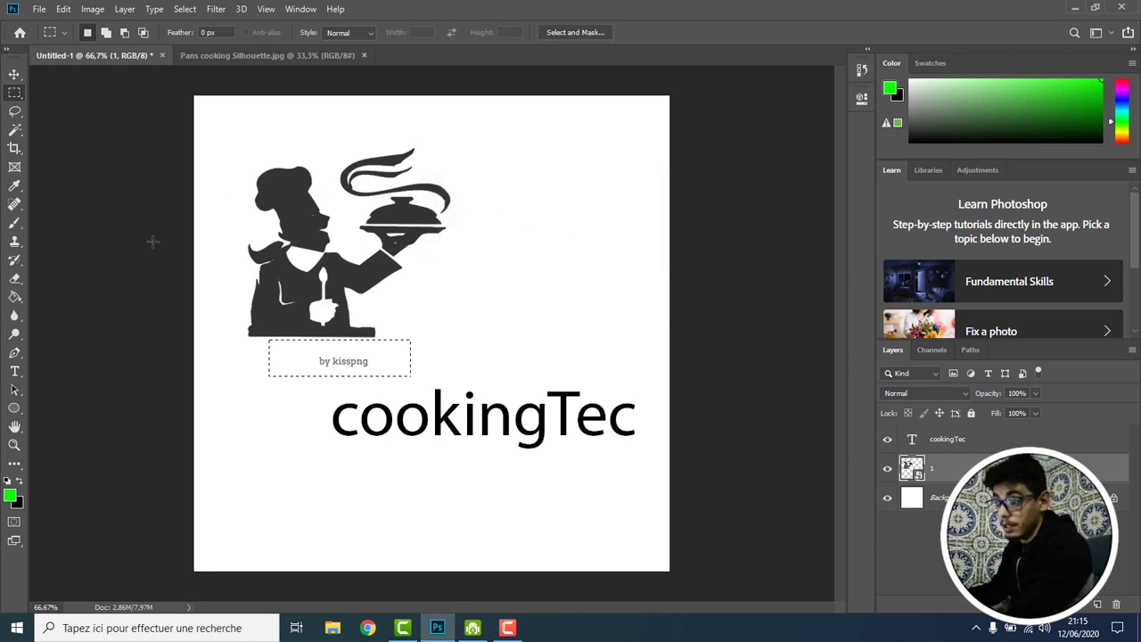
left_click(15, 278)
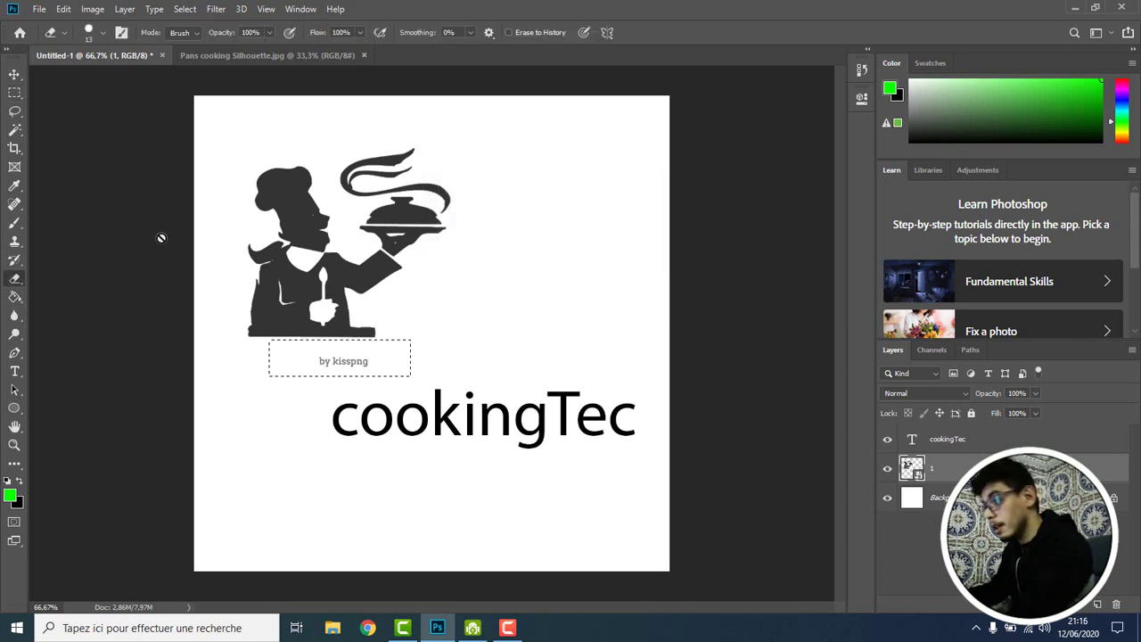
left_click(488, 268)
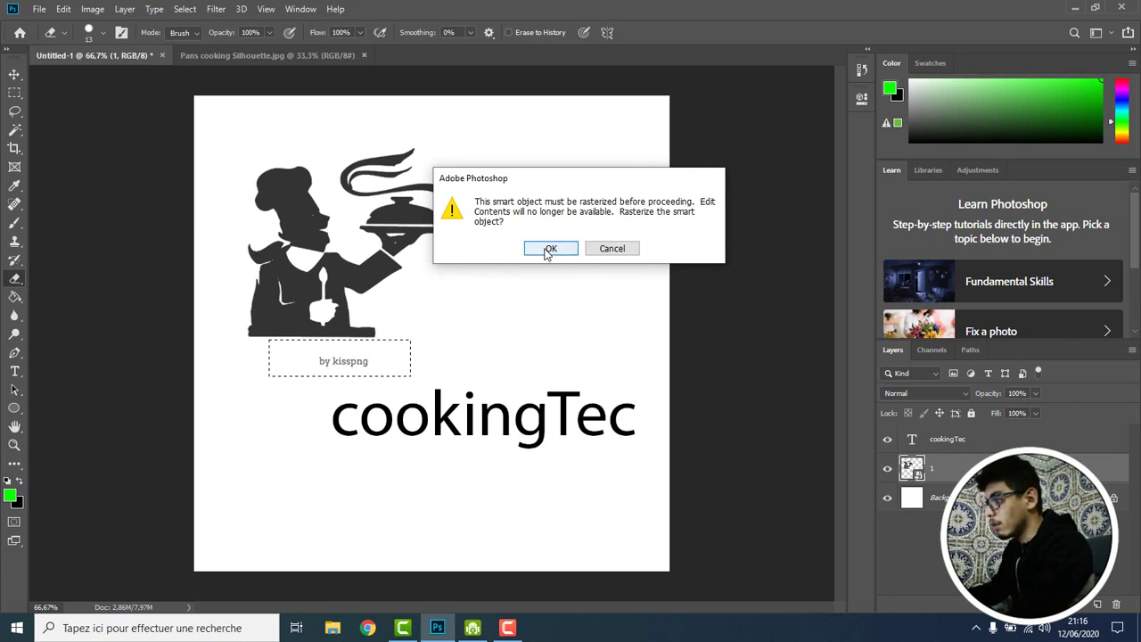
left_click(548, 248)
key("Delete")
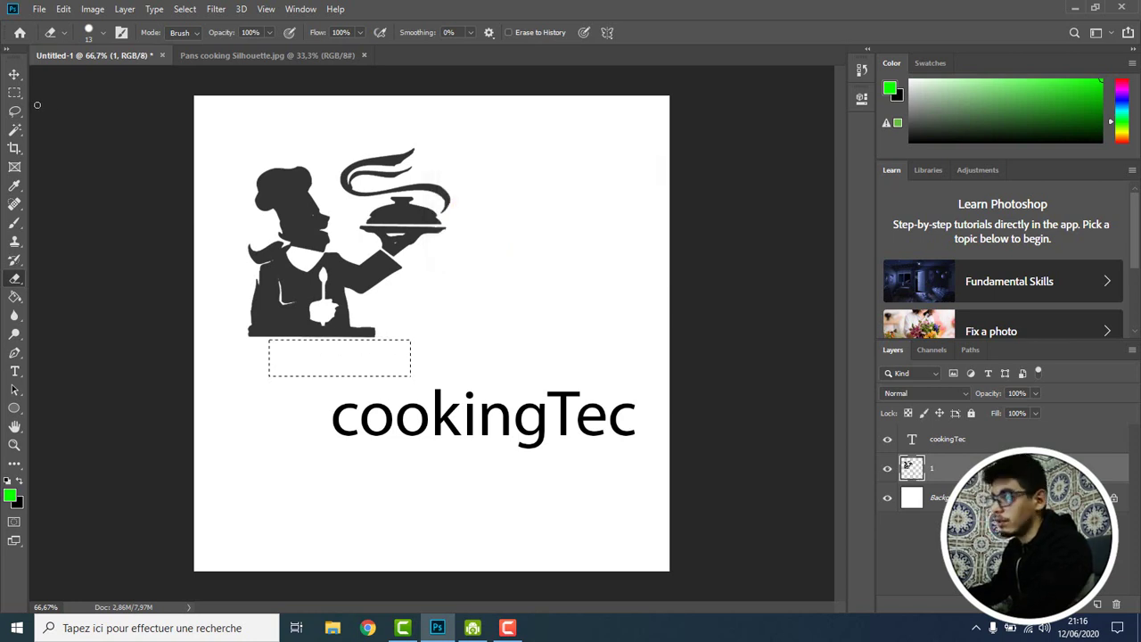
left_click(15, 93)
left_click(106, 120)
Move the chef down-left beside cookingTec and scale it to about 126%
left_click(14, 74)
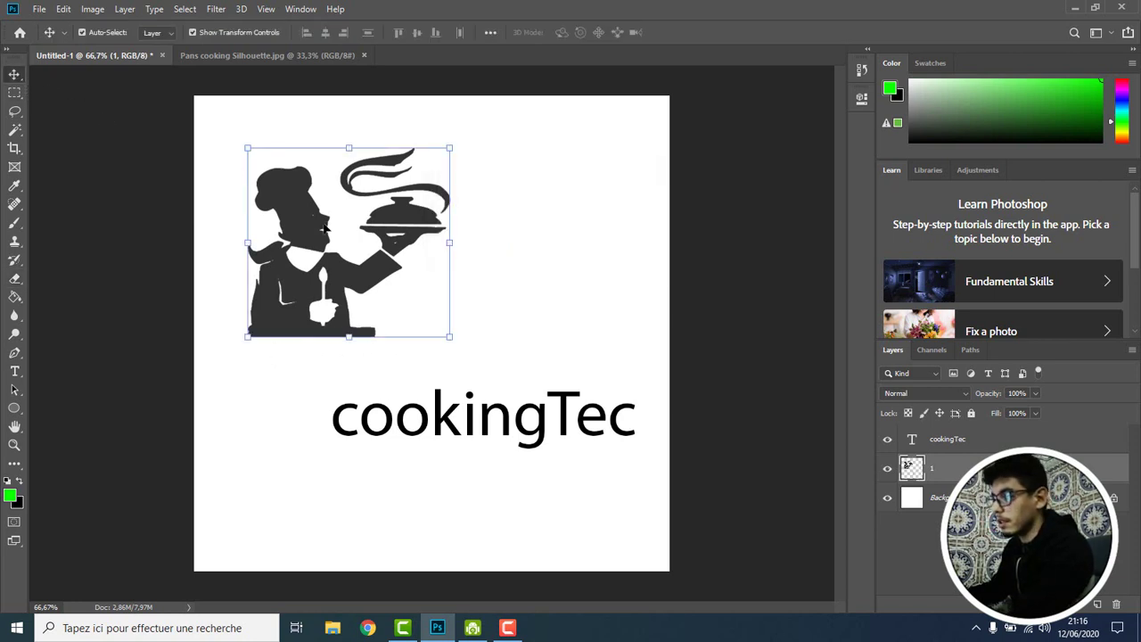
left_click_drag(324, 229, 300, 344)
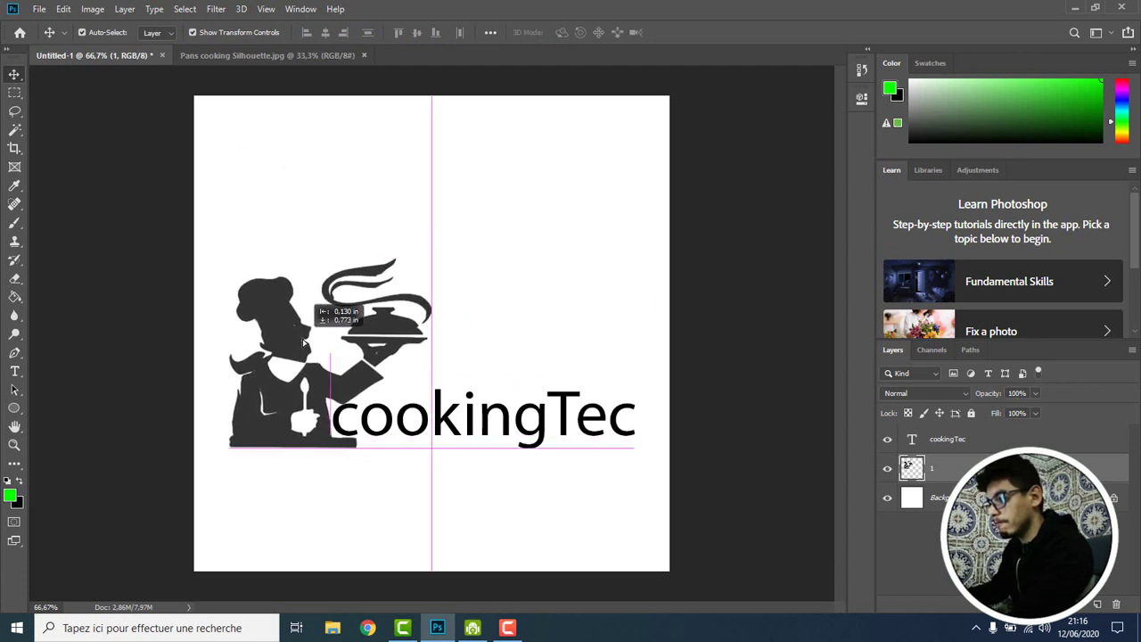
left_click_drag(304, 342, 297, 341)
left_click_drag(423, 258, 474, 194)
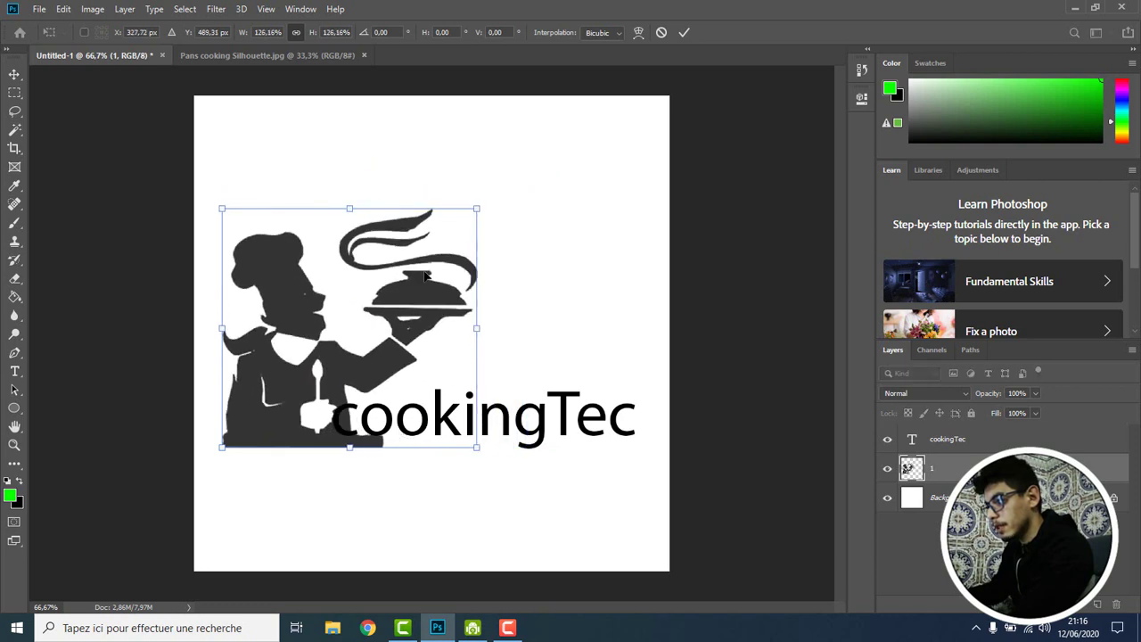
left_click_drag(474, 194, 424, 259)
Apply the chef's new size and move the cookingTec title to the canvas top
key("Return")
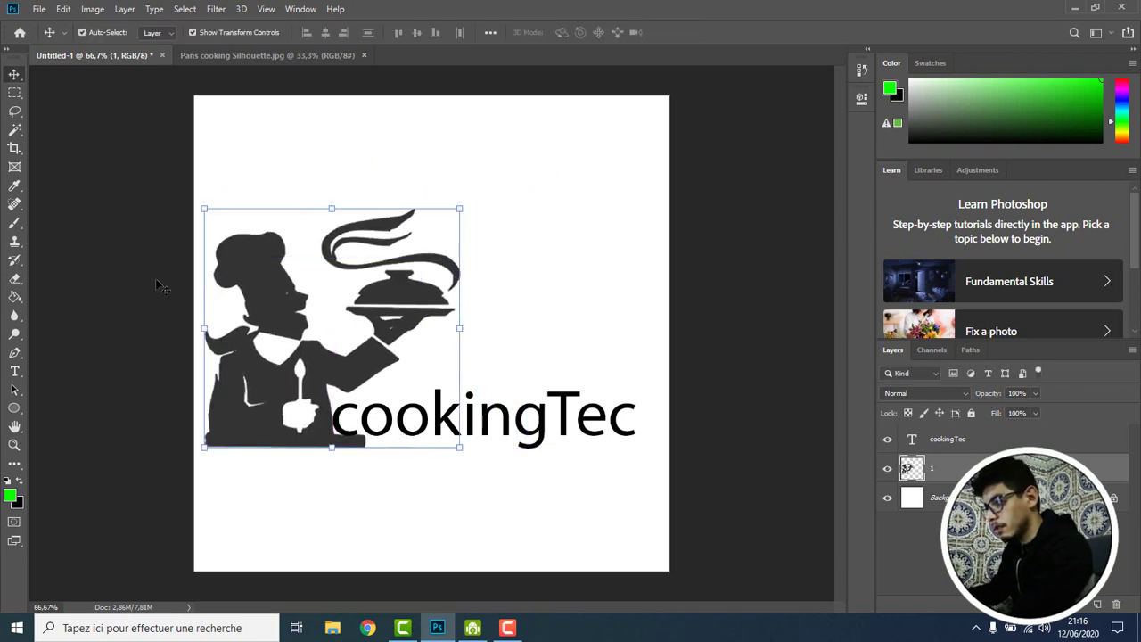
left_click_drag(548, 431, 538, 175)
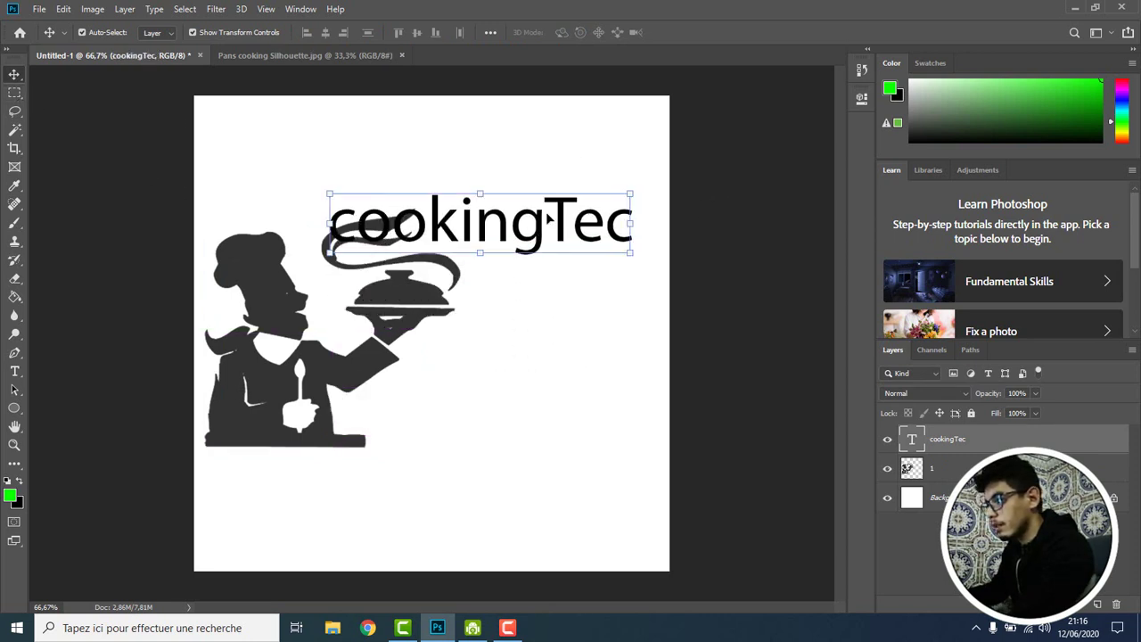
left_click_drag(560, 214, 526, 140)
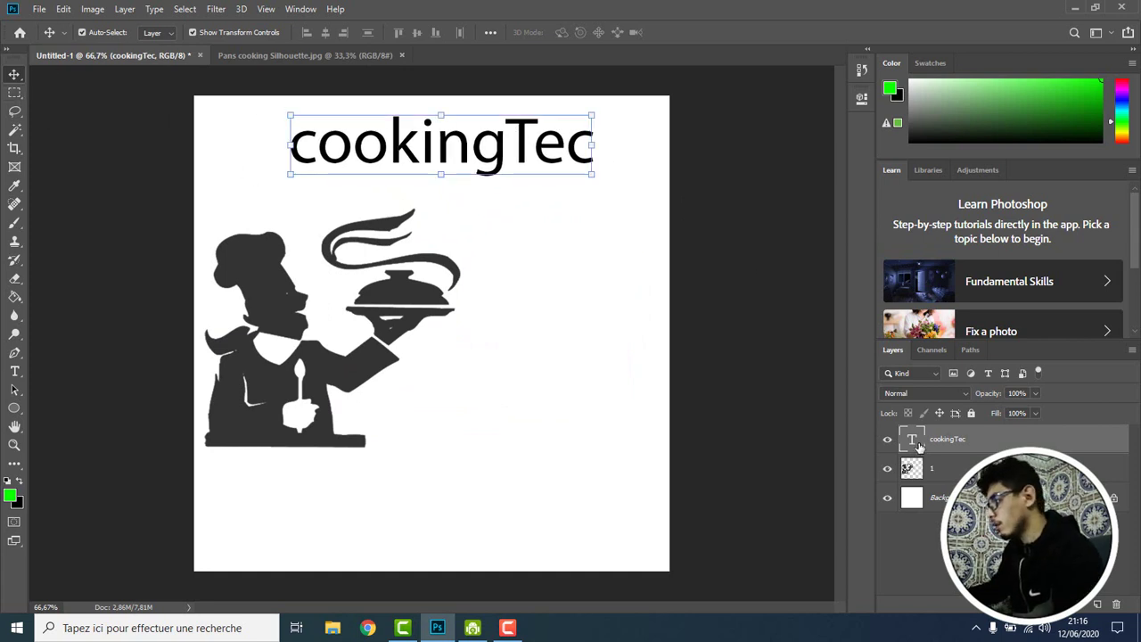
Change the cookingTec title's font to Hot Pizza and commit
key("t")
key("Return")
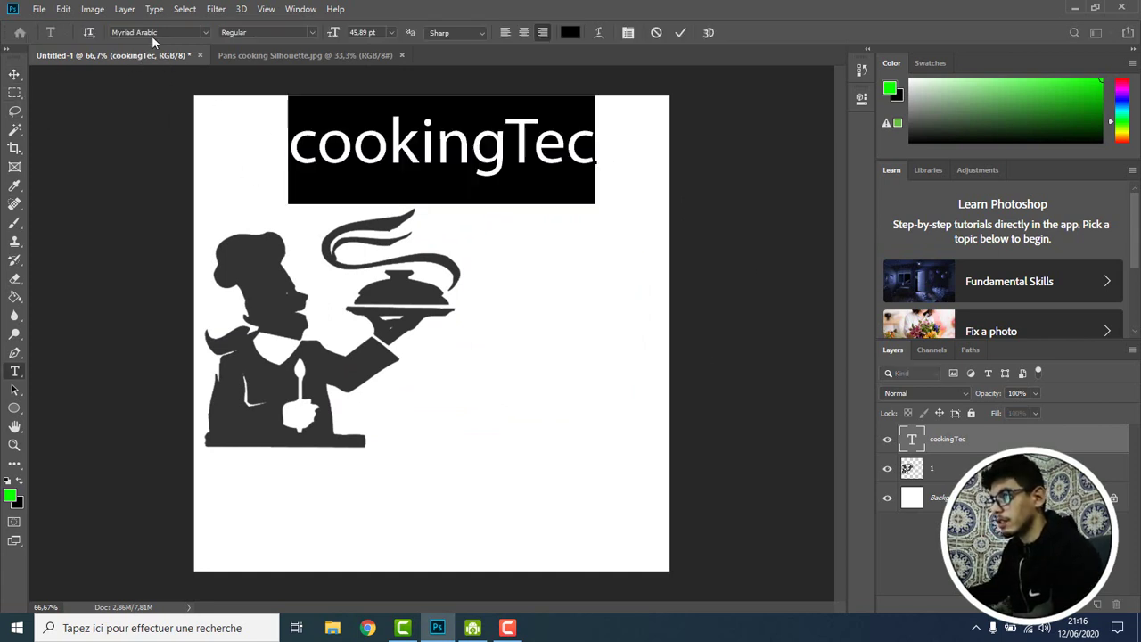
left_click(203, 34)
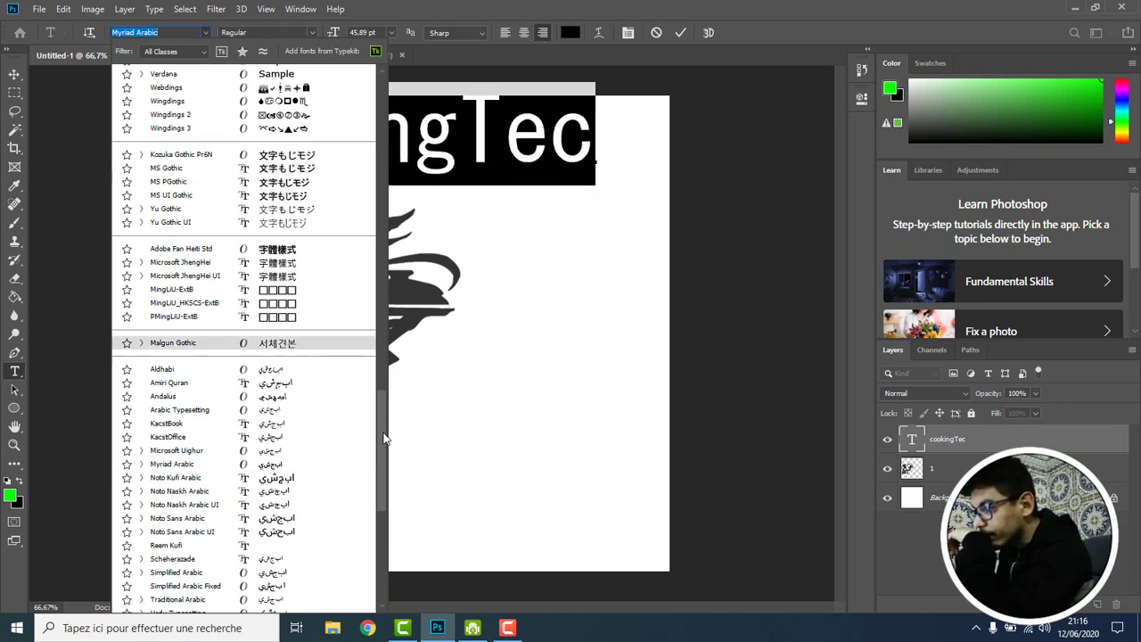
left_click_drag(377, 420, 380, 518)
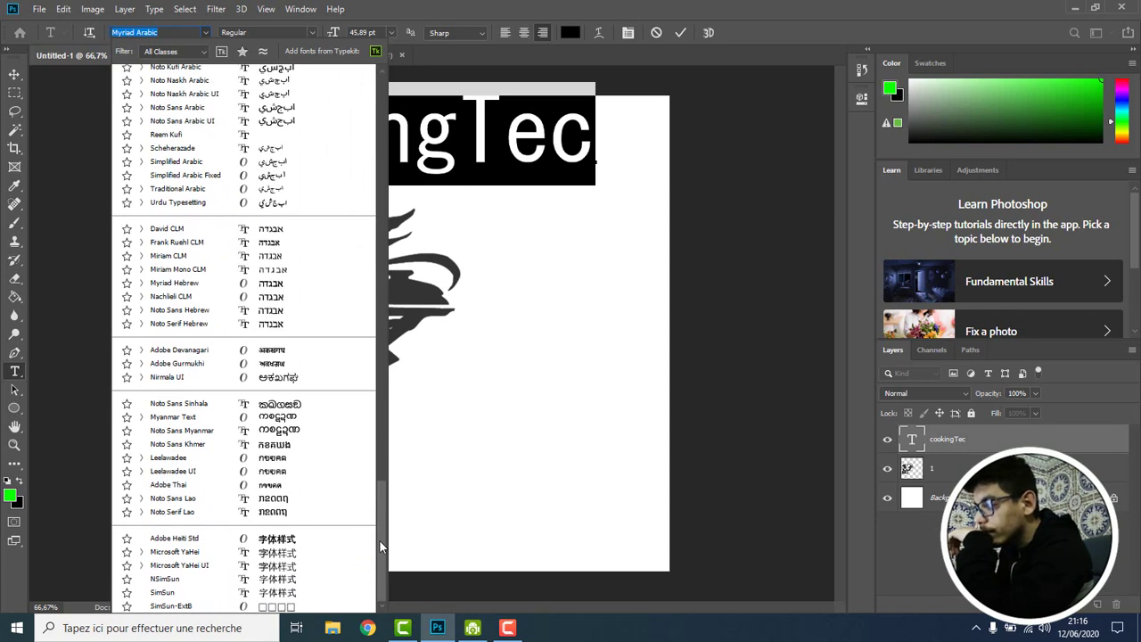
left_click_drag(379, 540, 378, 321)
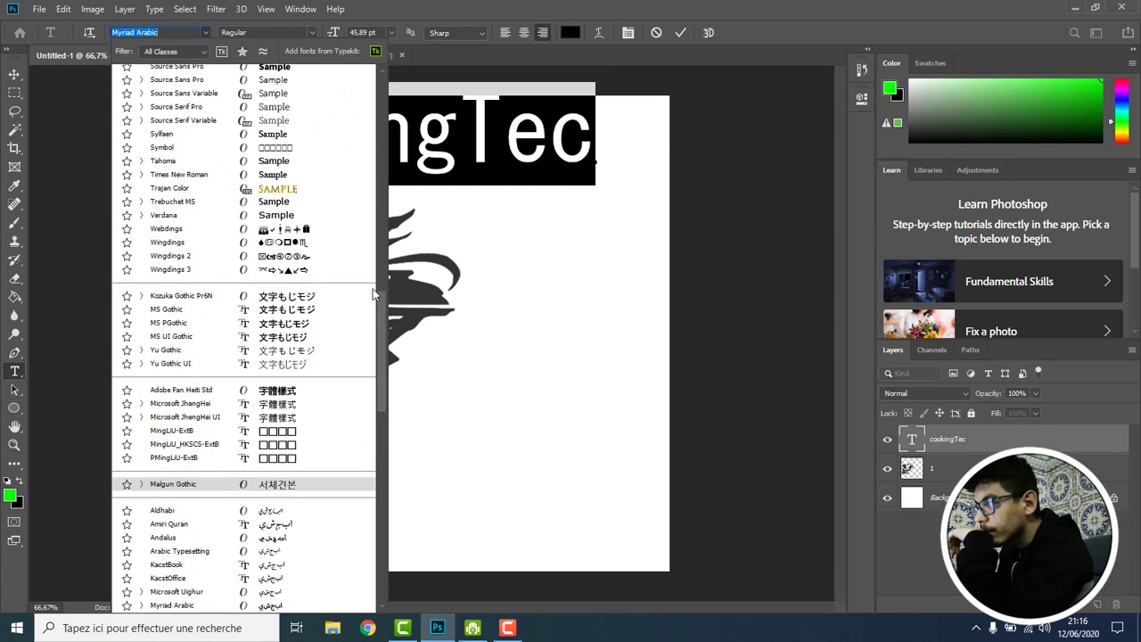
left_click_drag(374, 294, 381, 207)
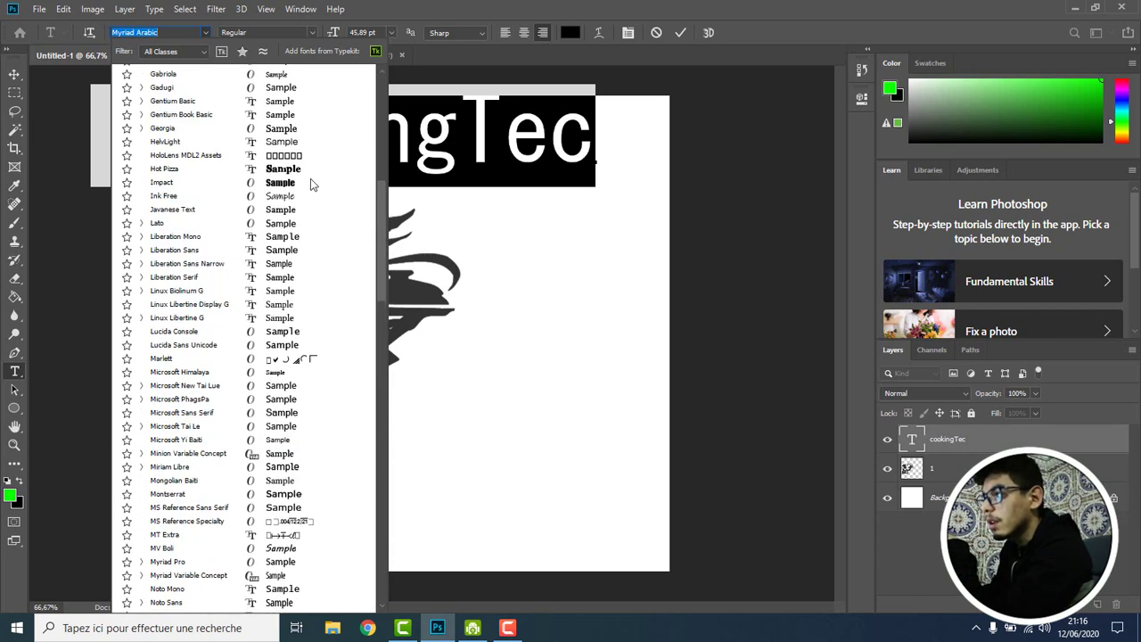
left_click(282, 168)
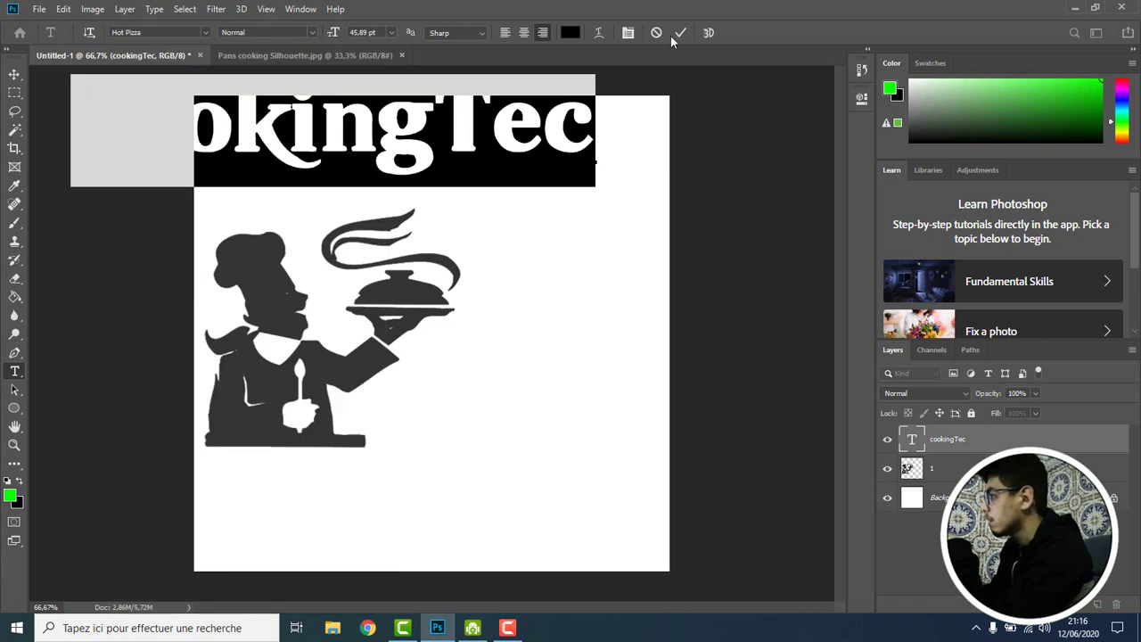
left_click(14, 74)
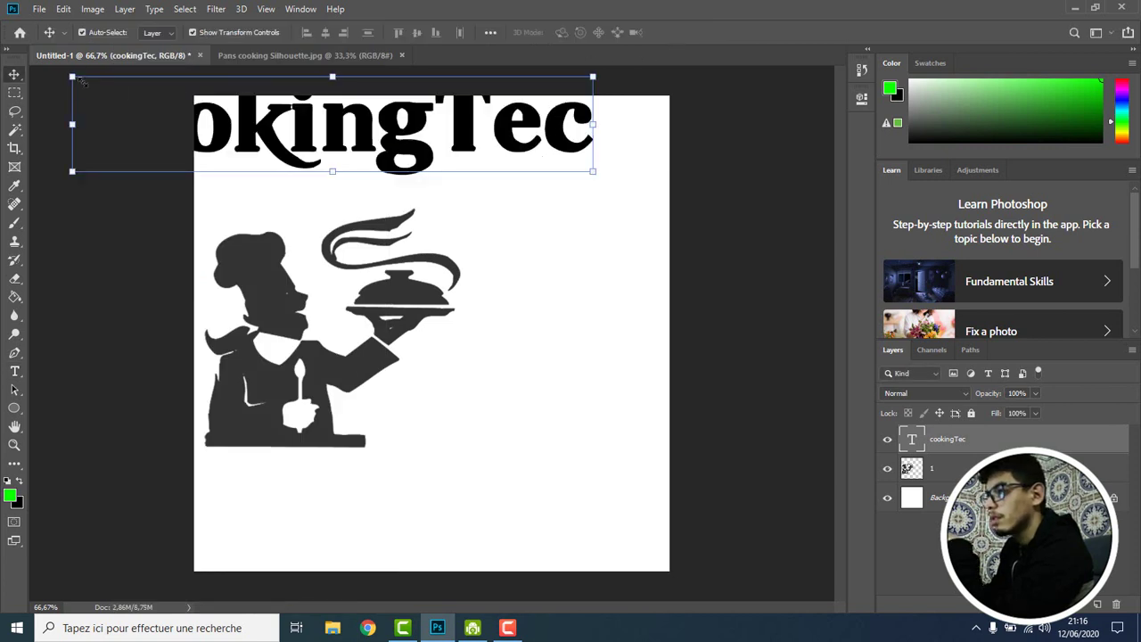
Shrink the title slightly and replace its first letter with a capital C, making CookingTec
left_click_drag(74, 77, 262, 108)
left_click_drag(419, 161, 412, 181)
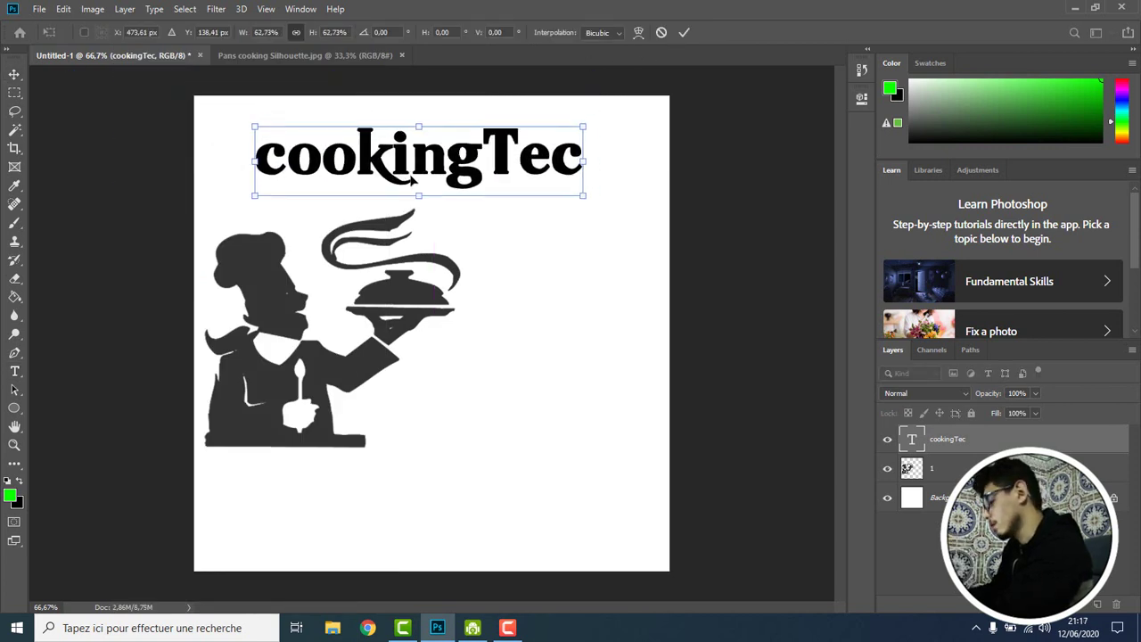
left_click(683, 33)
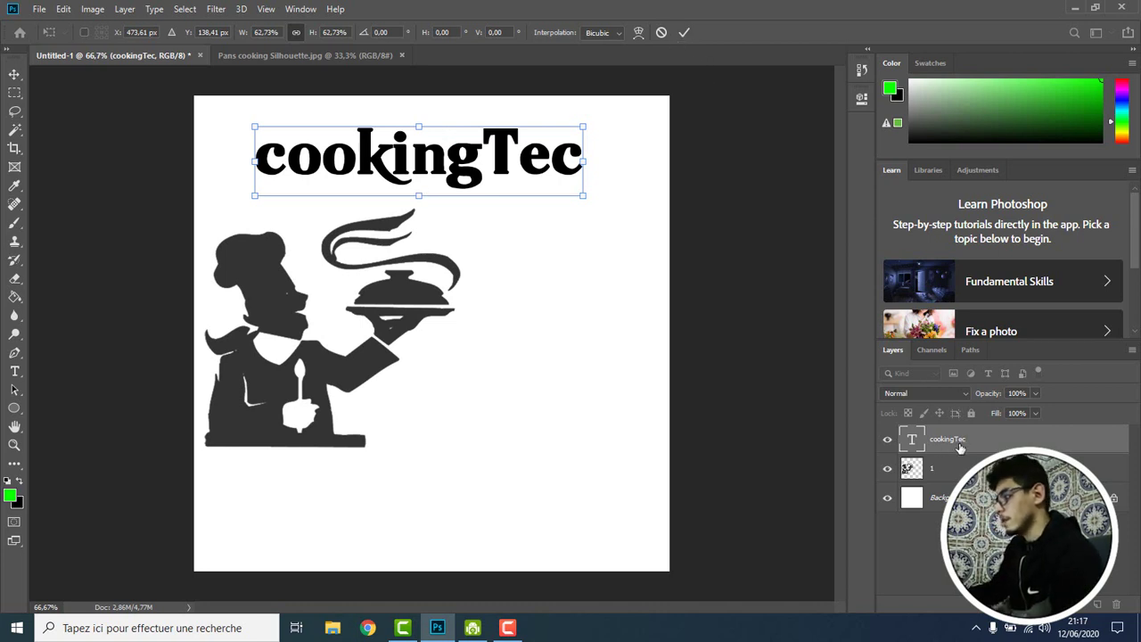
double_click(911, 440)
key("Home")
key("shift+Right")
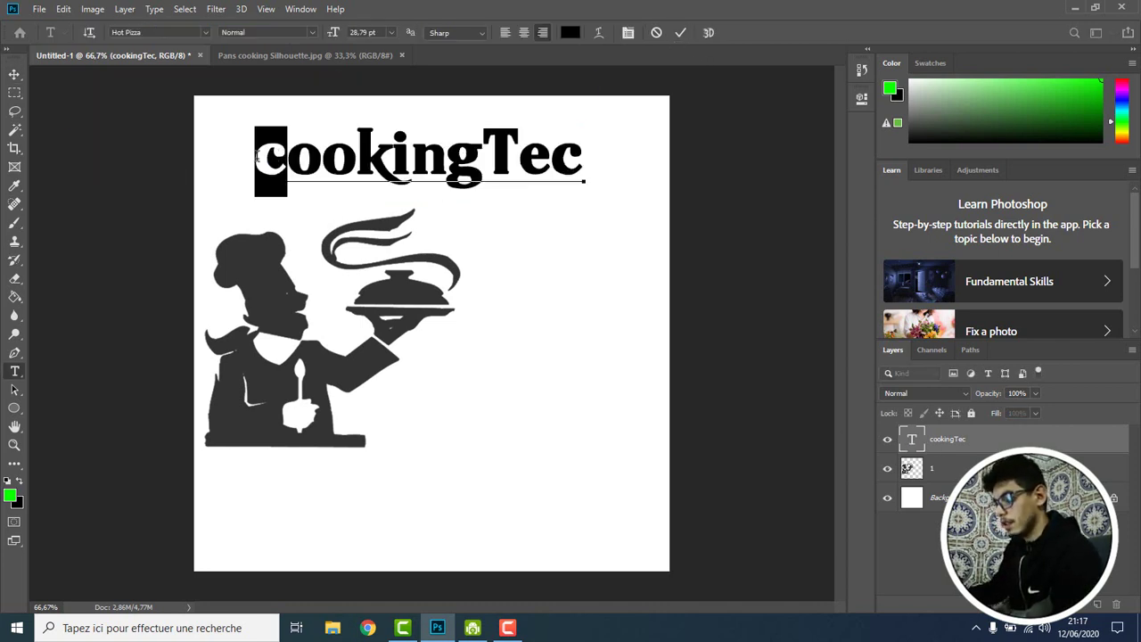
type("C")
left_click(679, 33)
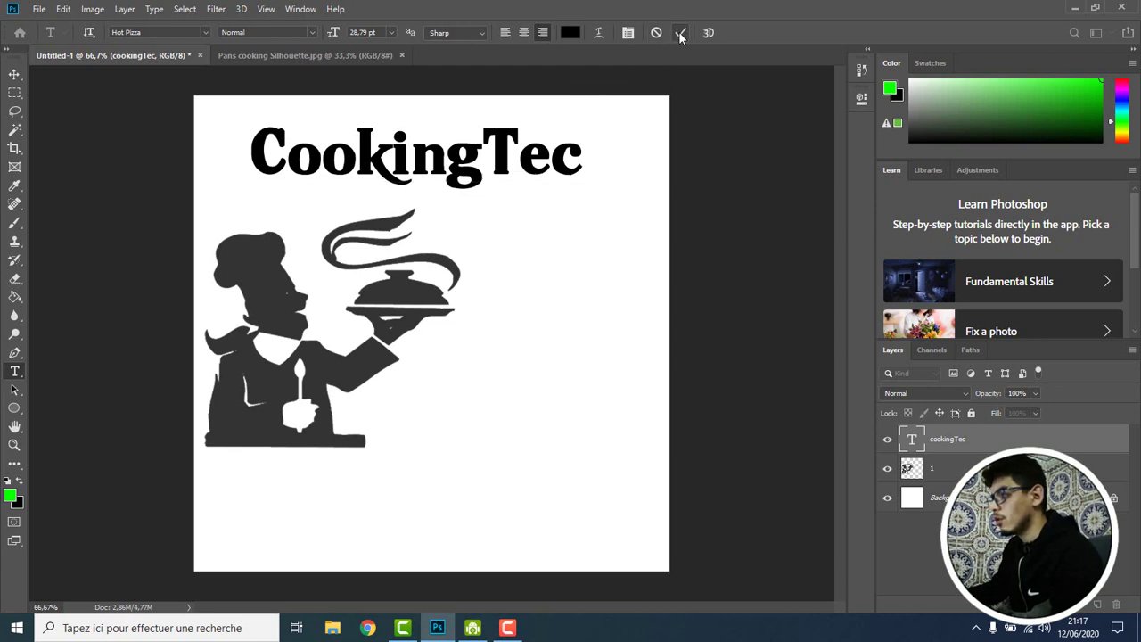
Move CookingTec down to the chef's base and scale it to about 85%
key("v")
left_click(150, 150)
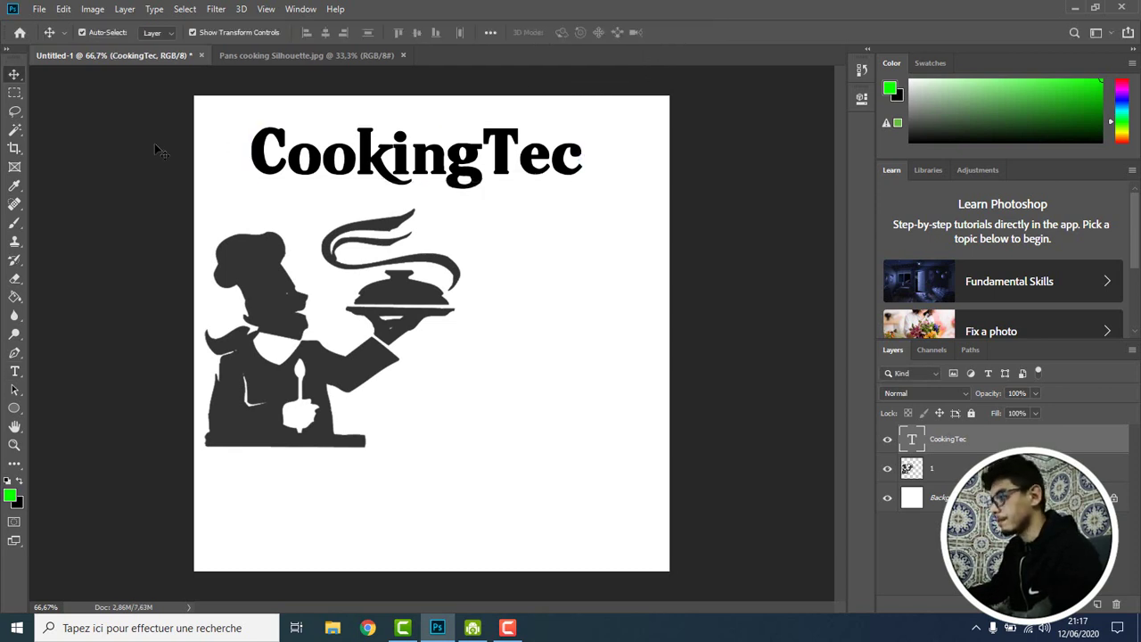
left_click_drag(478, 152, 549, 411)
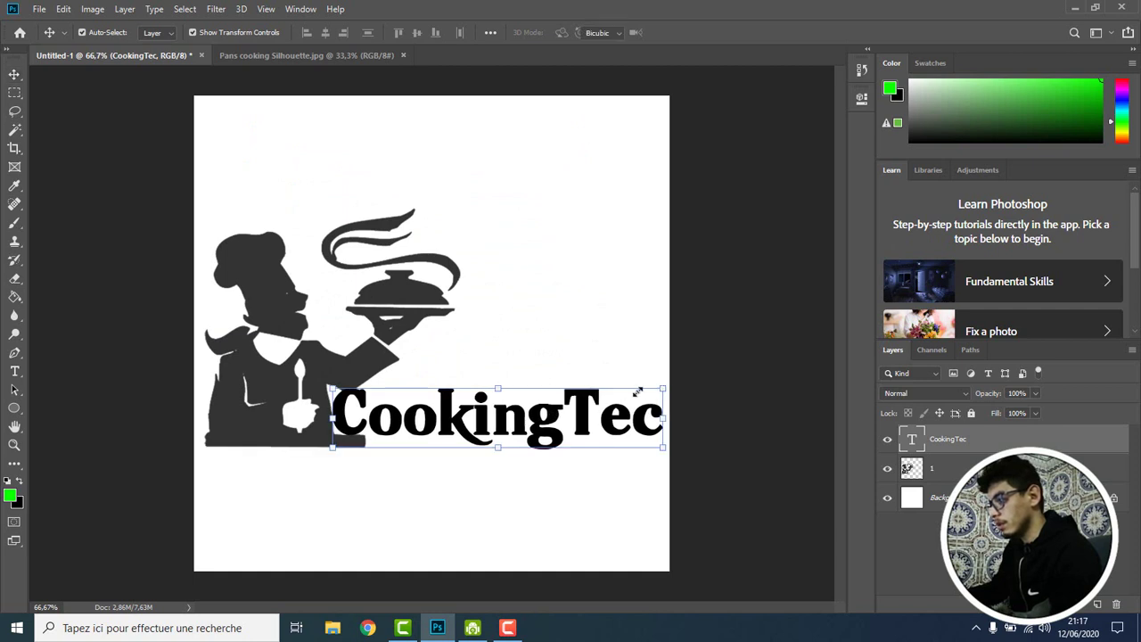
mouse_move(667, 381)
left_mouse_down()
mouse_move(614, 378)
mouse_move(588, 403)
mouse_move(514, 401)
left_mouse_up()
key("Return")
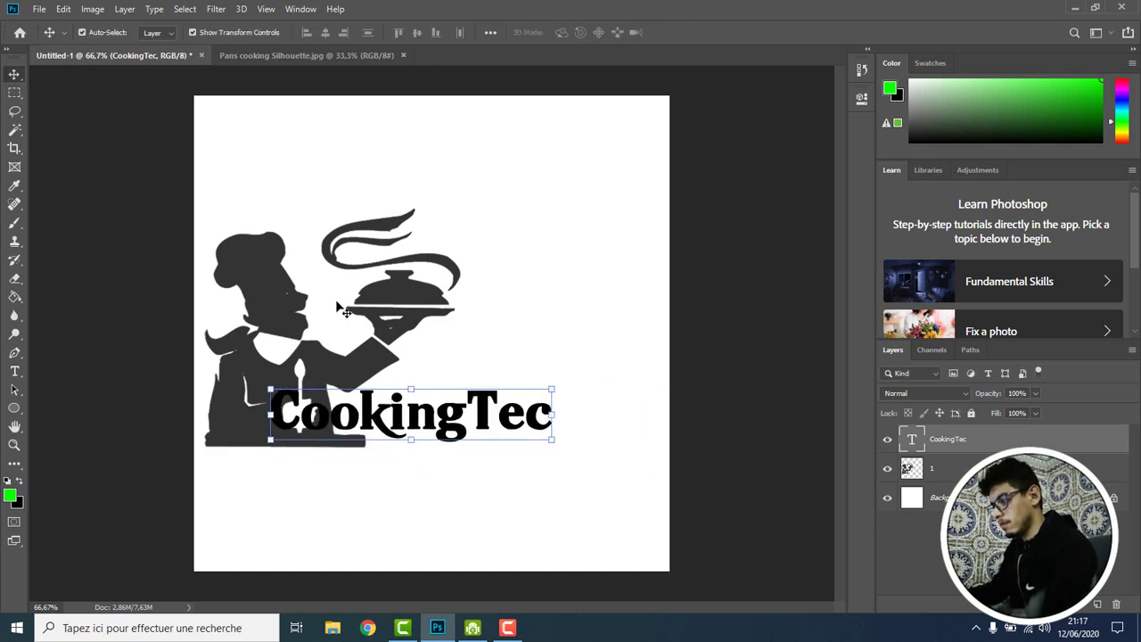
Select and delete part of chef layer 1 behind 'Coo', then undo and deselect
left_click(13, 94)
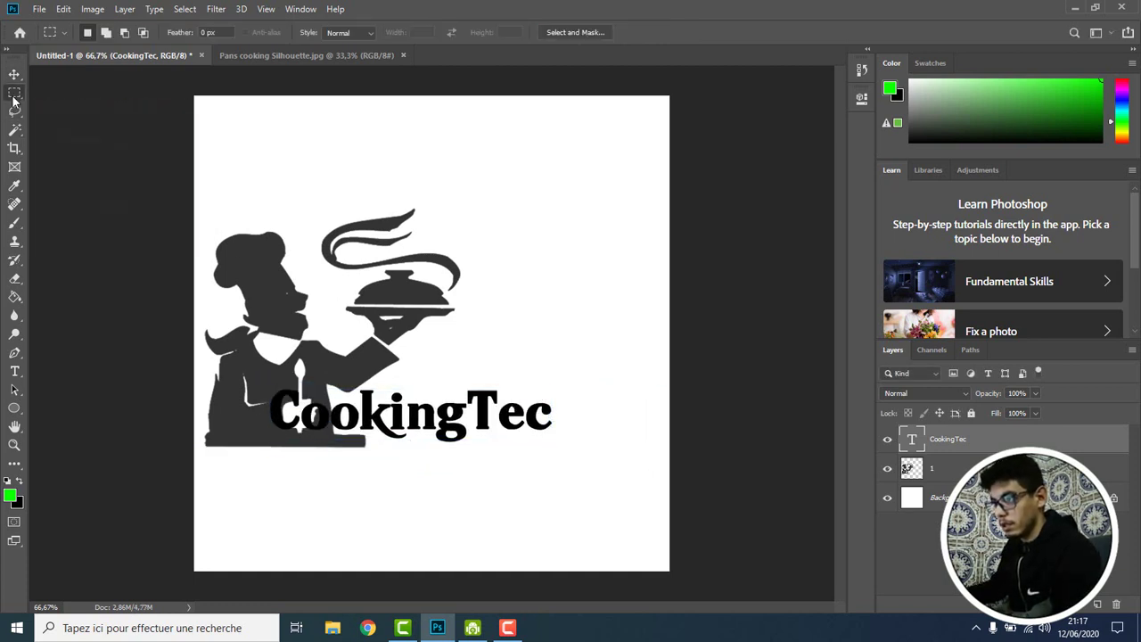
left_click(912, 470)
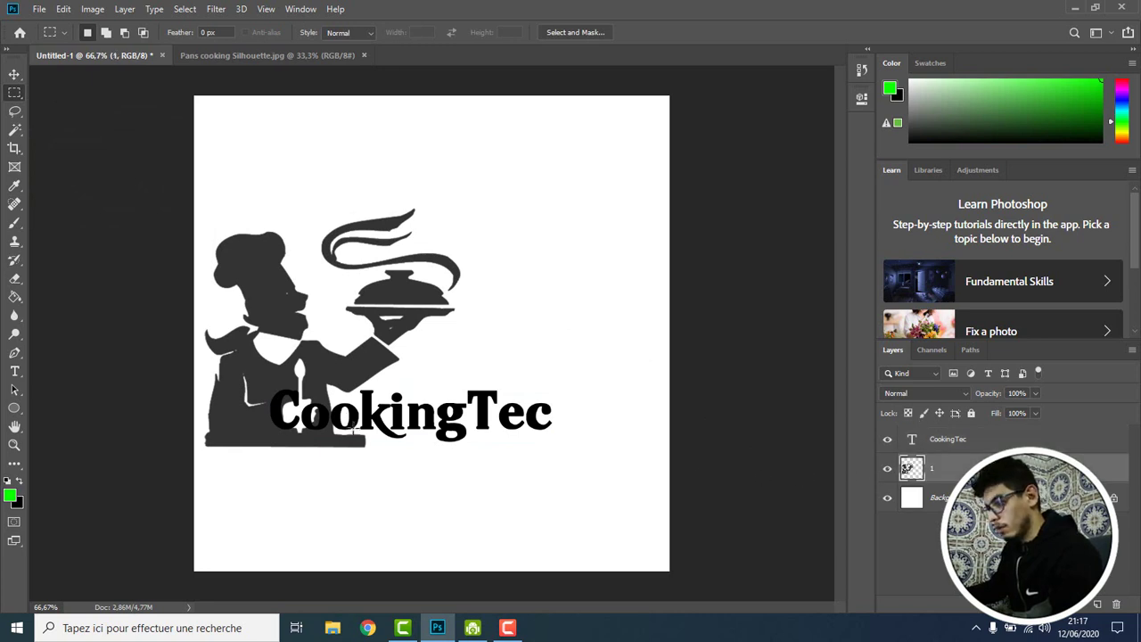
left_click_drag(263, 390, 375, 440)
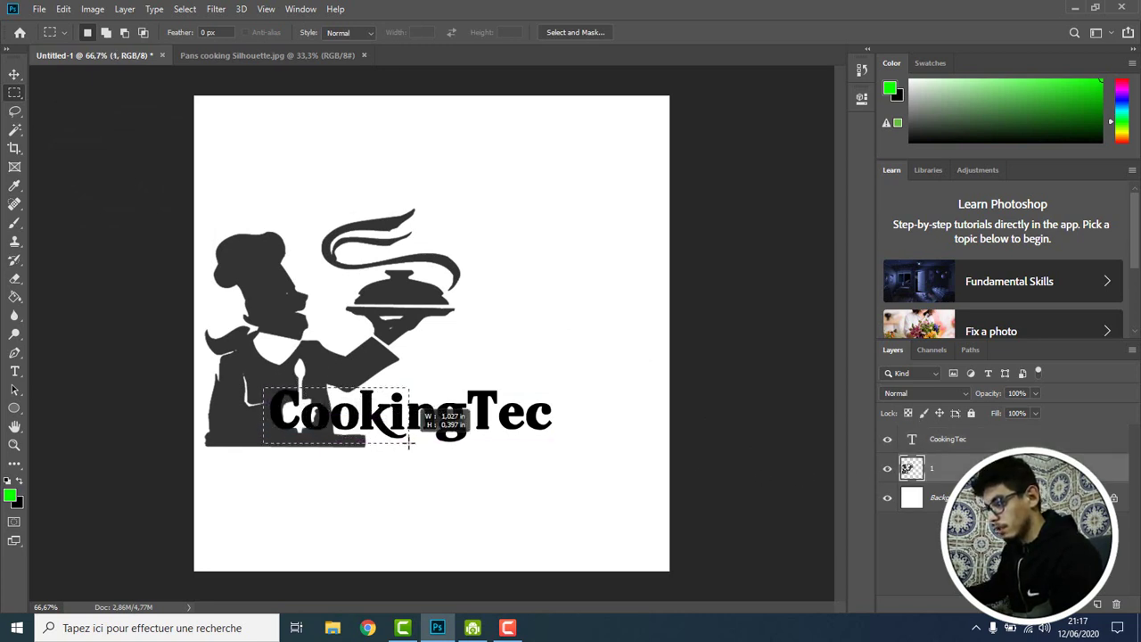
left_click_drag(375, 441, 409, 443)
key("Delete")
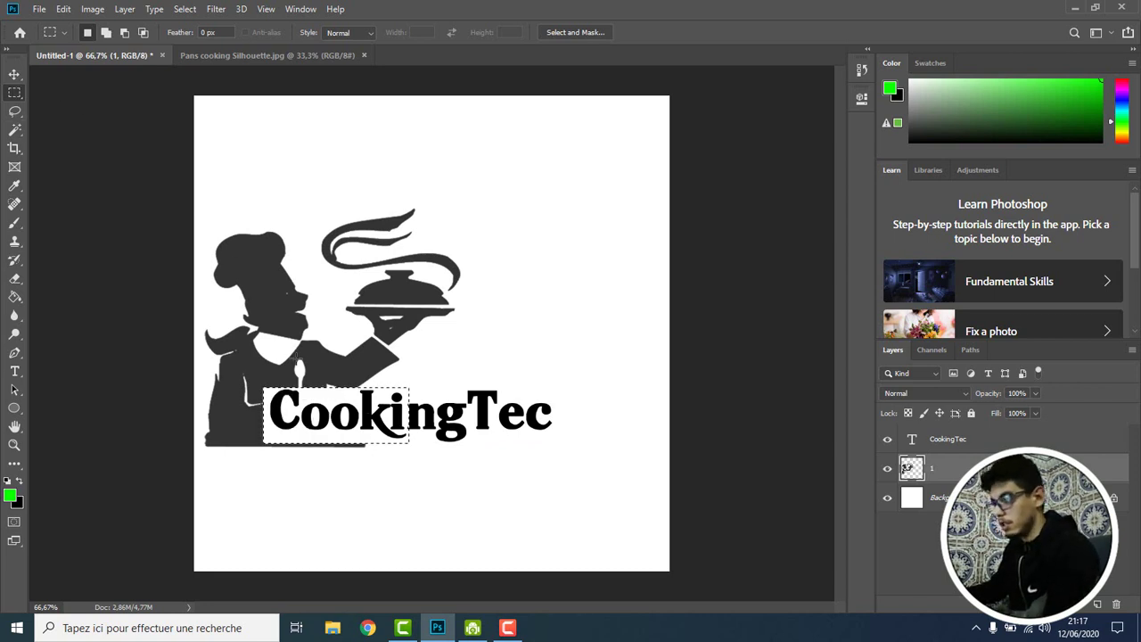
key("ctrl+z")
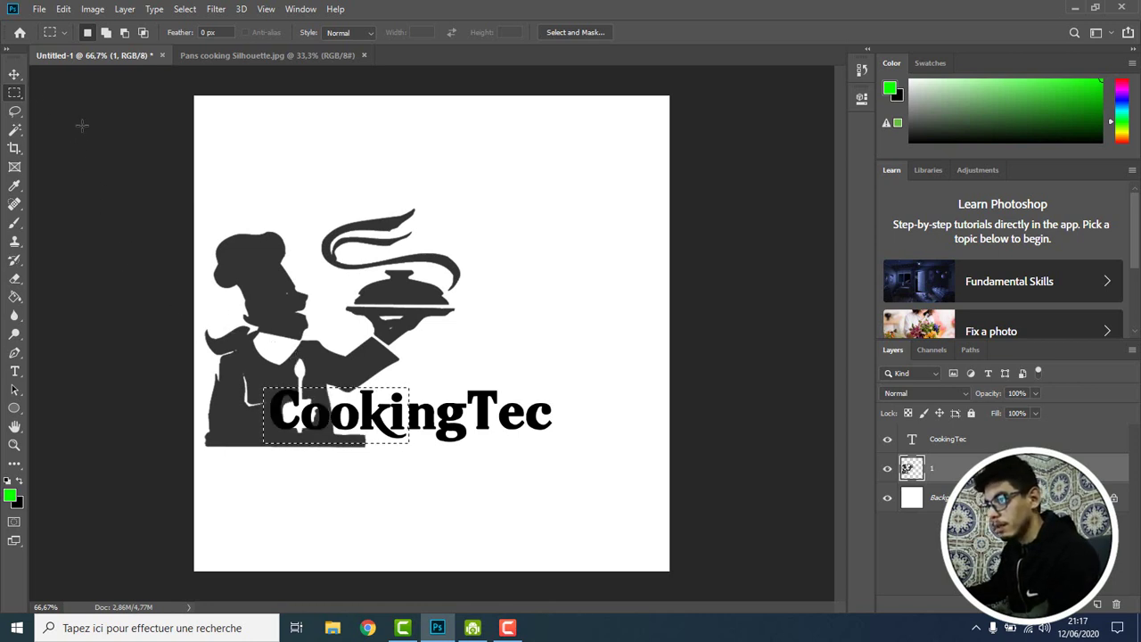
key("ctrl+d")
Move CookingTec right of the chef silhouette and nudge it in line with its base
key("v")
left_click_drag(511, 419, 552, 426)
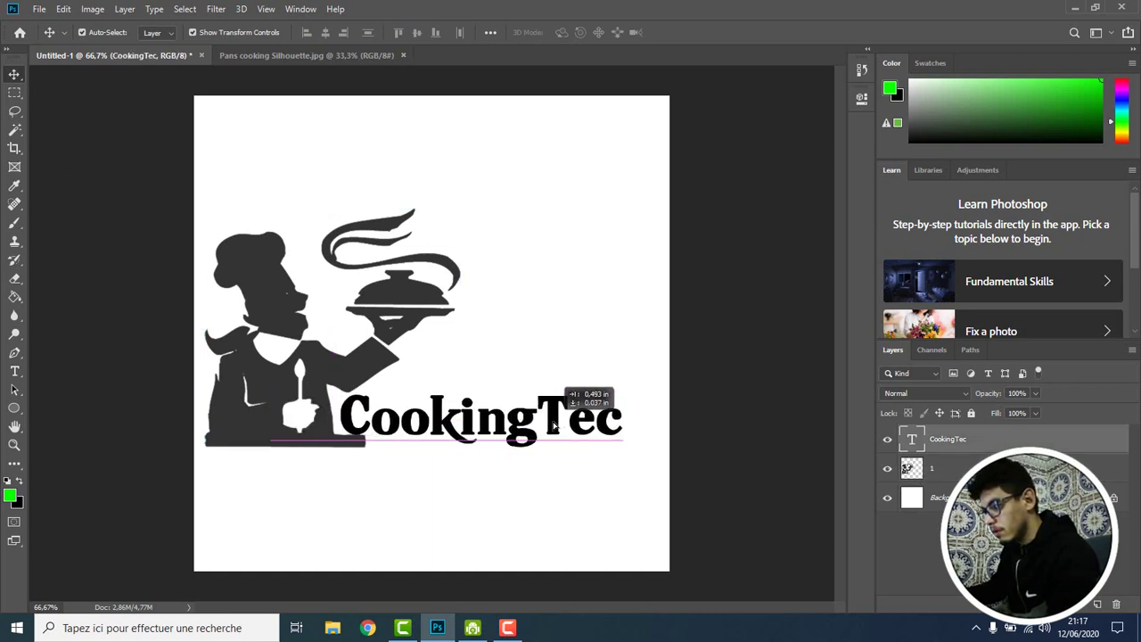
key("Left")
key("Left")
key("Left")
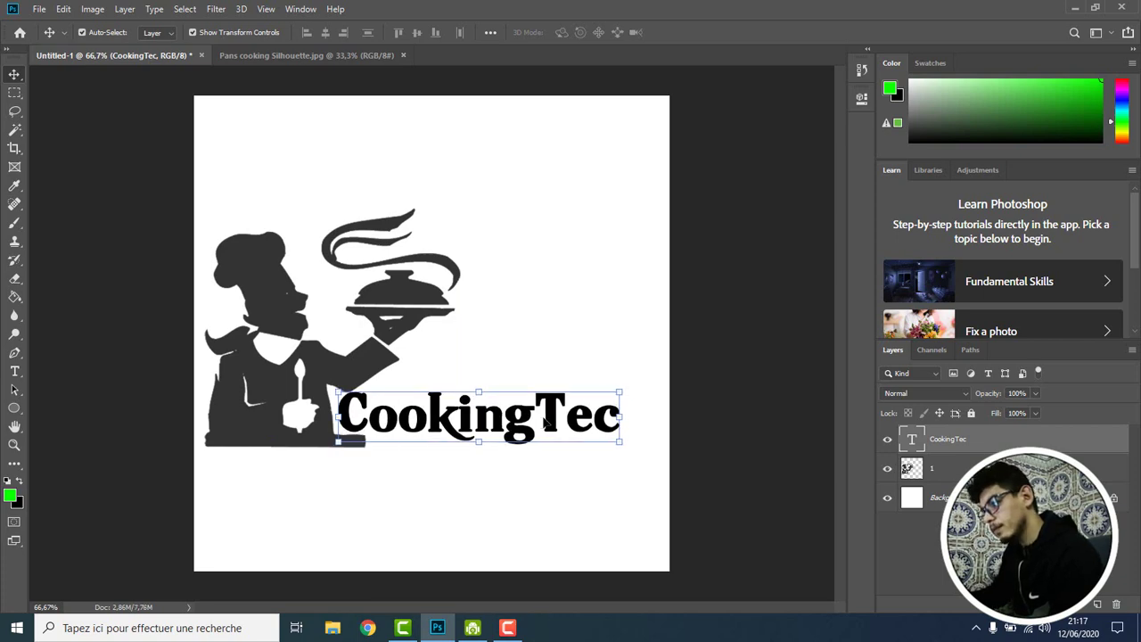
key("Down")
key("Down")
key("Left")
key("Left")
key("Left")
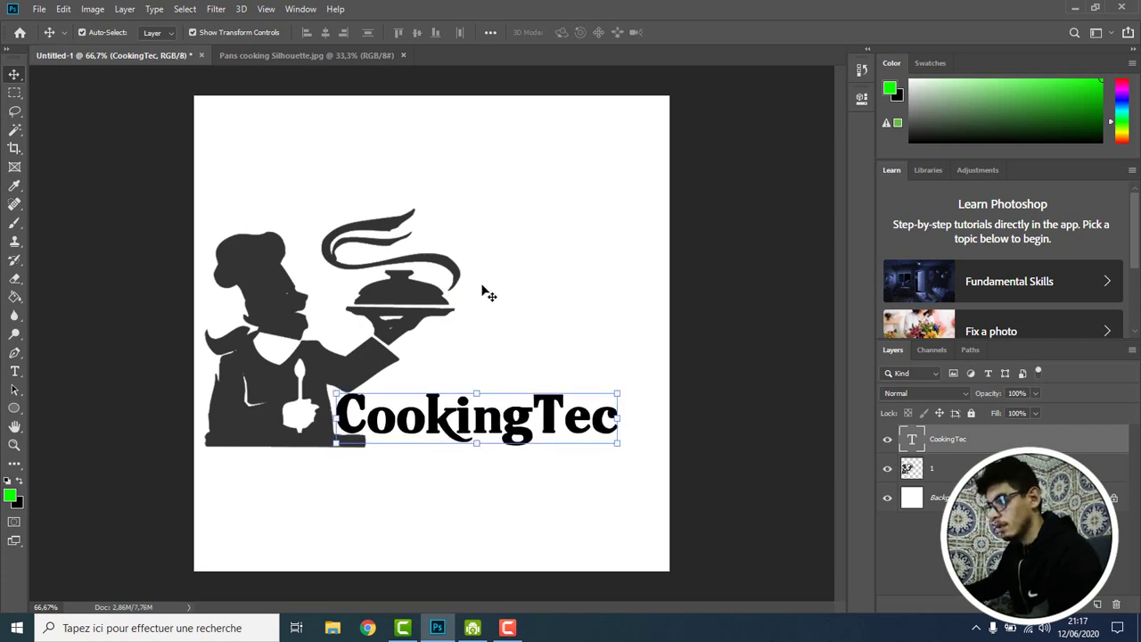
Sample the chef silhouette's dark grey as the foreground colour with the Eyedropper
left_click(289, 298)
scroll(274, 294, "up", 2)
scroll(272, 298, "up", 3)
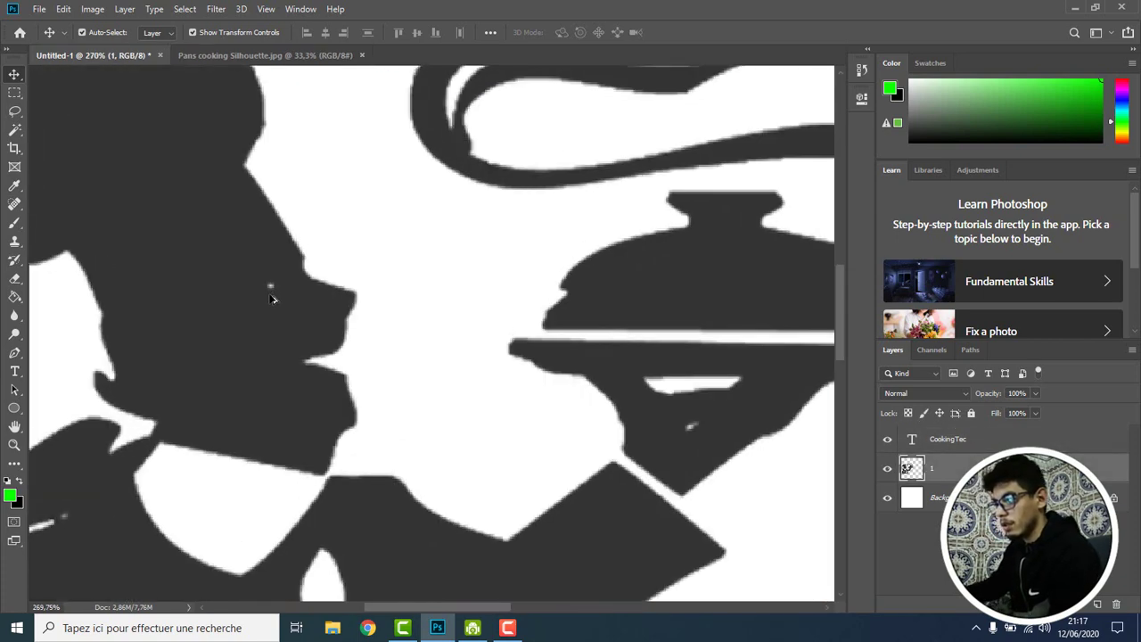
left_click(15, 222)
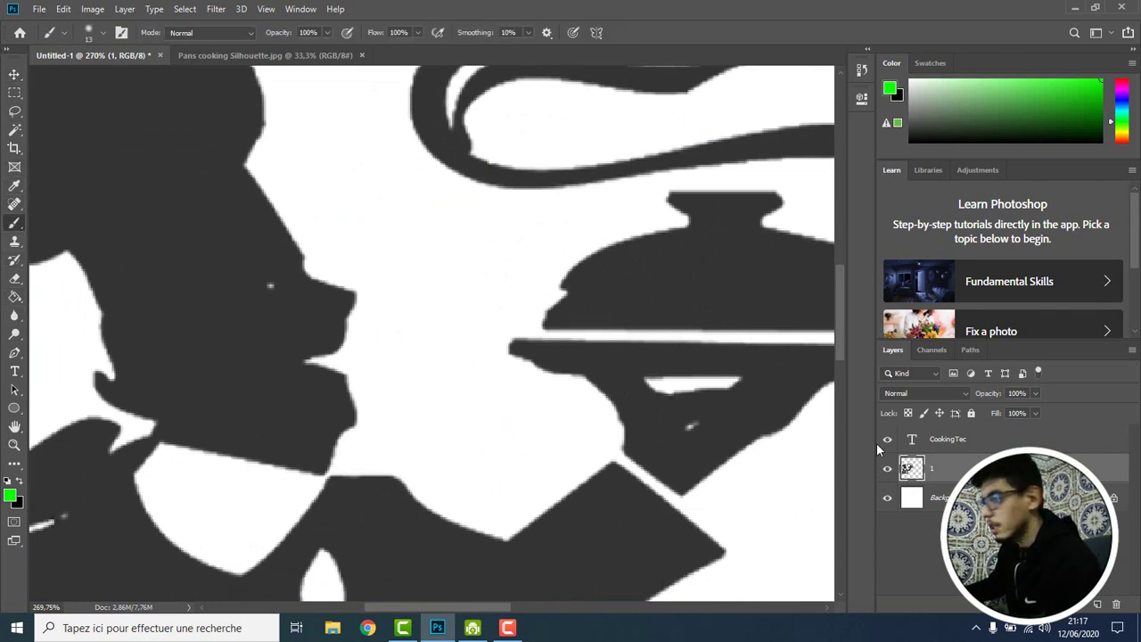
left_click(14, 187)
left_click(207, 212)
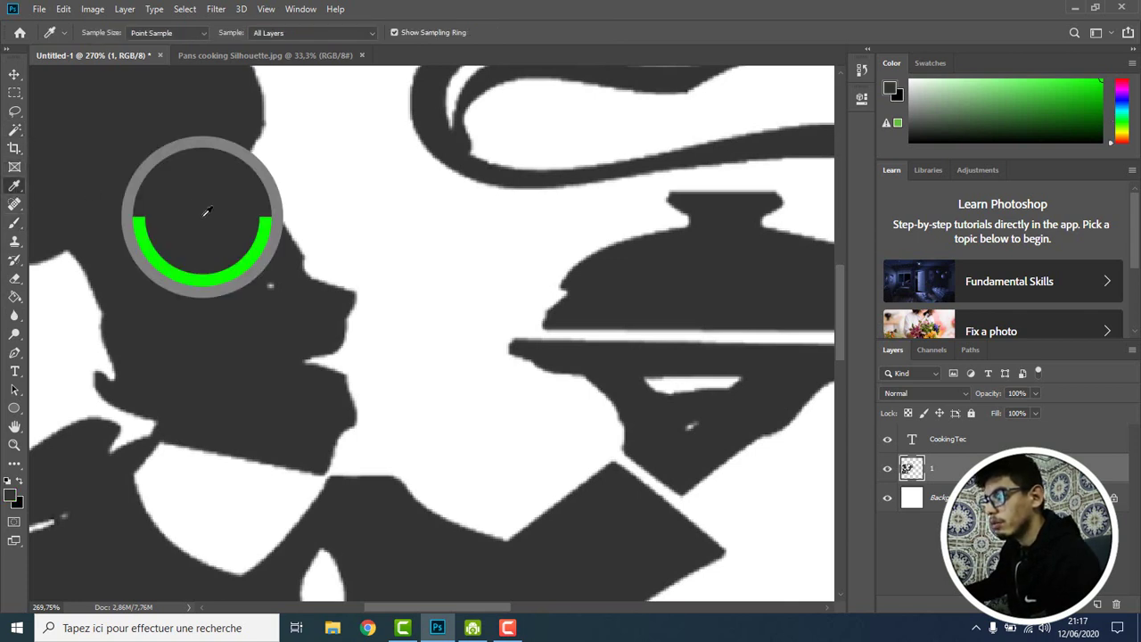
left_click(14, 223)
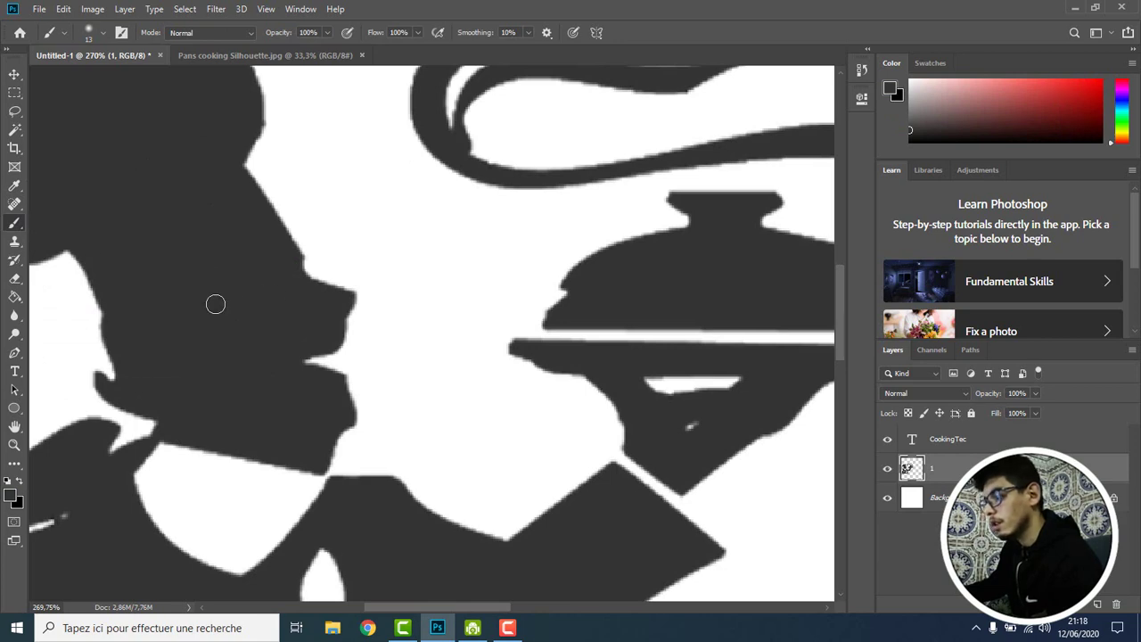
Zoom back out and bring up the options for chef layer 1 with Move active
scroll(215, 304, "down", 2)
scroll(215, 303, "down", 2)
scroll(219, 301, "down", 2)
scroll(221, 298, "down", 1)
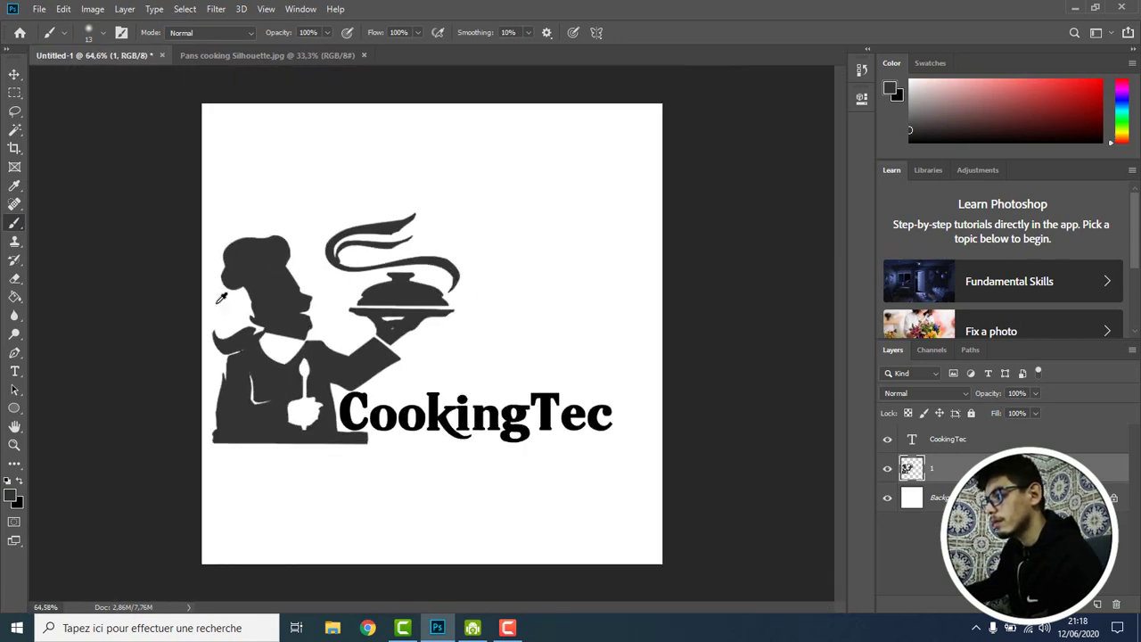
left_click(14, 75)
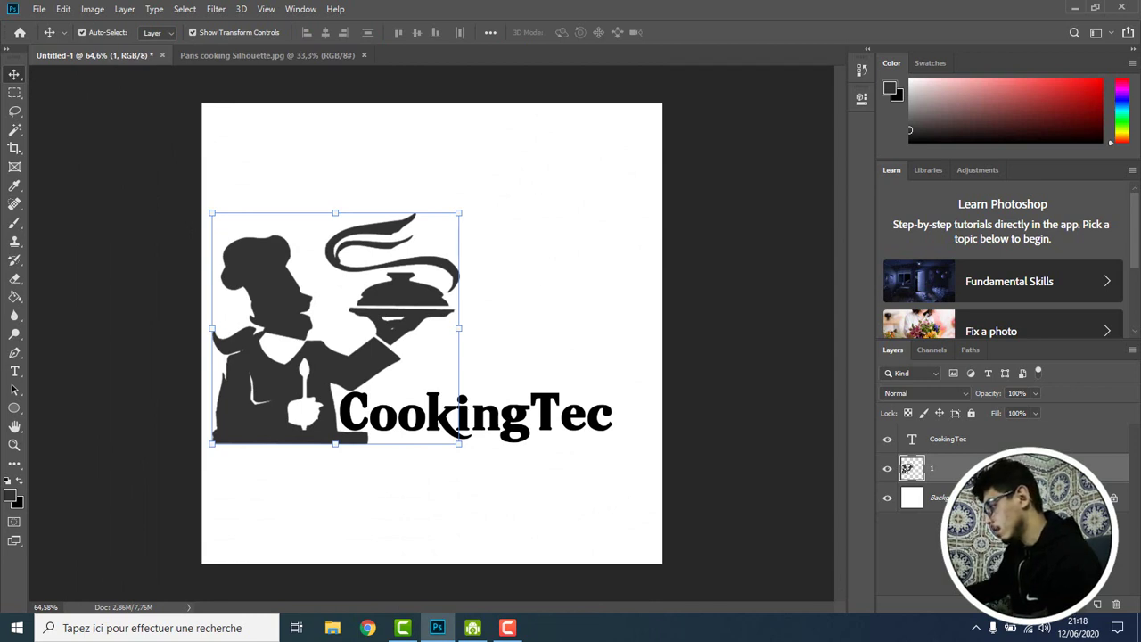
right_click(1082, 467)
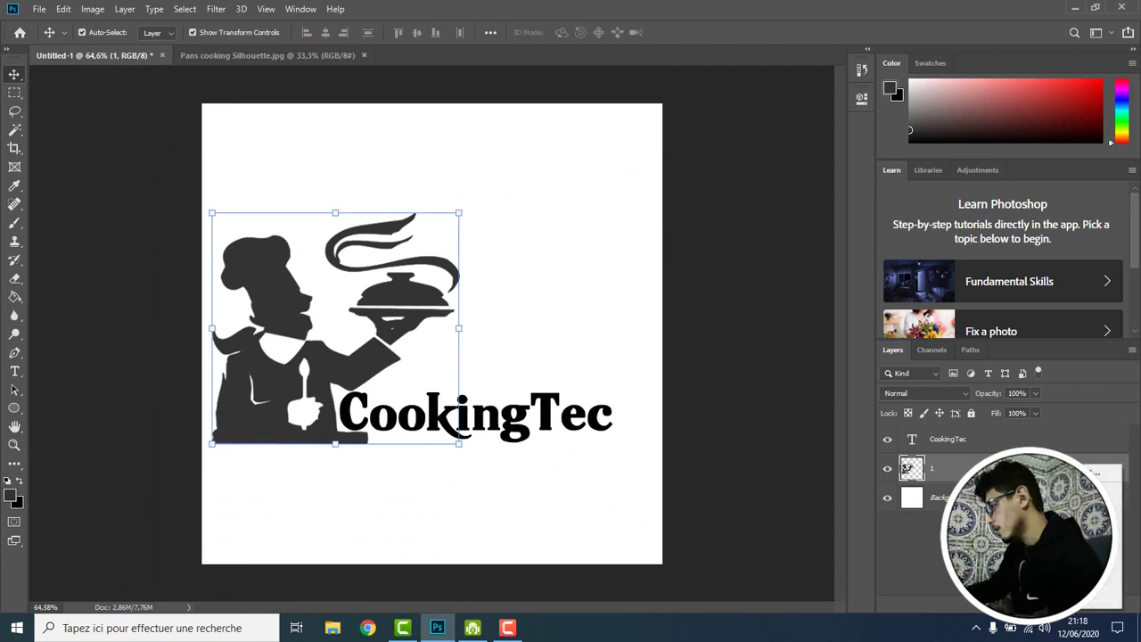
Enable a Color Overlay effect in the chef layer's Blending Options
left_click(1106, 473)
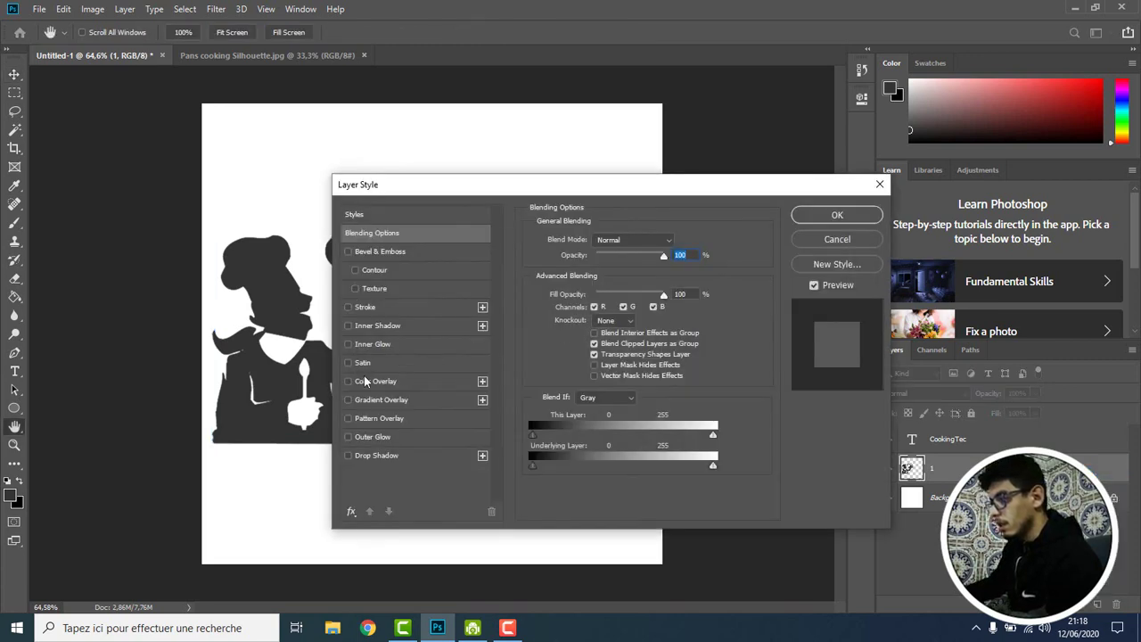
left_click(347, 382)
left_click(348, 382)
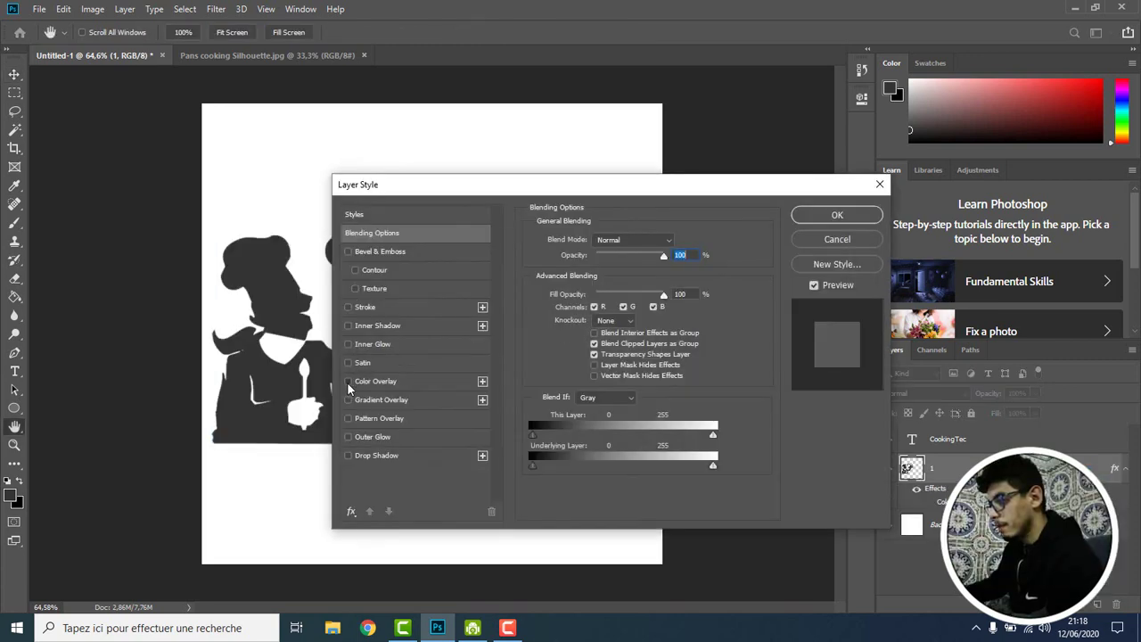
left_click(350, 382)
left_click(379, 384)
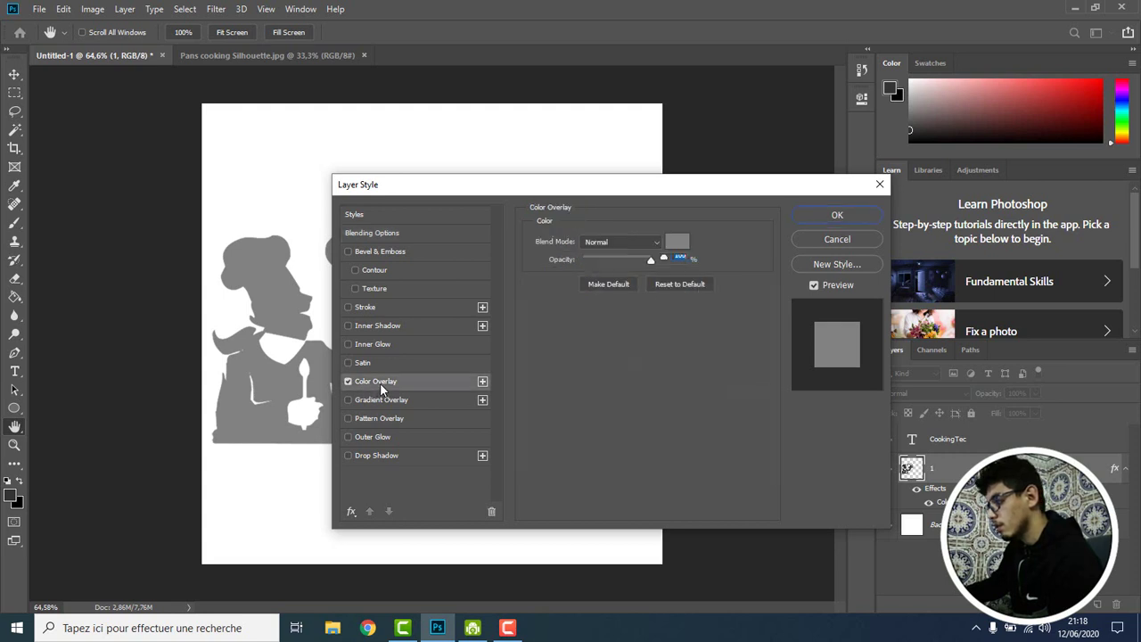
left_click(678, 242)
Choose a fully saturated golden yellow, starting from ffea00, and apply the overlay to the chef
left_click(580, 272)
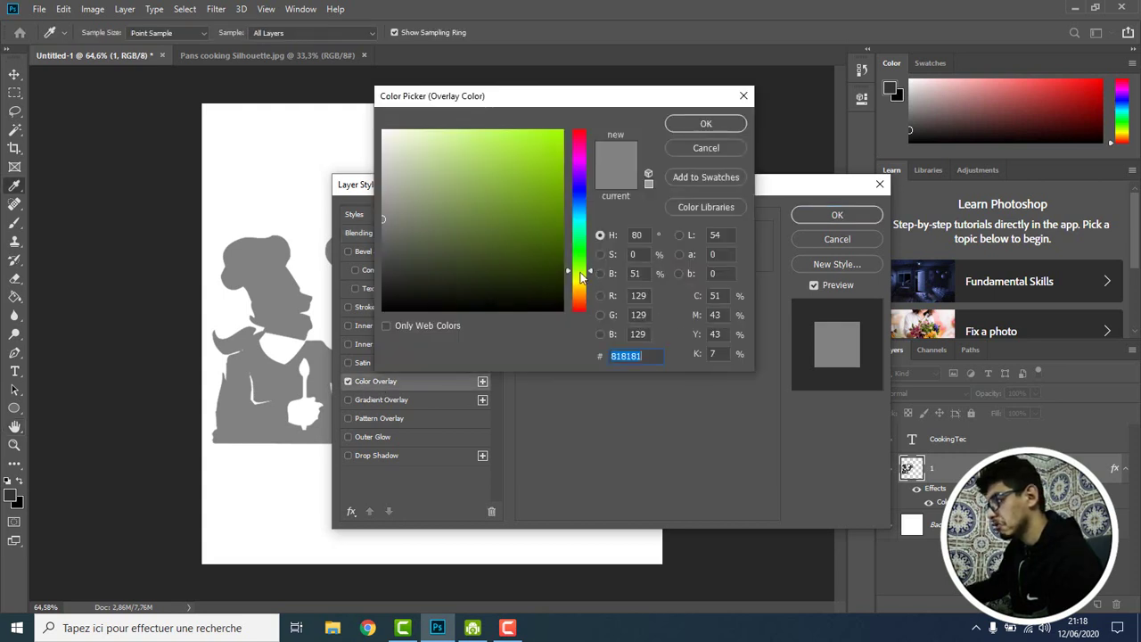
left_click_drag(580, 276, 581, 280)
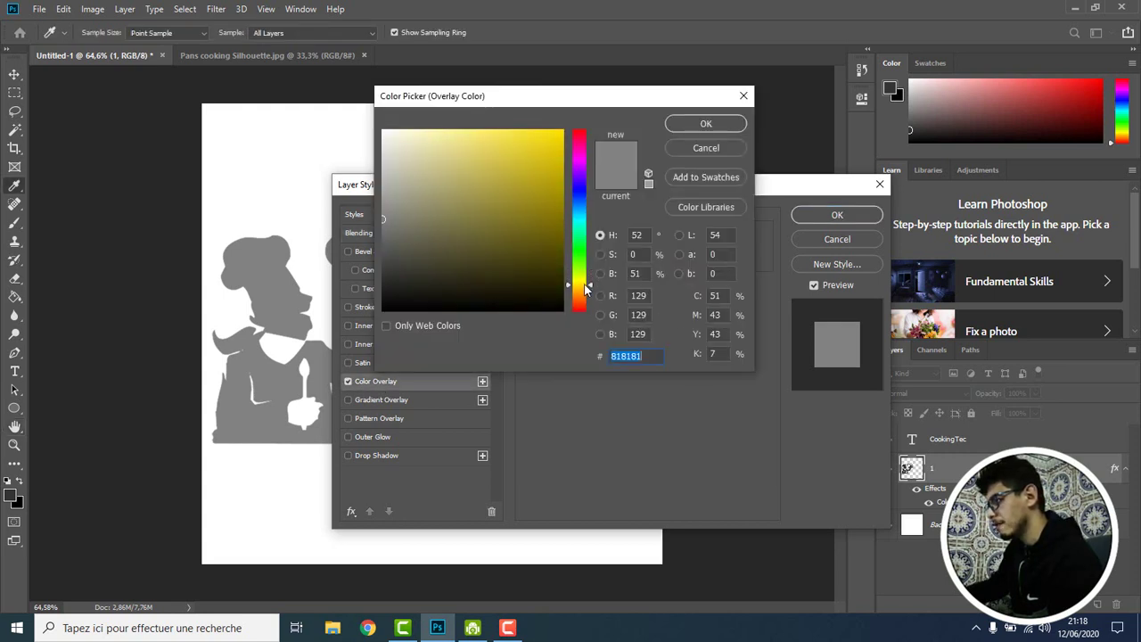
type("ffea00")
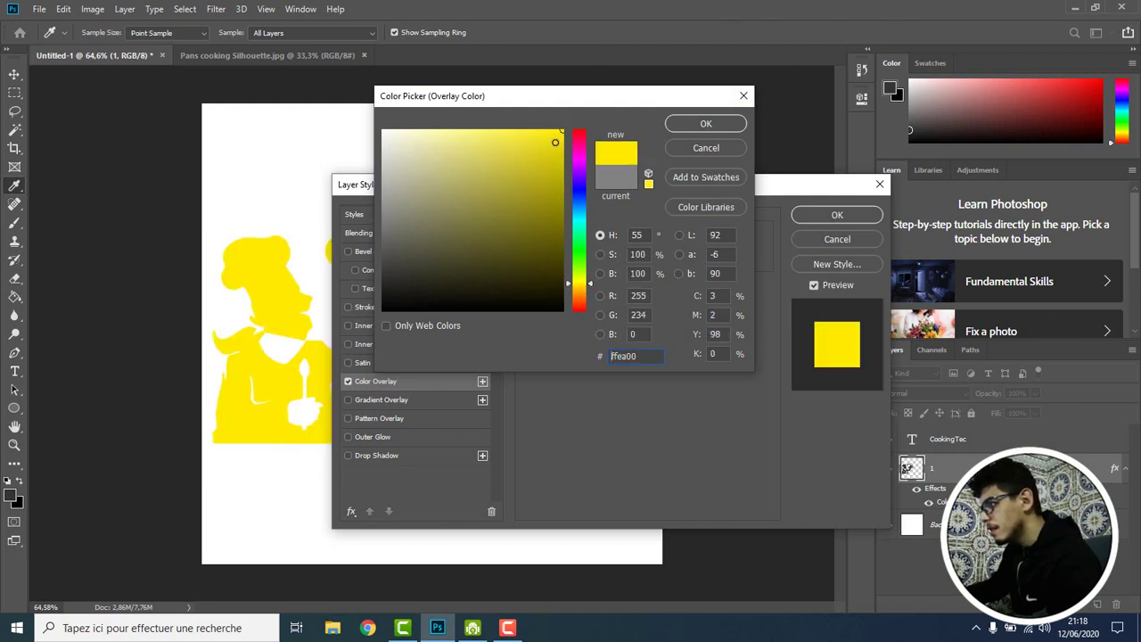
left_click_drag(554, 143, 558, 137)
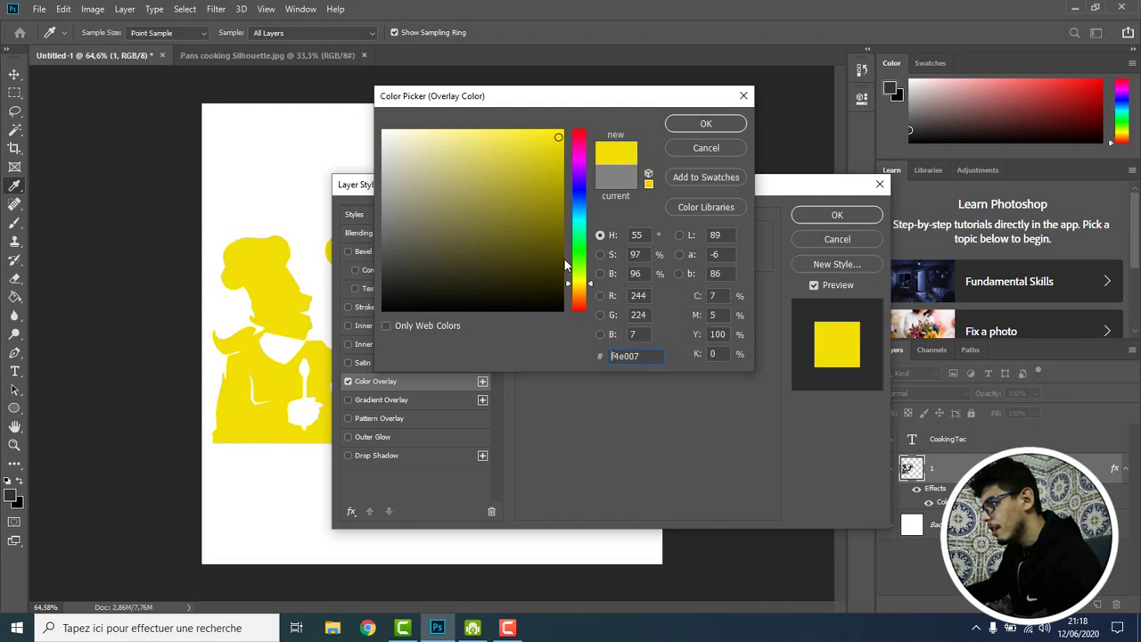
left_click_drag(572, 283, 573, 287)
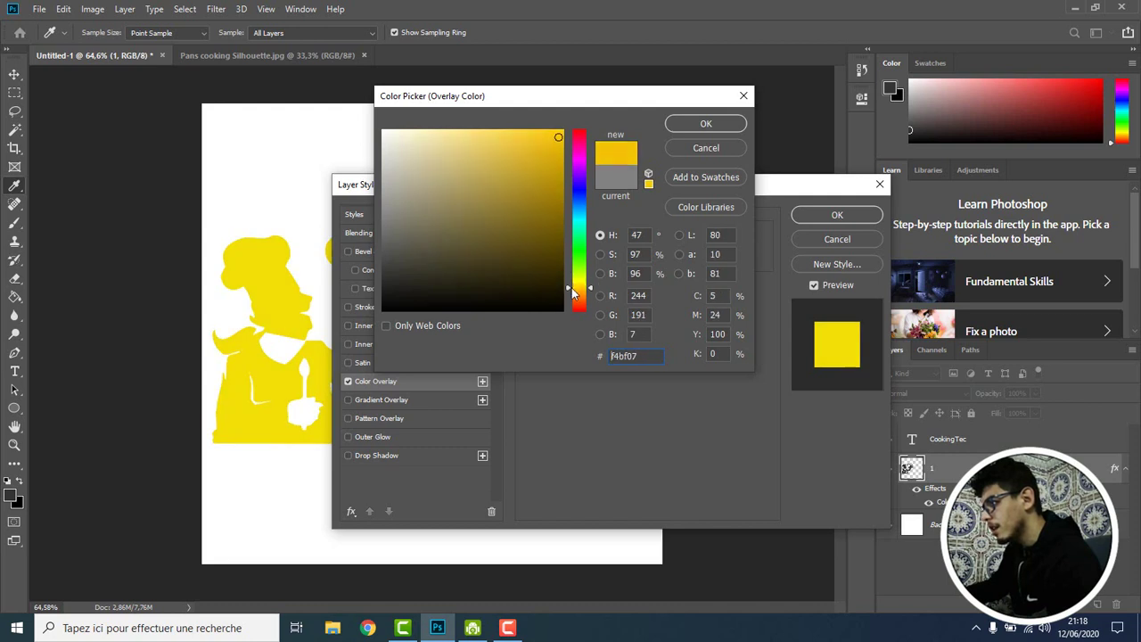
left_click_drag(559, 160, 587, 108)
left_click(736, 125)
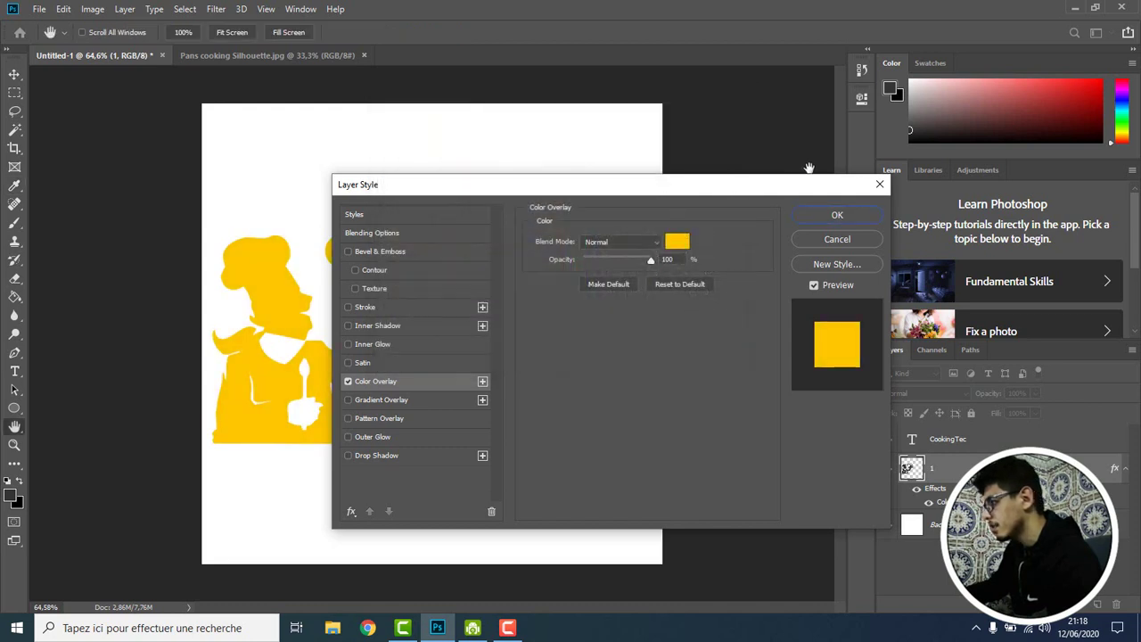
left_click(836, 215)
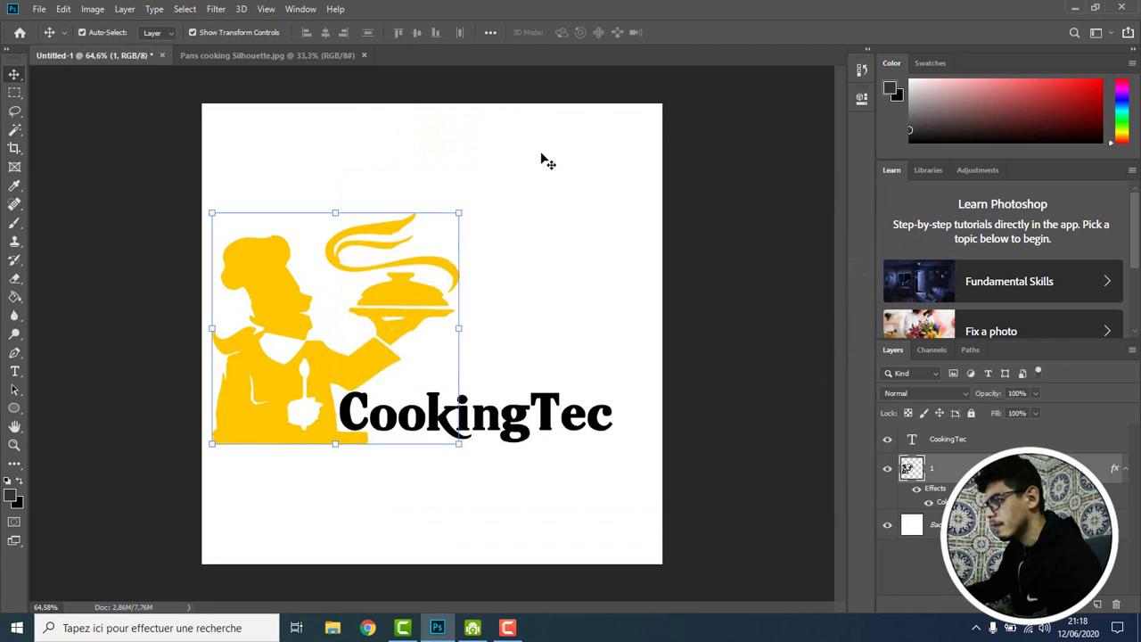
Colour the 'oo' in CookingTec with the chef's sampled yellow (ffc600)
left_click(493, 404)
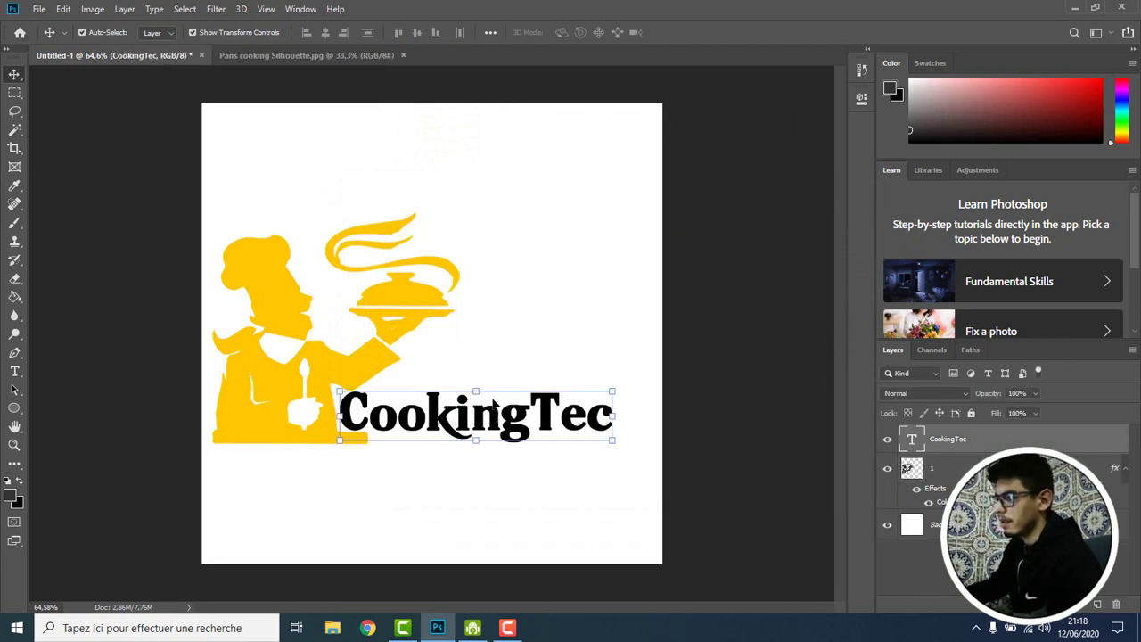
double_click(911, 440)
left_click(369, 404)
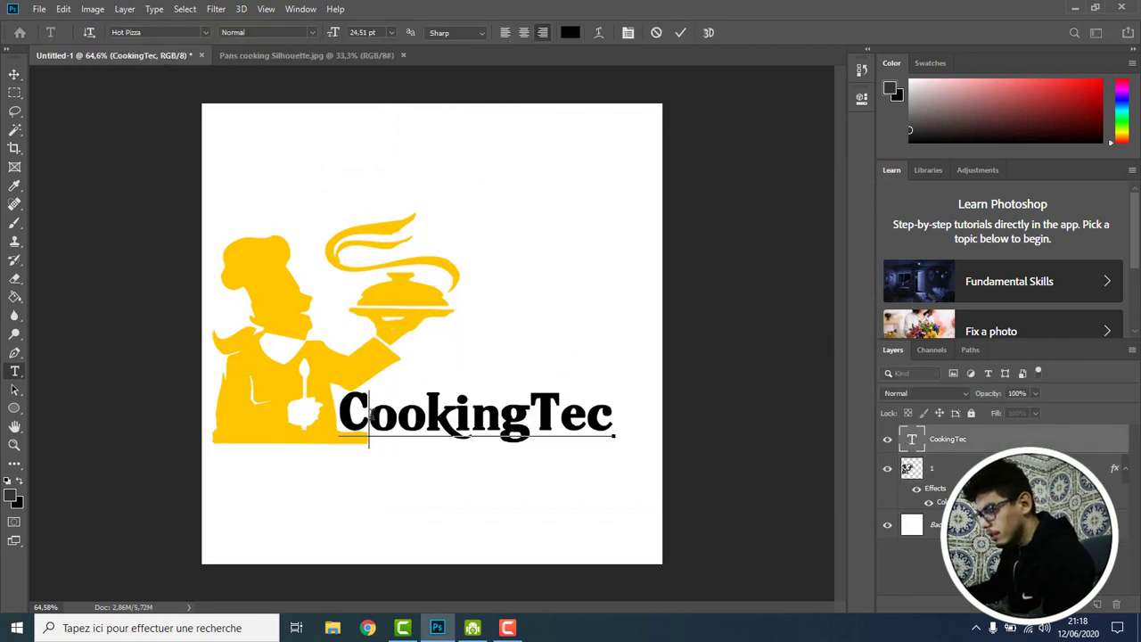
left_click_drag(369, 416, 416, 415)
left_click(570, 33)
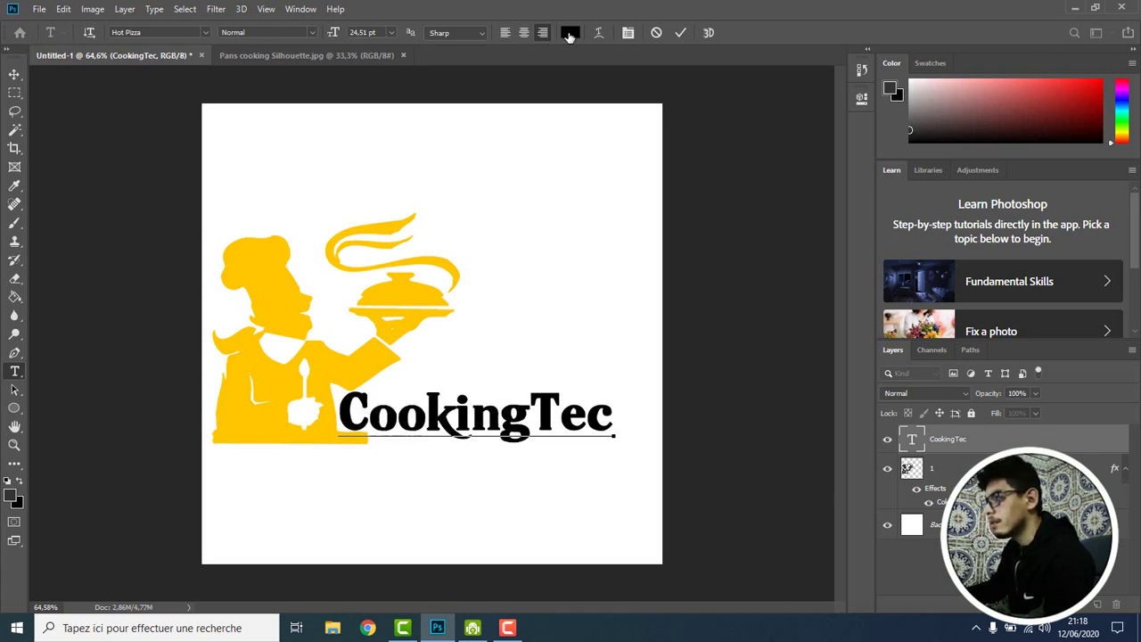
left_click(289, 287)
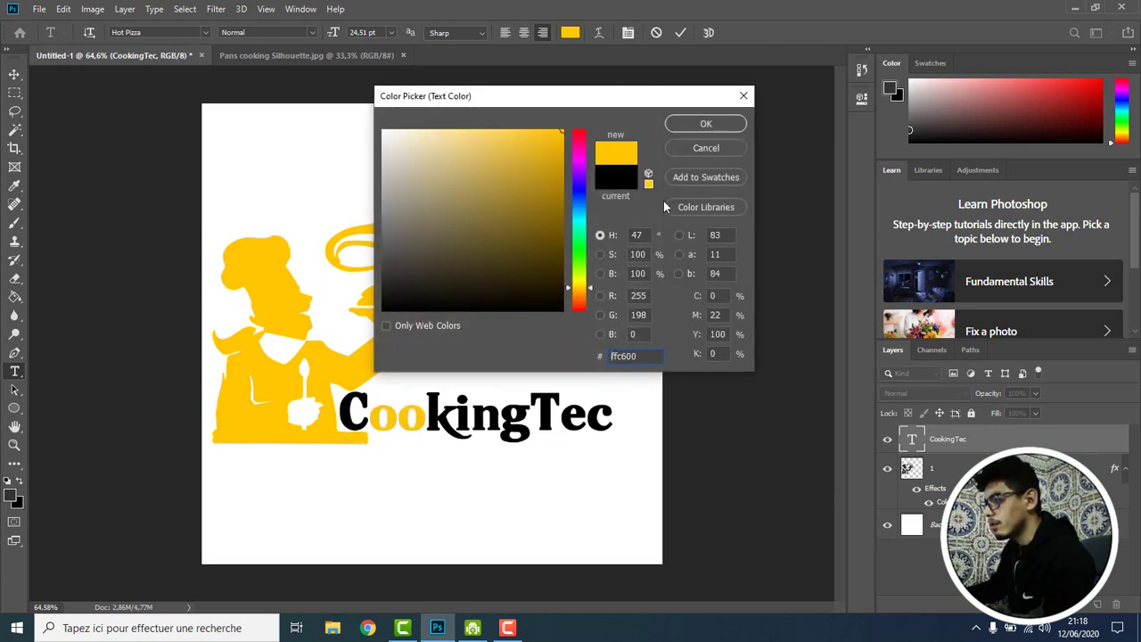
left_click(706, 124)
left_click(679, 33)
key("v")
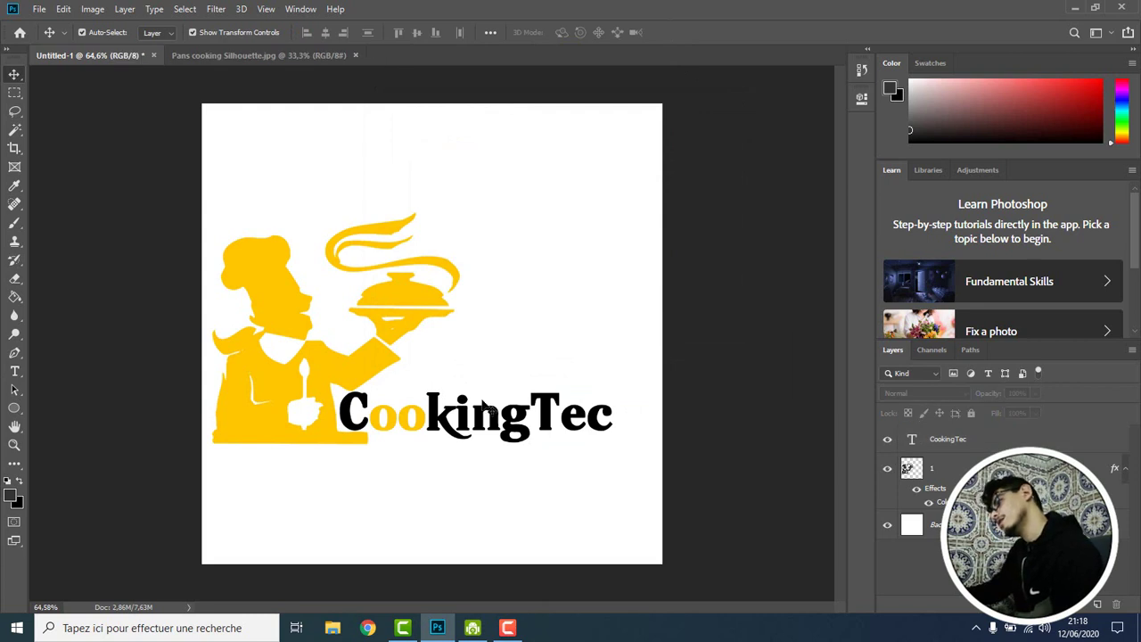
Make the letters 'Tec' a bright red (fe3131) and commit the text
left_click(562, 408)
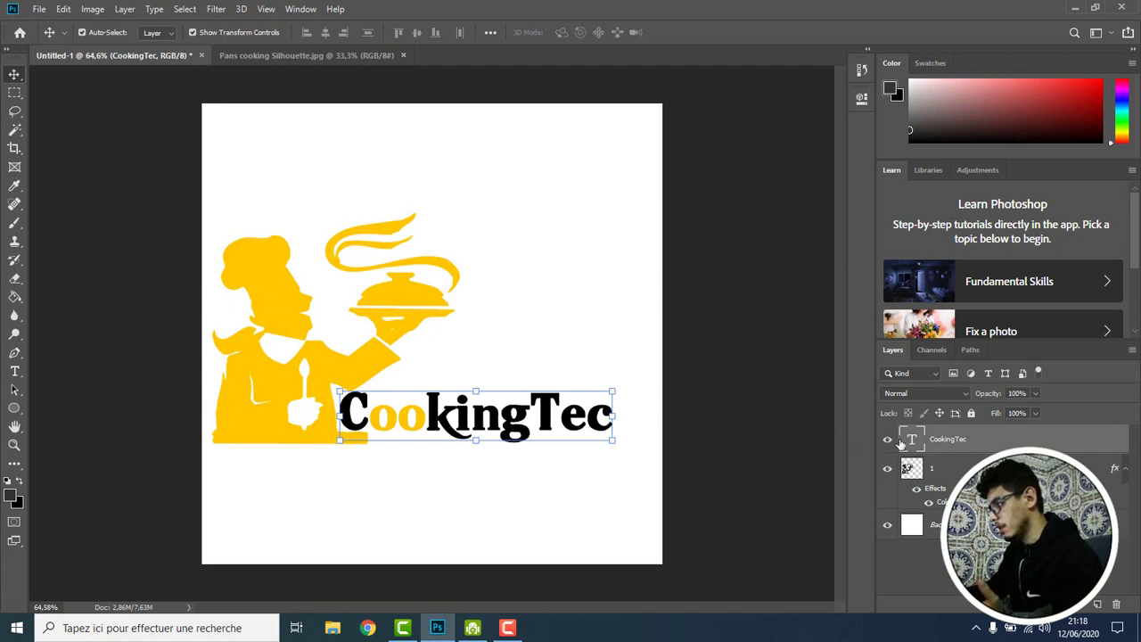
double_click(914, 441)
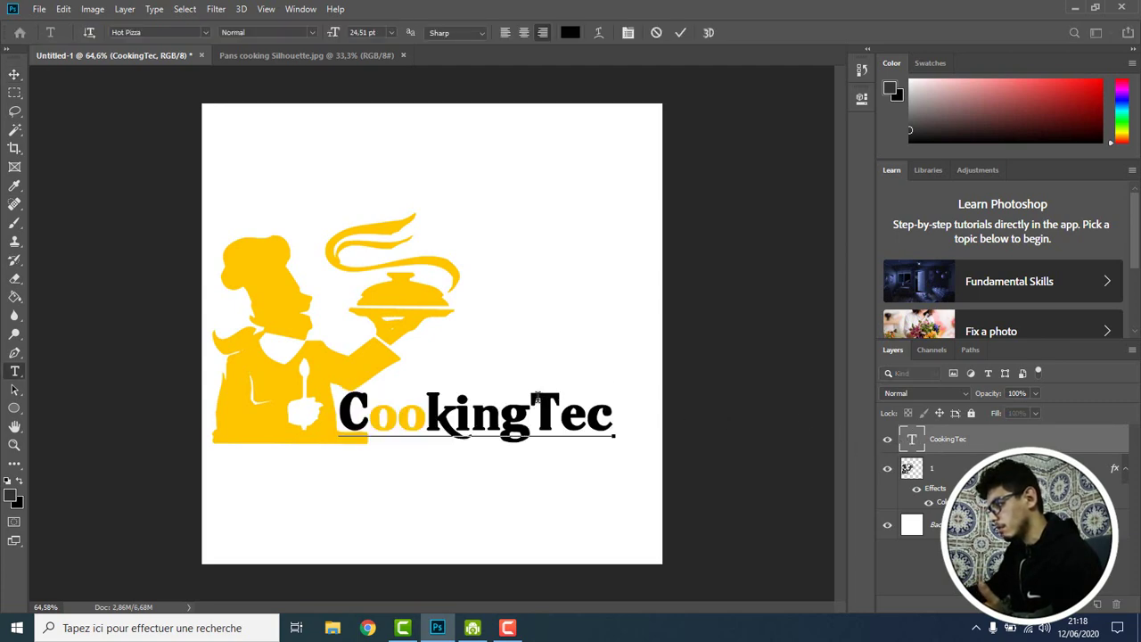
left_click_drag(530, 415, 620, 414)
left_click(571, 33)
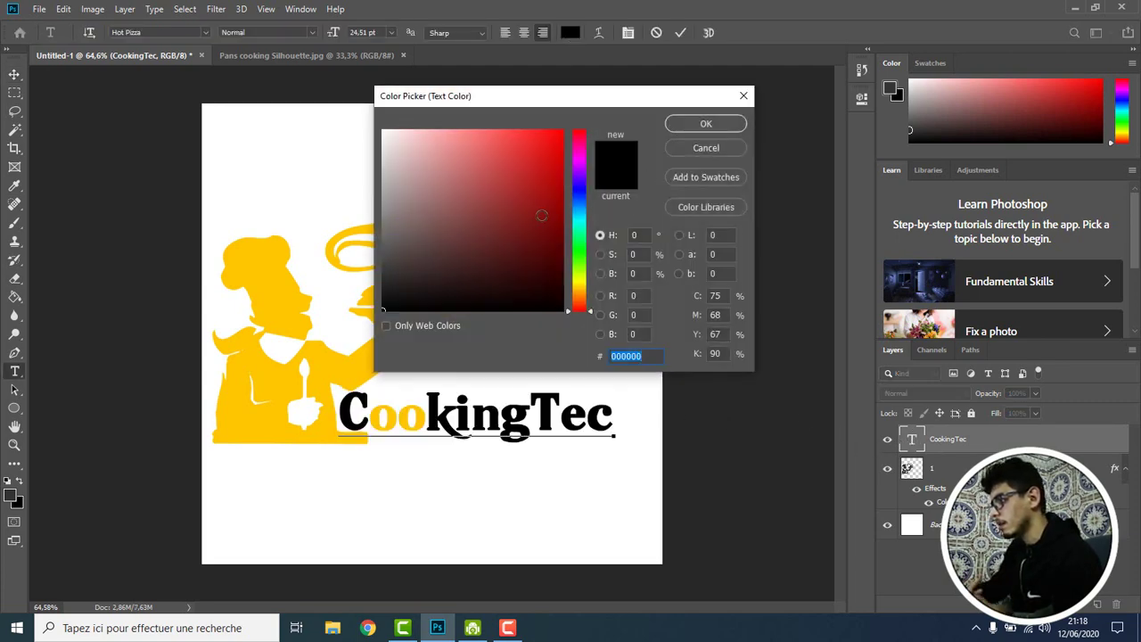
type("ff0000")
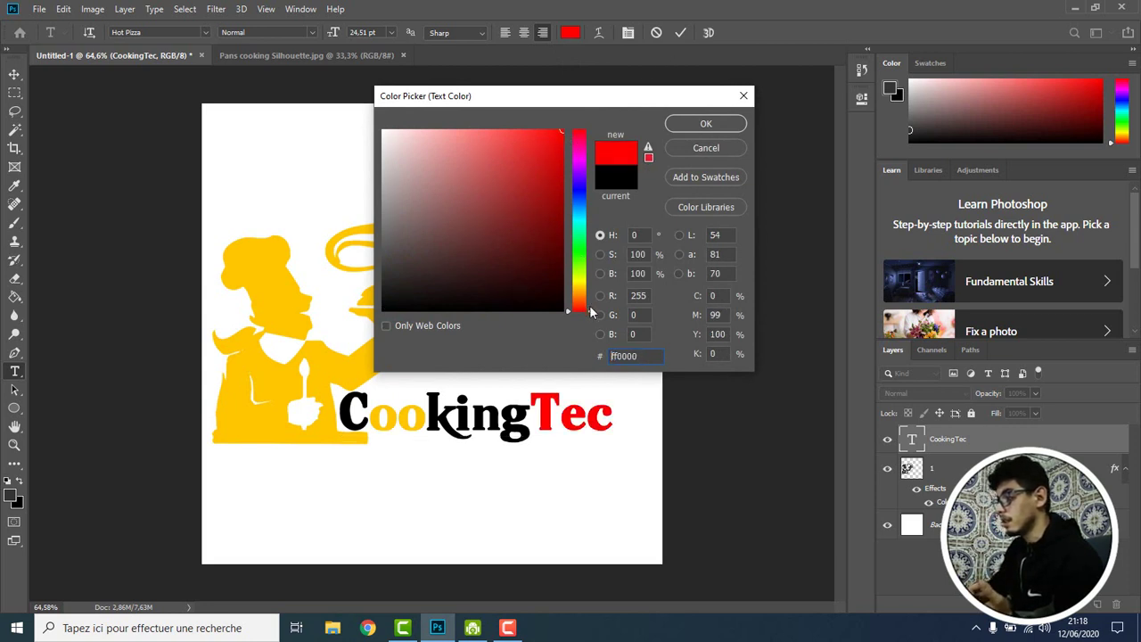
mouse_move(590, 313)
left_mouse_down()
mouse_move(590, 301)
mouse_move(588, 321)
left_mouse_up()
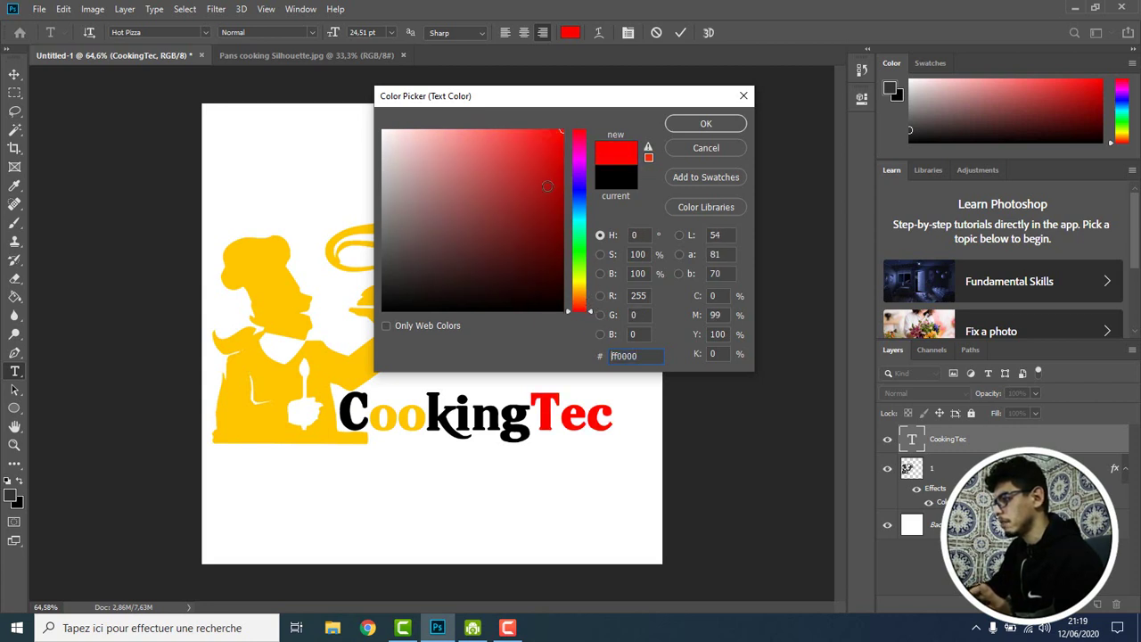
left_click(563, 152)
left_click_drag(563, 152, 532, 131)
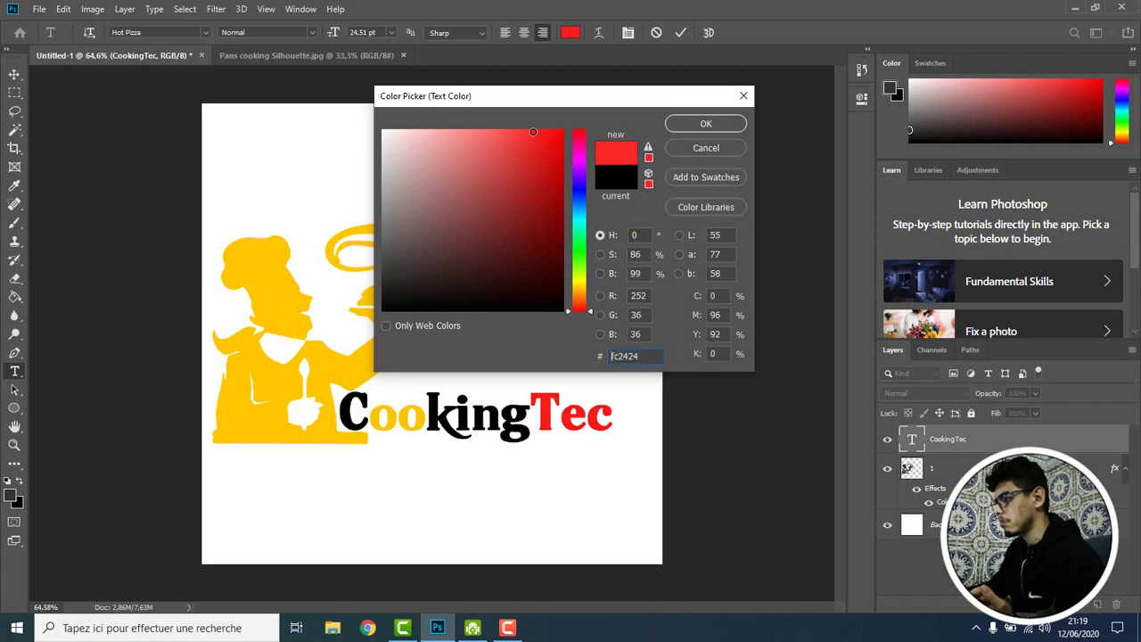
left_click(706, 124)
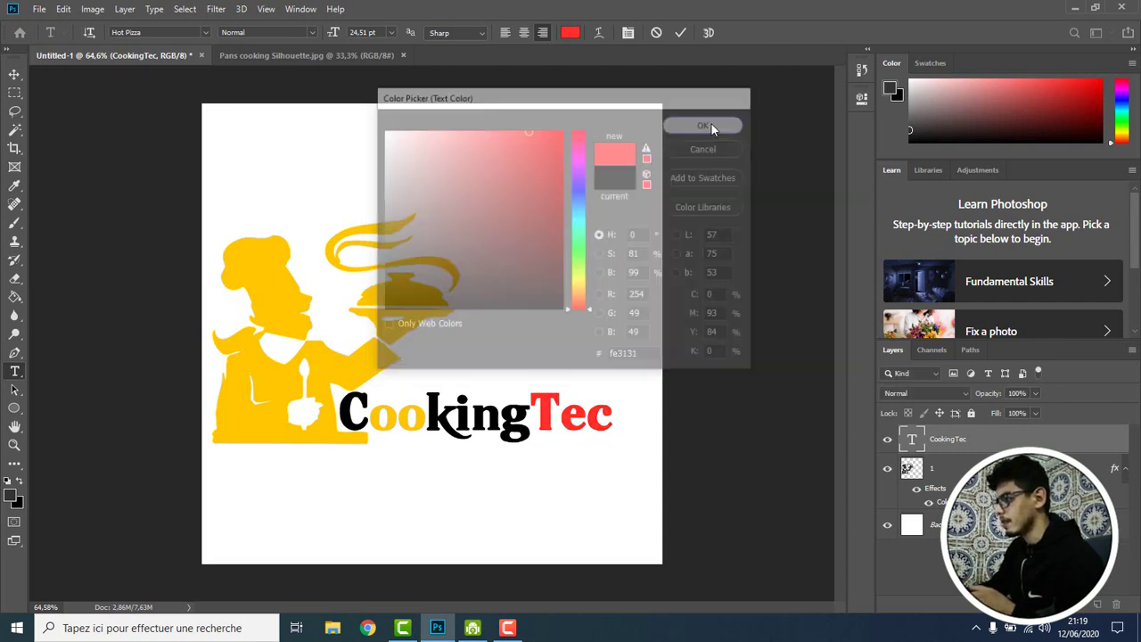
key("ctrl+Return")
key("v")
left_click(674, 167)
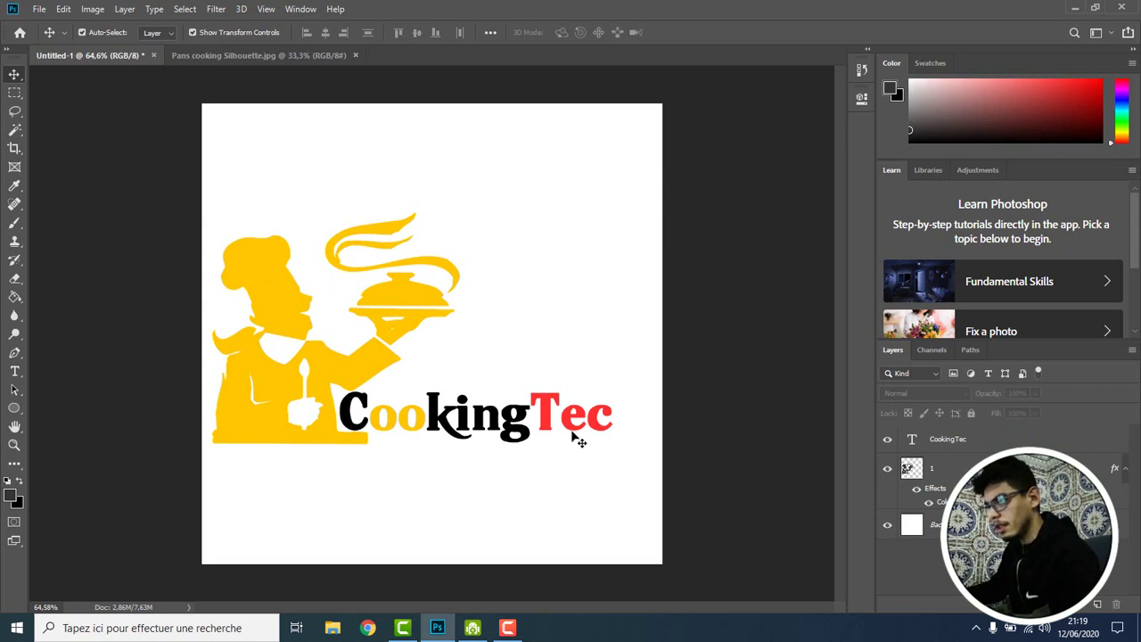
Copy the left pan in the third row of Pans cooking Silhouette and paste it into Untitled-1
left_click(237, 55)
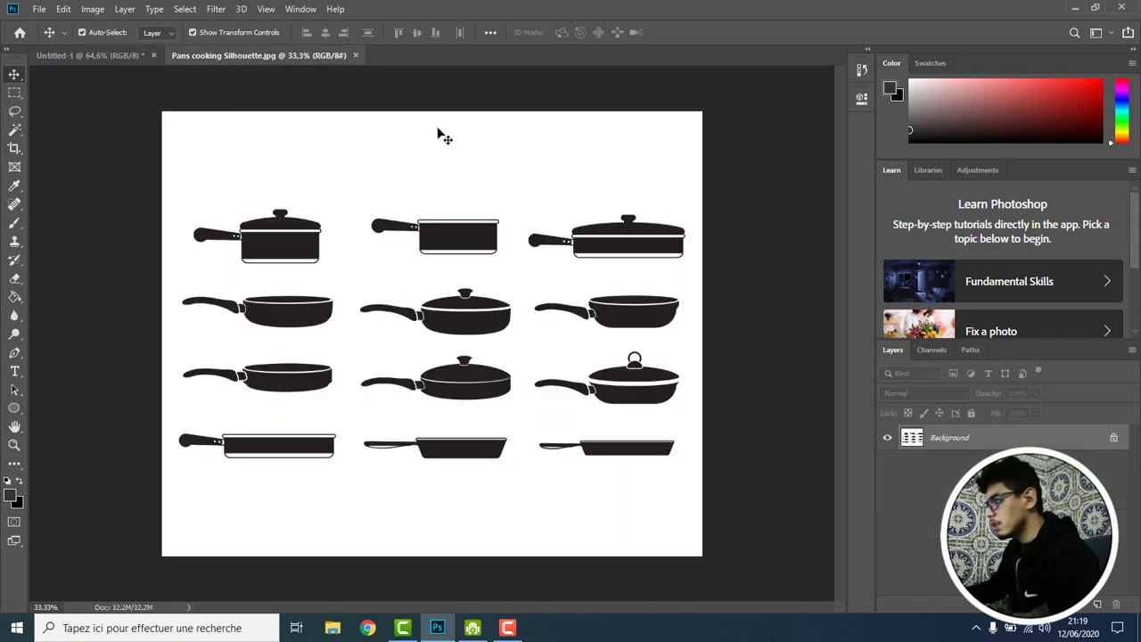
left_click(14, 92)
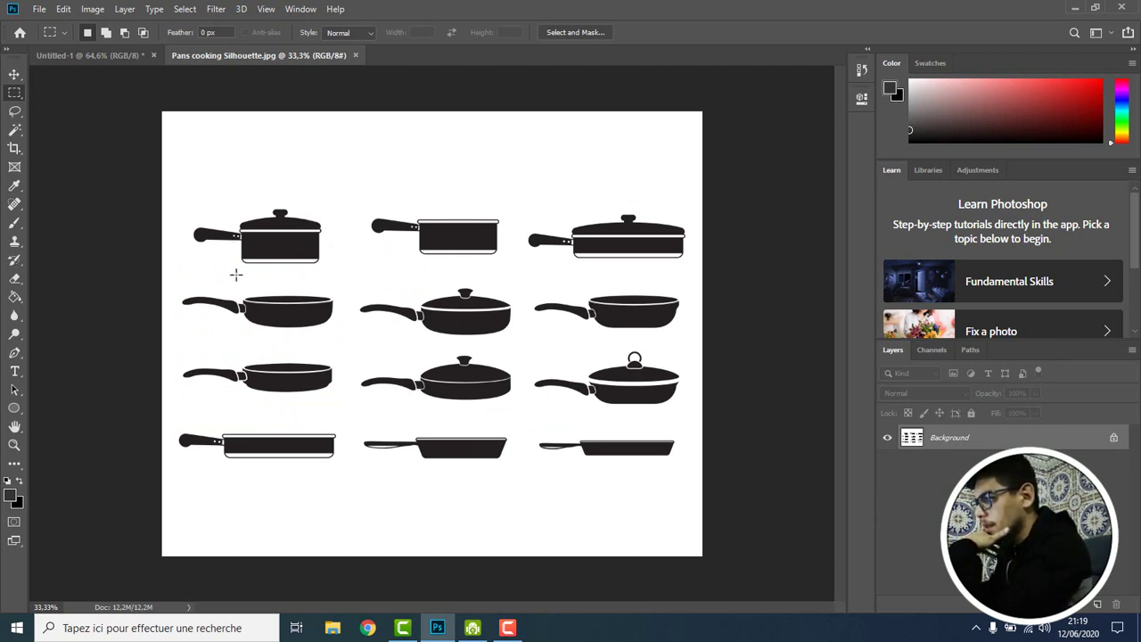
left_click_drag(177, 351, 341, 409)
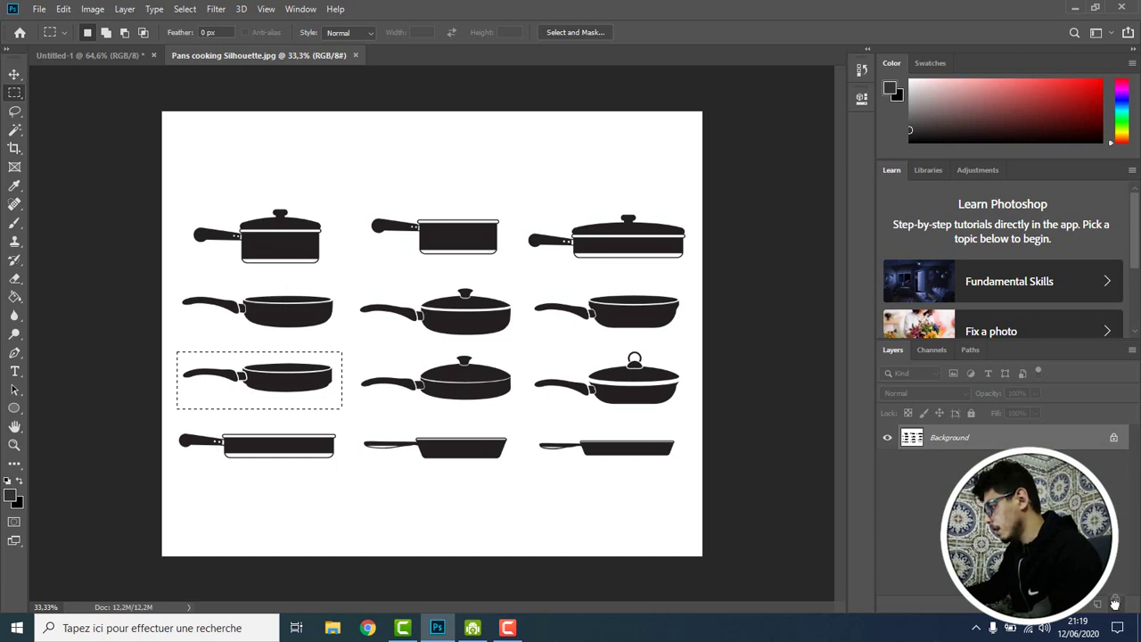
left_click_drag(1115, 603, 1116, 605)
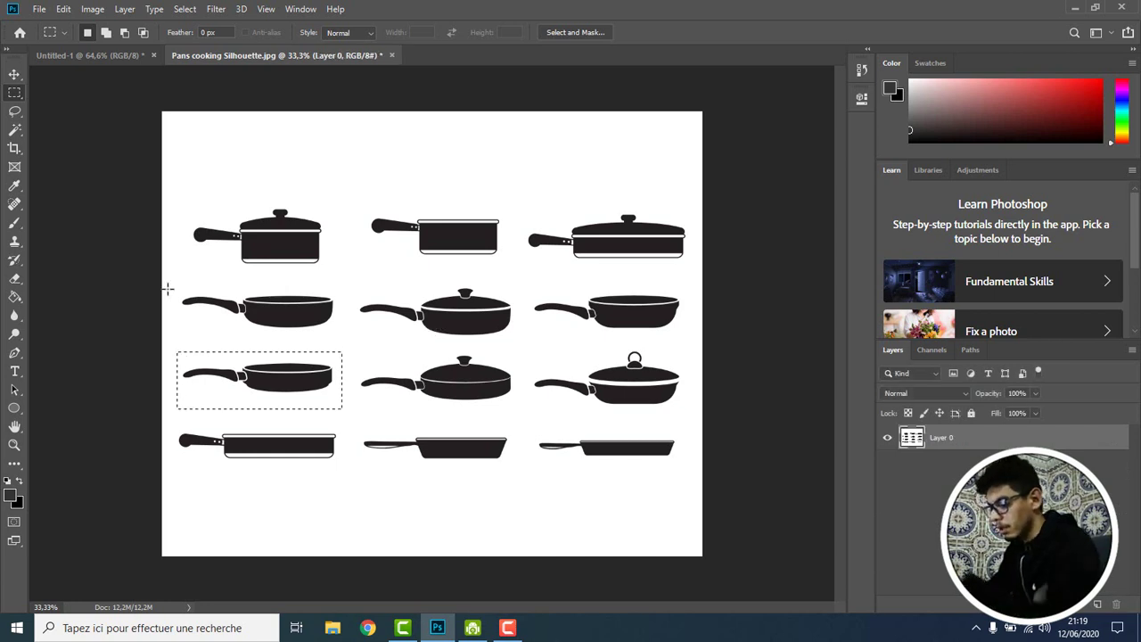
left_click(86, 55)
key("ctrl+v")
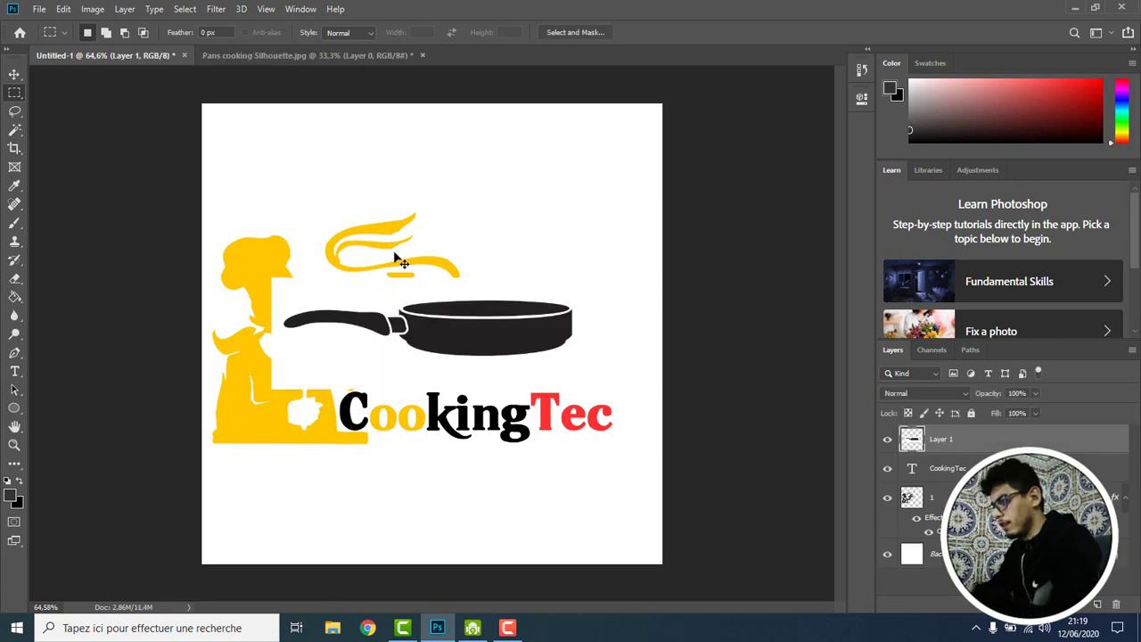
Delete the white around the pasted pan with the Magic Wand, hiding Background meanwhile
key("v")
mouse_move(509, 269)
left_mouse_down()
mouse_move(535, 174)
mouse_move(447, 208)
left_mouse_up()
left_click(886, 556)
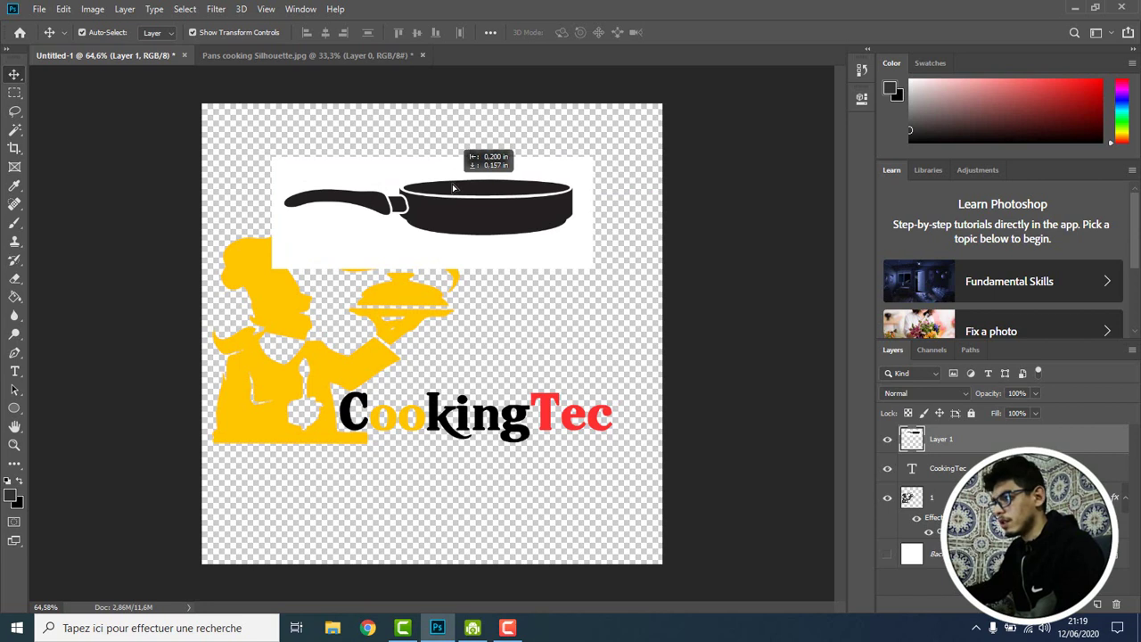
left_click(13, 132)
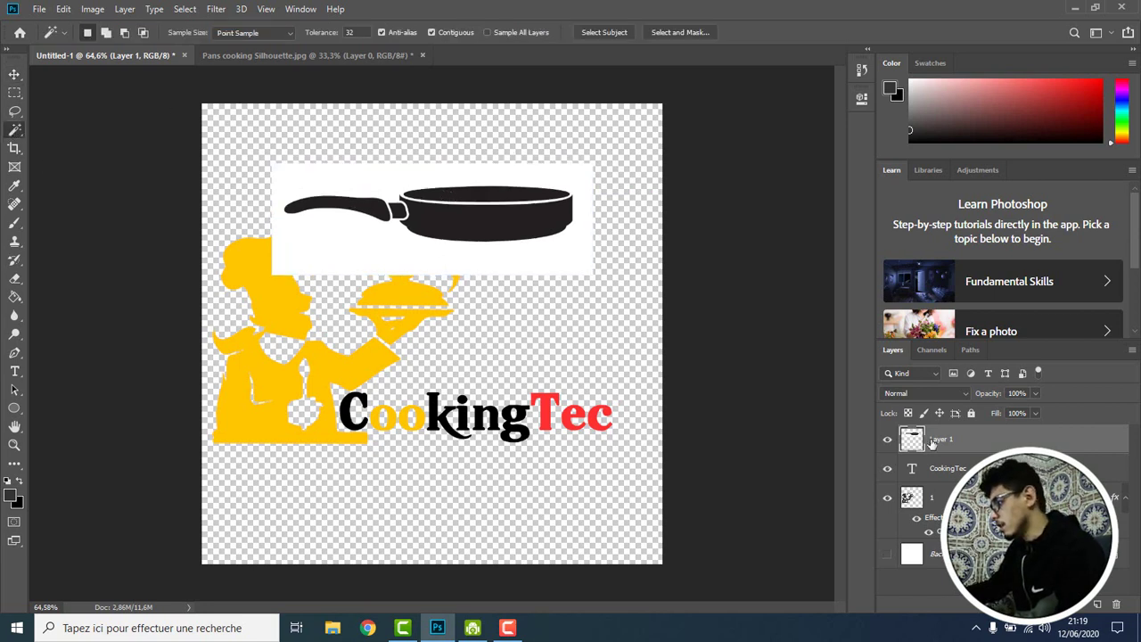
left_click(520, 263)
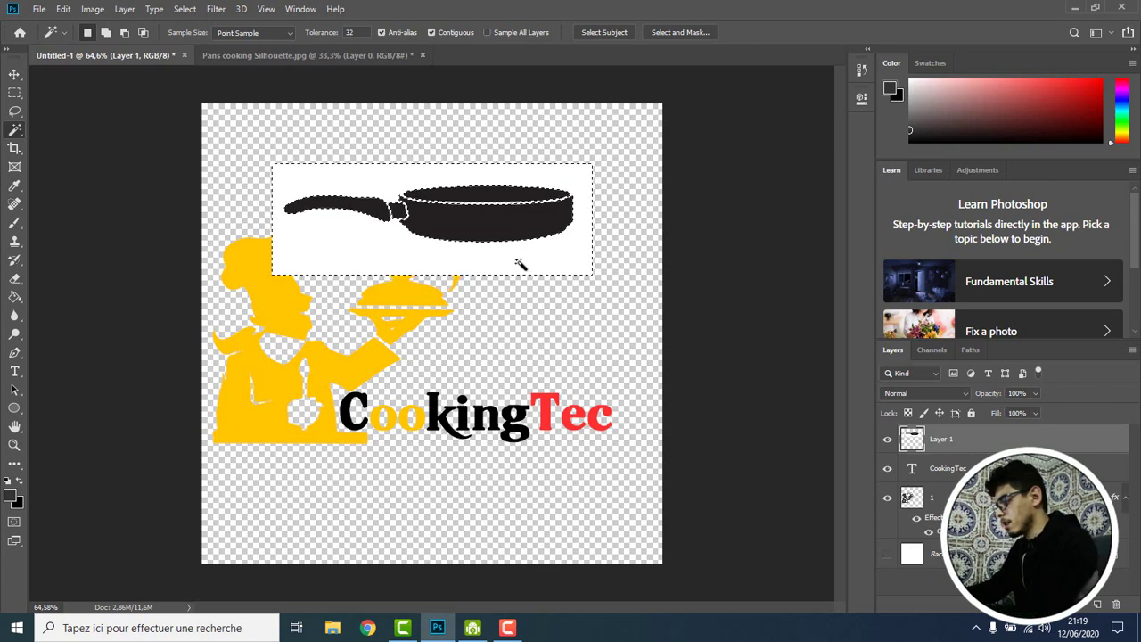
key("Delete")
key("ctrl+d")
left_click(15, 93)
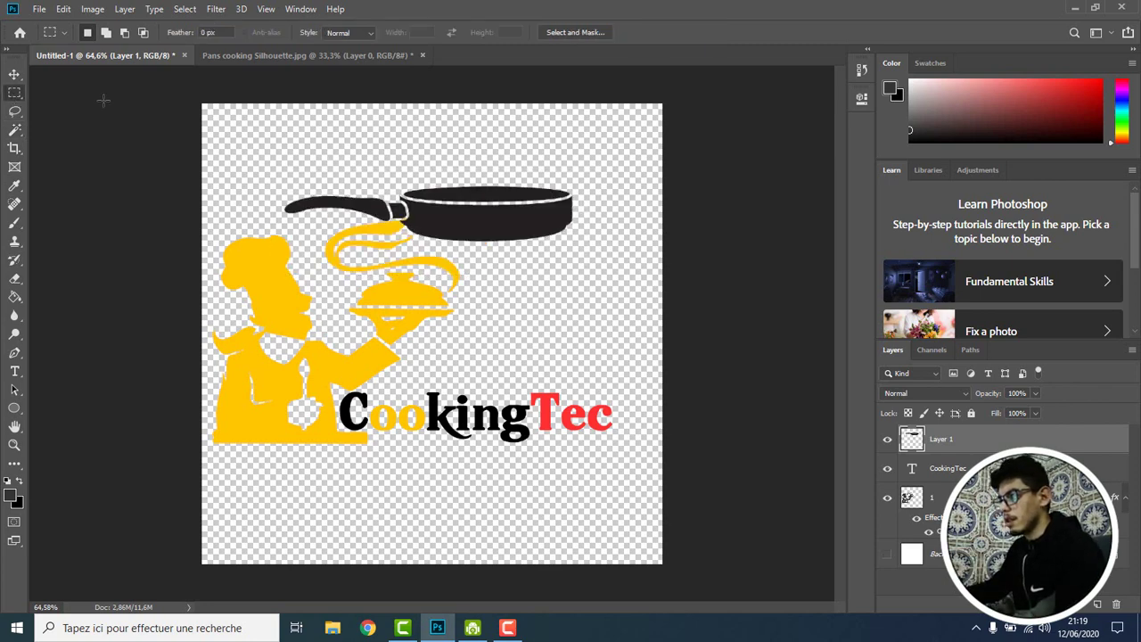
left_click(889, 554)
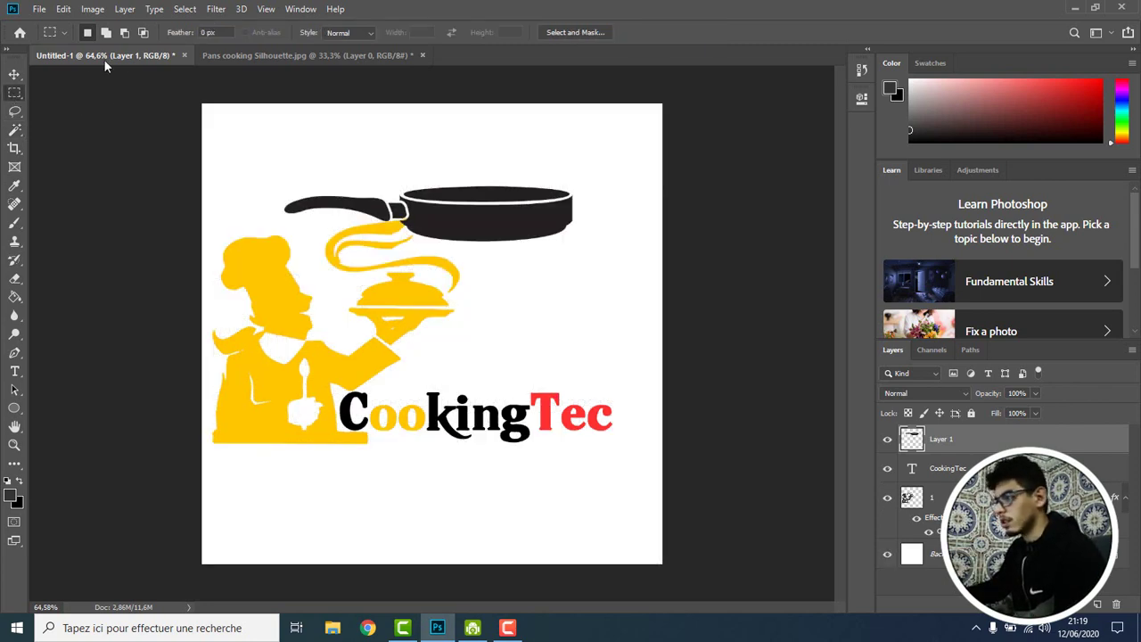
Scale the pan down to about 23% and place it just above Tec
left_click(15, 74)
left_click_drag(499, 223, 530, 300)
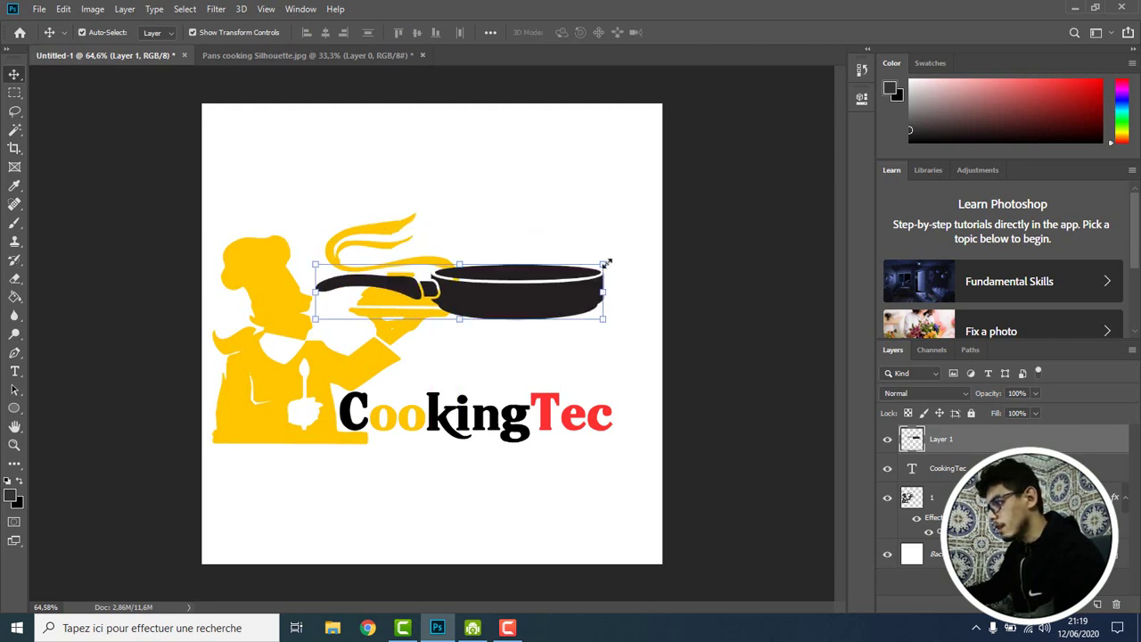
left_click_drag(607, 263, 453, 236)
mouse_move(419, 290)
left_mouse_down()
mouse_move(404, 317)
mouse_move(448, 300)
mouse_move(540, 385)
mouse_move(513, 378)
mouse_move(546, 383)
left_mouse_up()
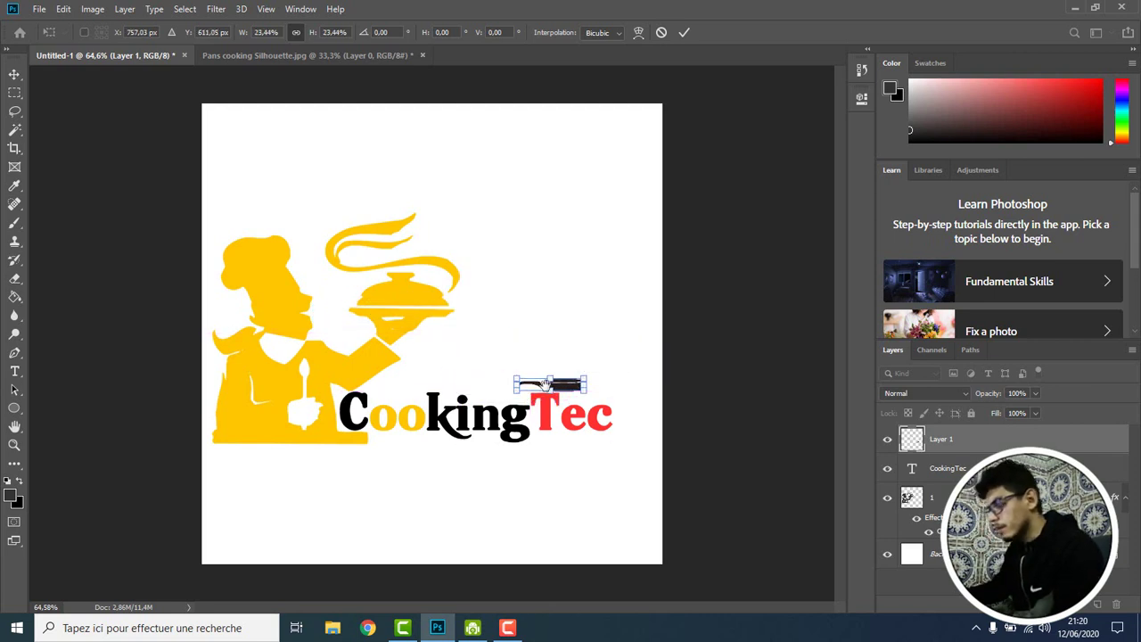
key("Return")
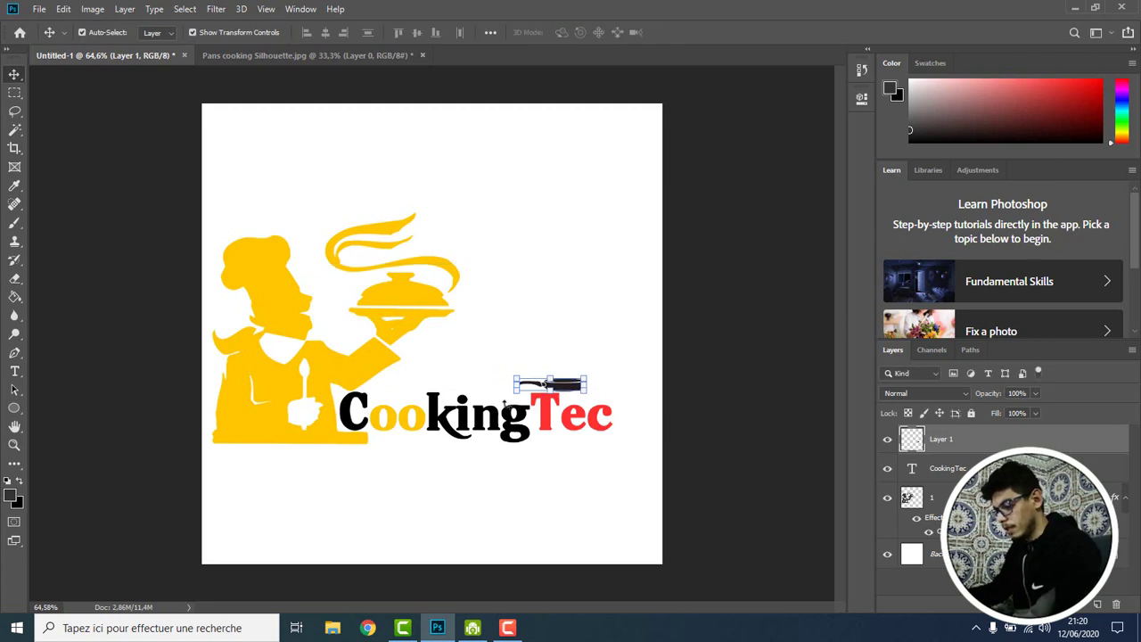
Centre the small pan just above the T of Tec, nudging it down and right
scroll(509, 403, "up", 2)
scroll(509, 403, "up", 3)
left_click_drag(720, 400, 502, 398)
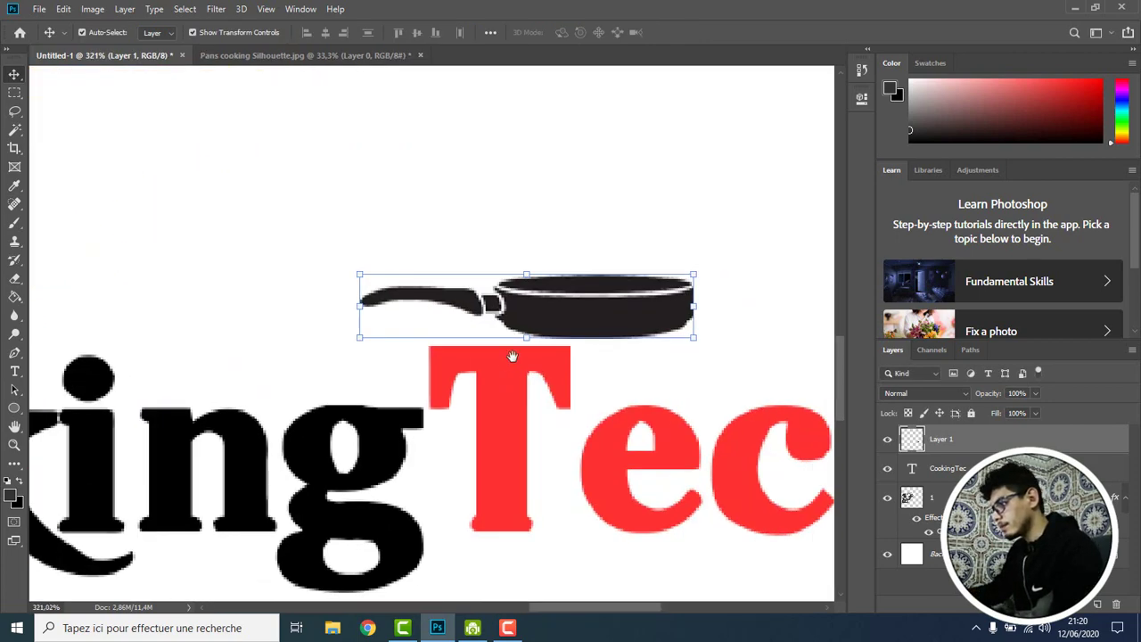
mouse_move(587, 337)
left_mouse_down()
mouse_move(487, 305)
mouse_move(493, 297)
left_mouse_up()
key("Down")
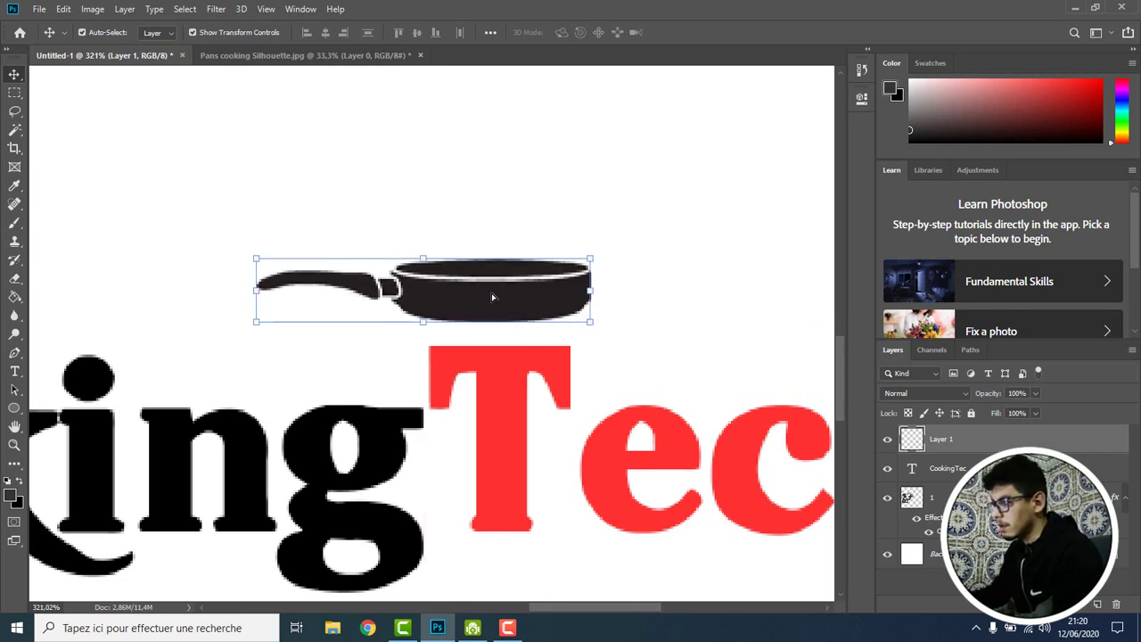
key("Down")
left_click(474, 214)
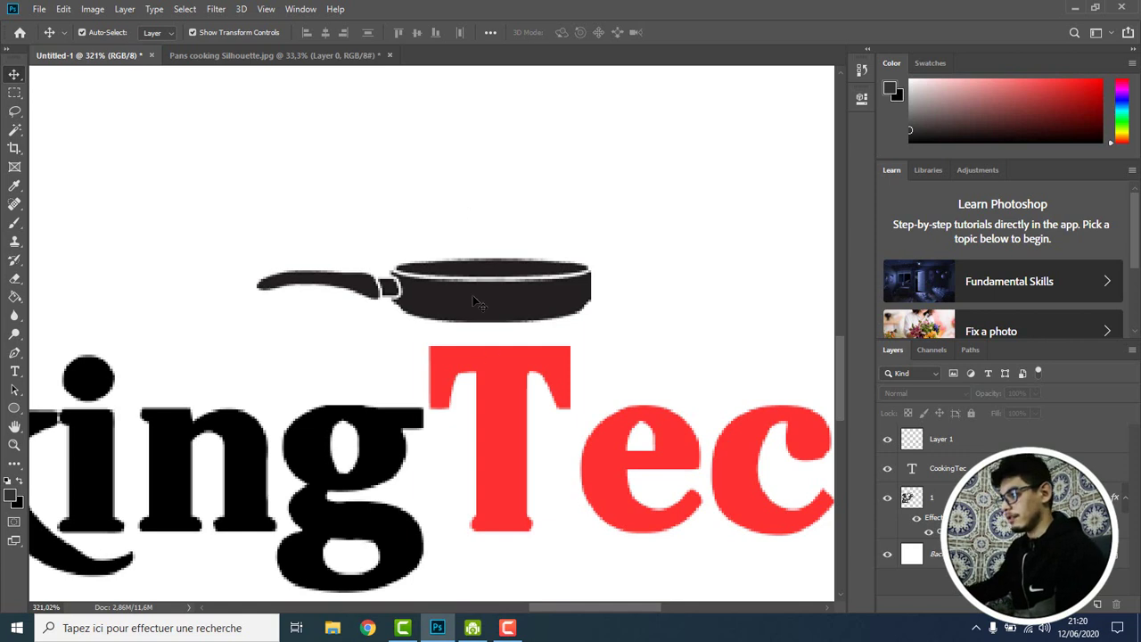
left_click_drag(474, 298, 481, 300)
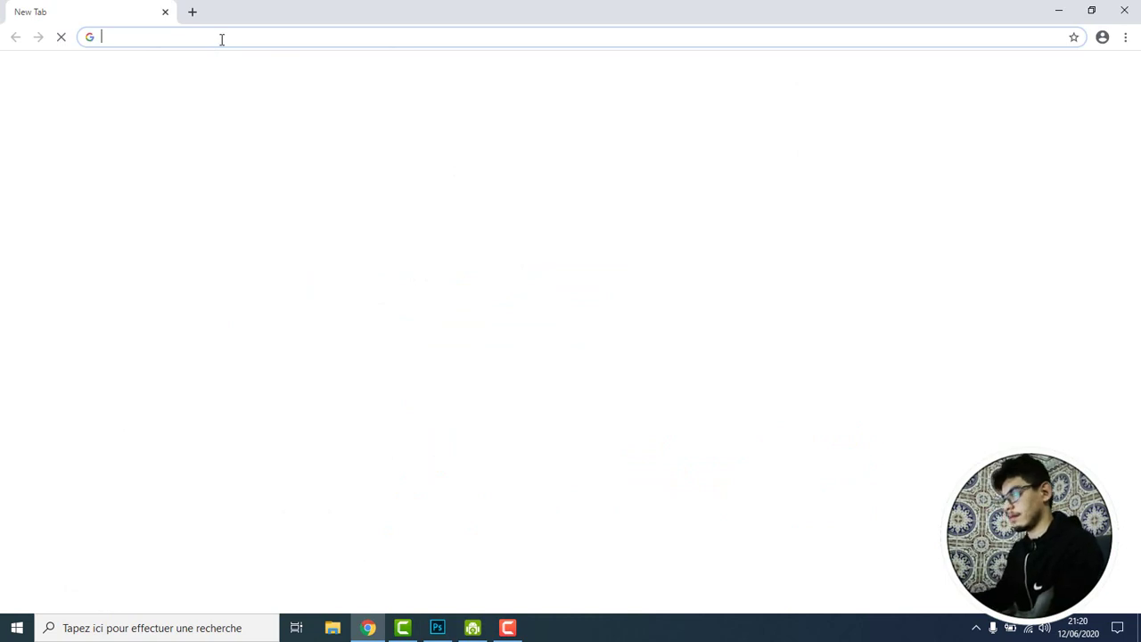
Search Google Images for 'fire icon png'
type("g")
key("Return")
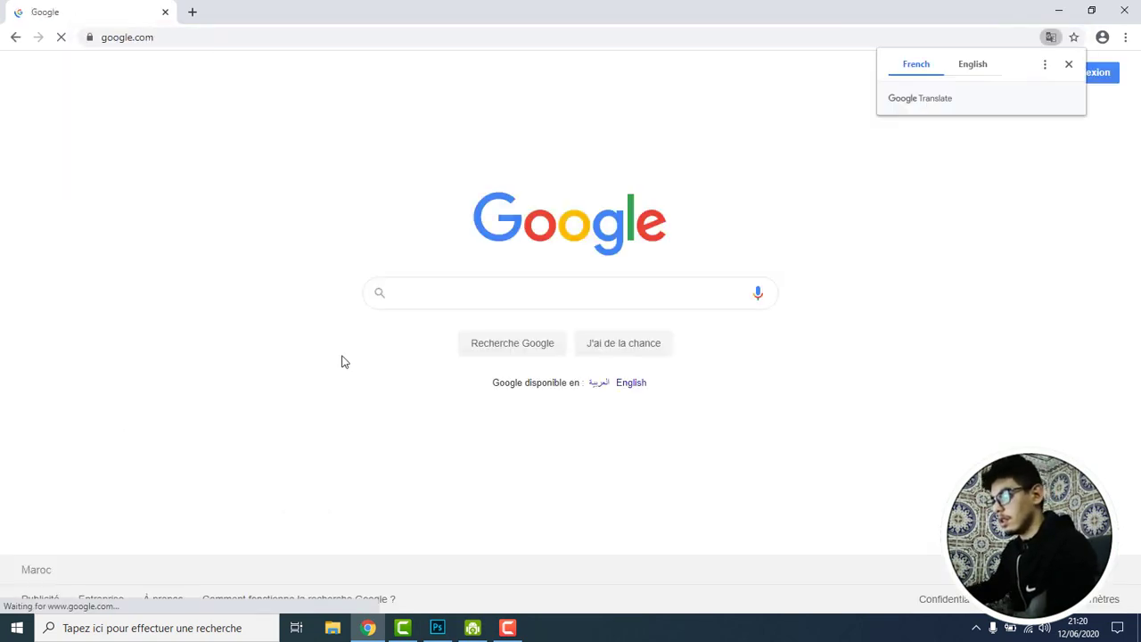
type("fire ")
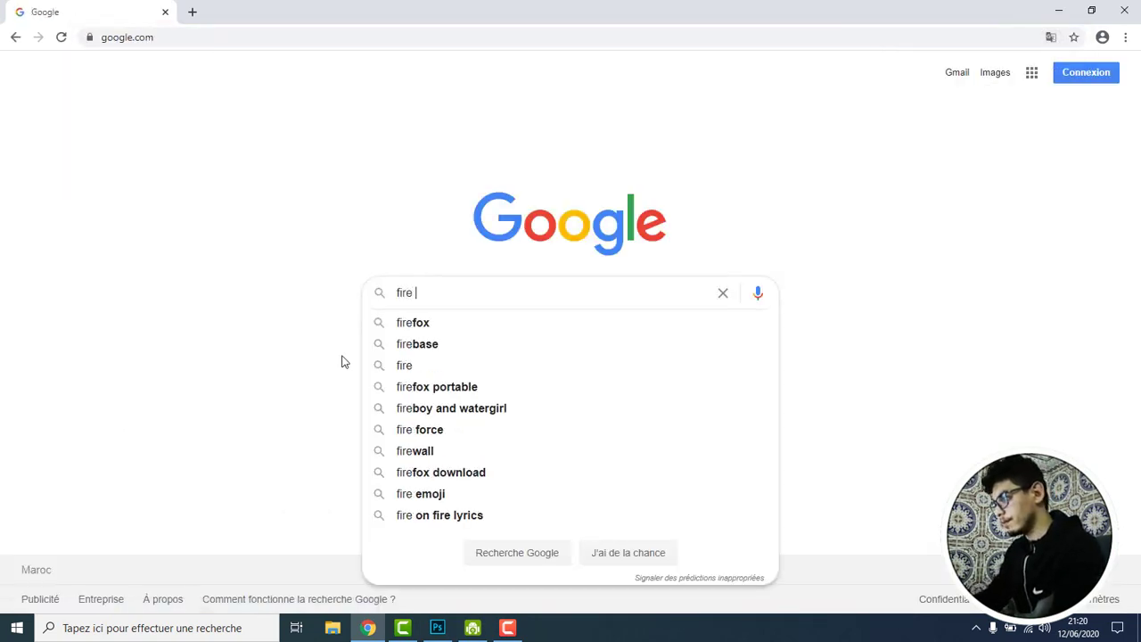
type("icon pn")
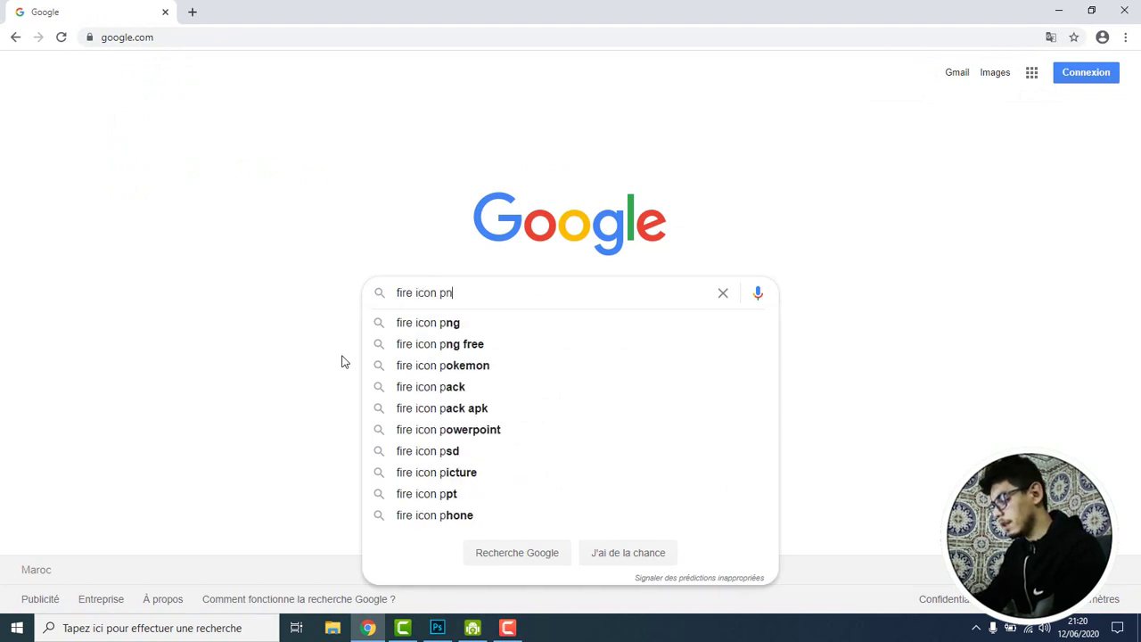
type("g")
key("Return")
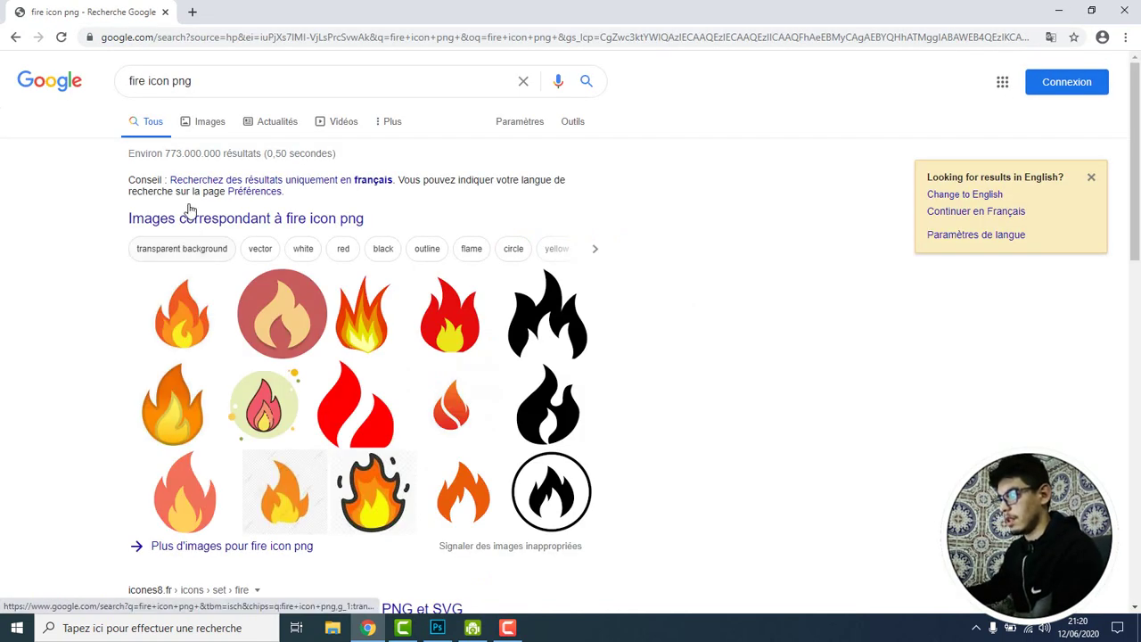
left_click(191, 122)
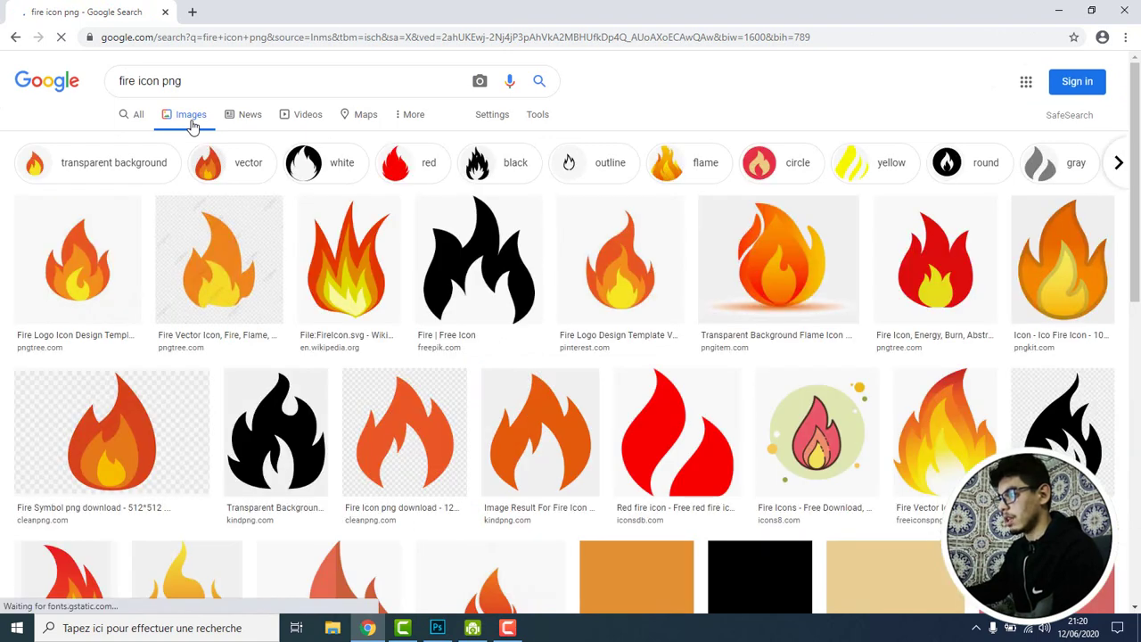
Save the black fire icon preview to the desktop as 91381.png
left_click(513, 282)
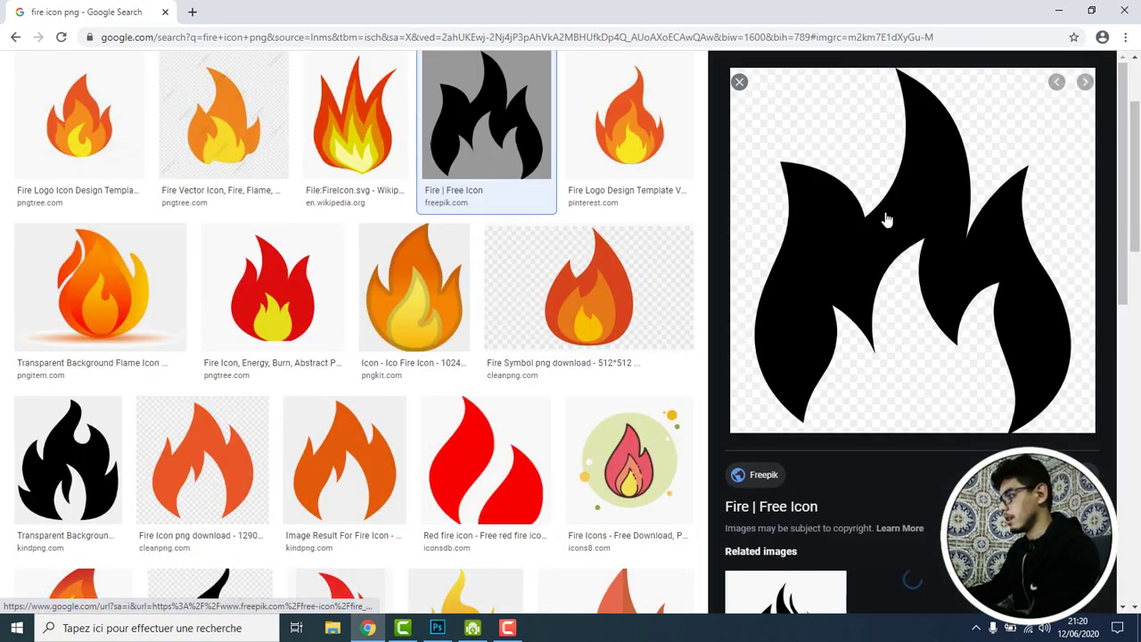
right_click(899, 220)
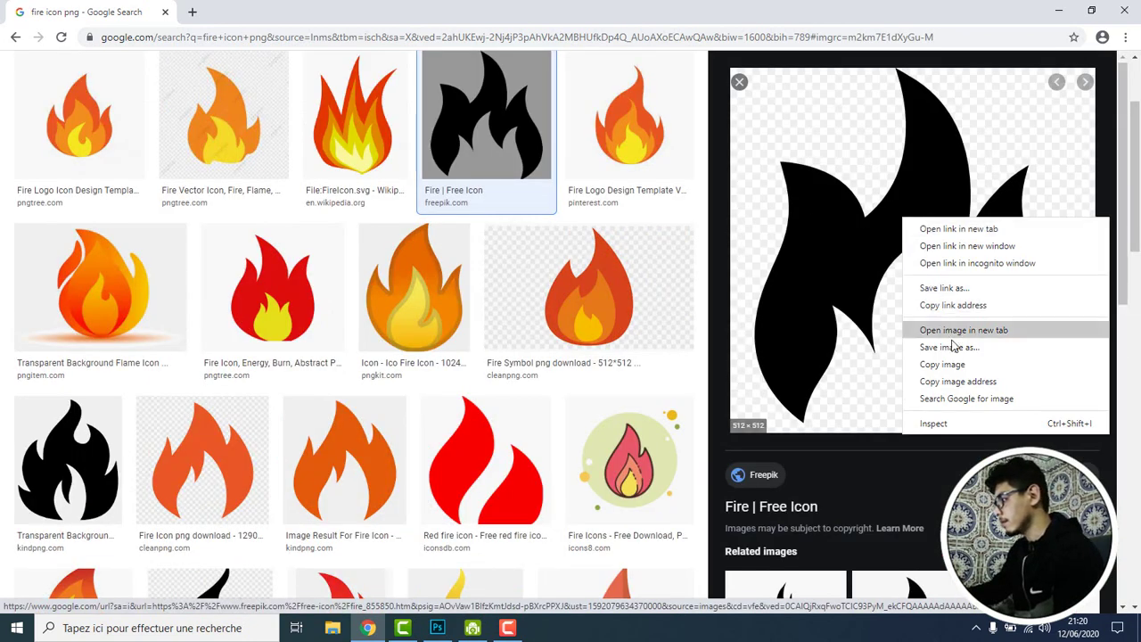
left_click(955, 346)
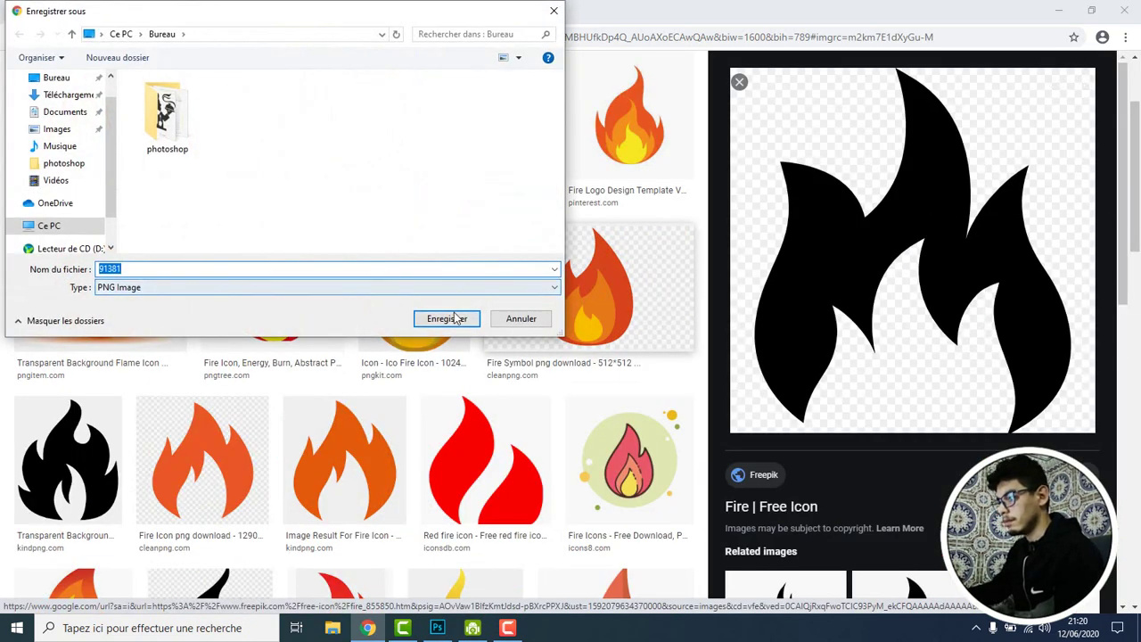
left_click(443, 319)
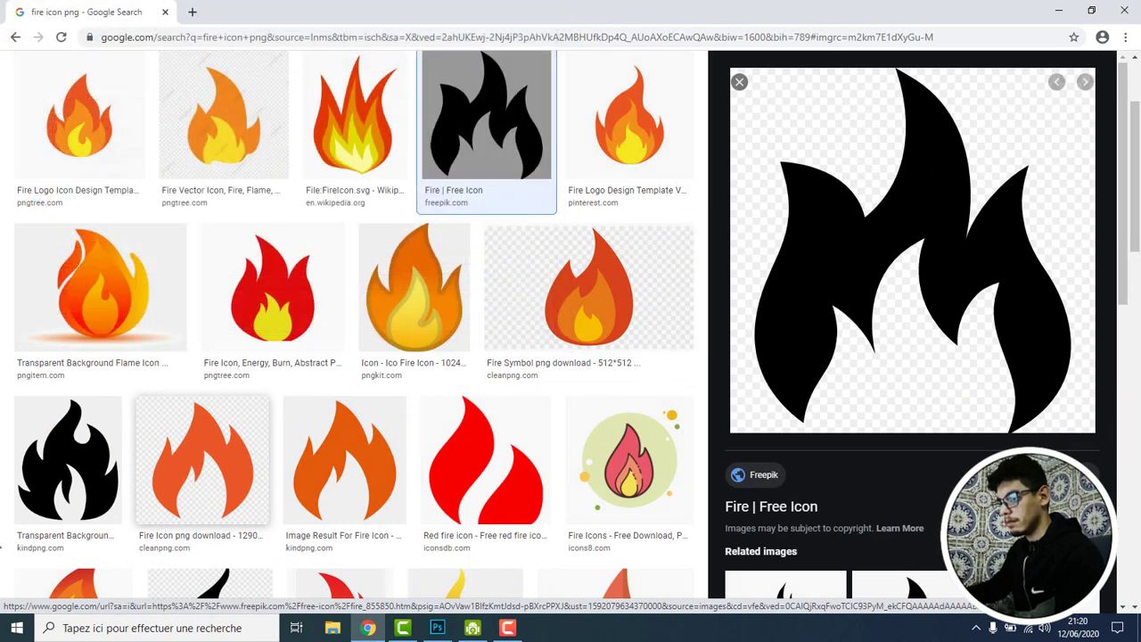
left_click(437, 628)
Place 91381.png on the logo and shrink it to a small flame on the T
left_click_drag(430, 546, 423, 371)
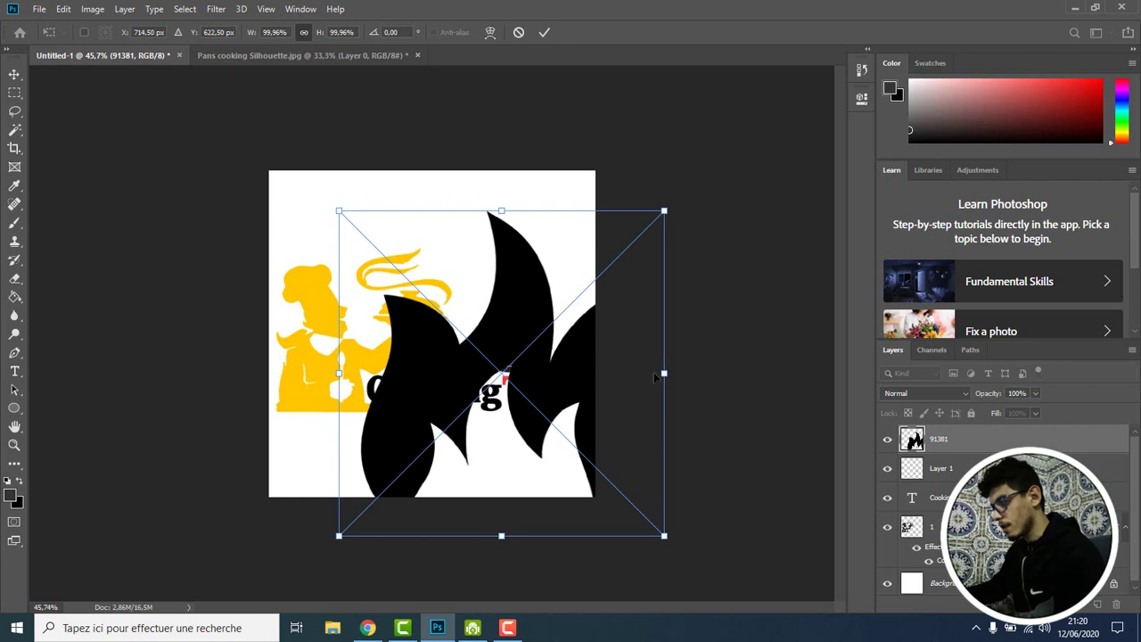
mouse_move(655, 377)
left_mouse_down()
mouse_move(363, 372)
mouse_move(513, 388)
left_mouse_up()
scroll(513, 389, "up", 5)
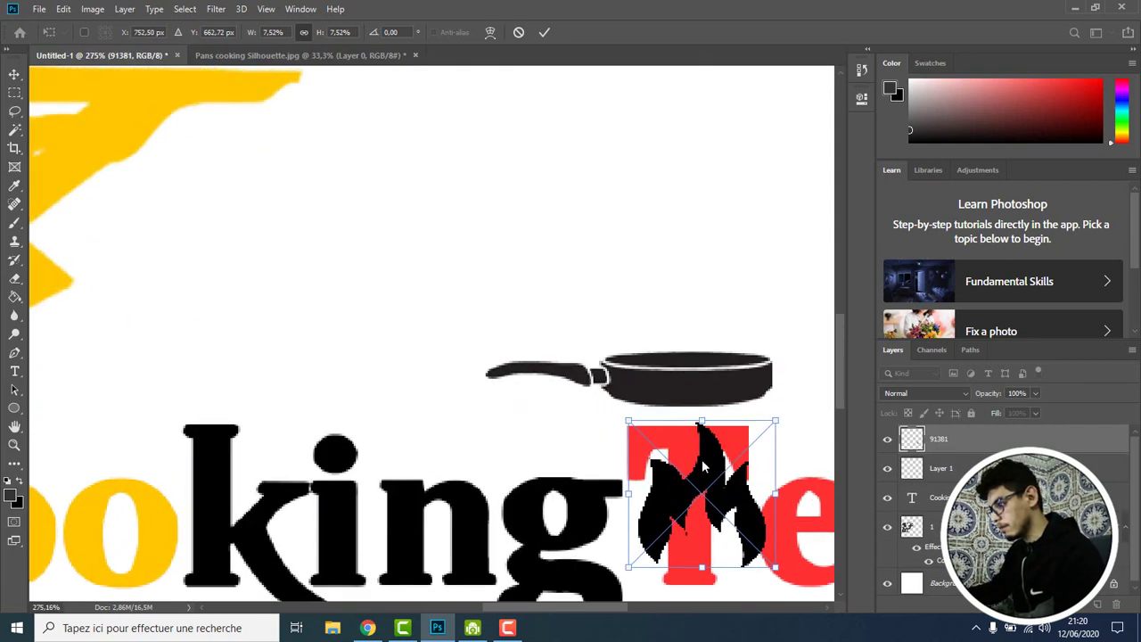
left_click_drag(702, 461, 695, 445)
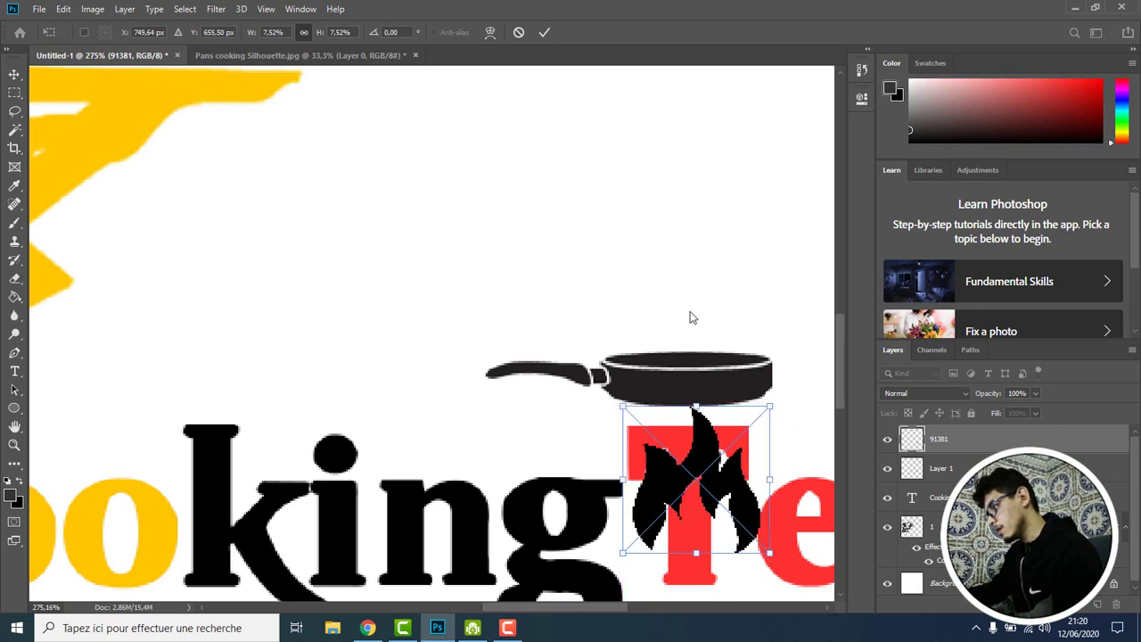
key("Return")
Raise the pan higher and fine-tune the flame's size and position atop the T
left_click_drag(711, 361, 698, 183)
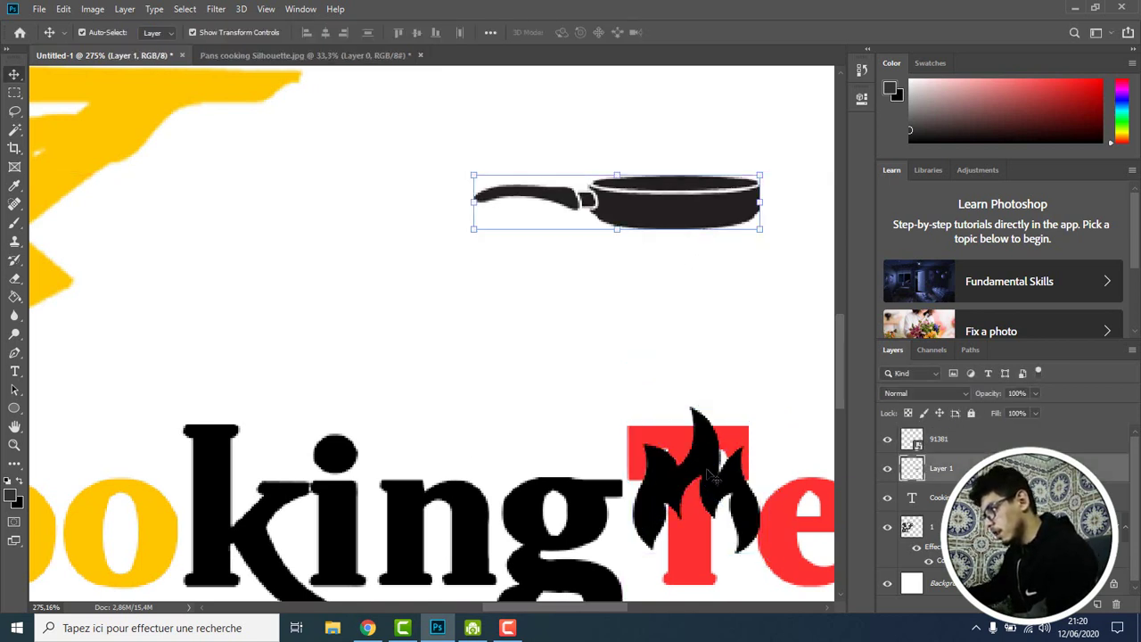
mouse_move(696, 482)
left_mouse_down()
mouse_move(686, 407)
mouse_move(713, 412)
left_mouse_up()
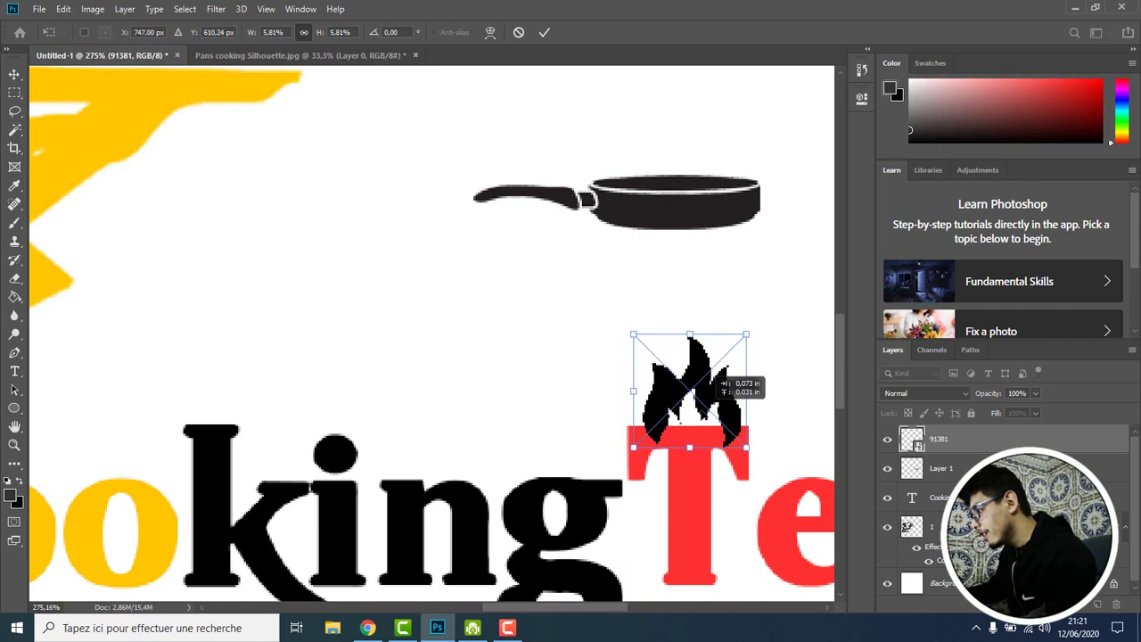
mouse_move(747, 390)
left_mouse_down()
mouse_move(737, 389)
mouse_move(746, 393)
left_mouse_up()
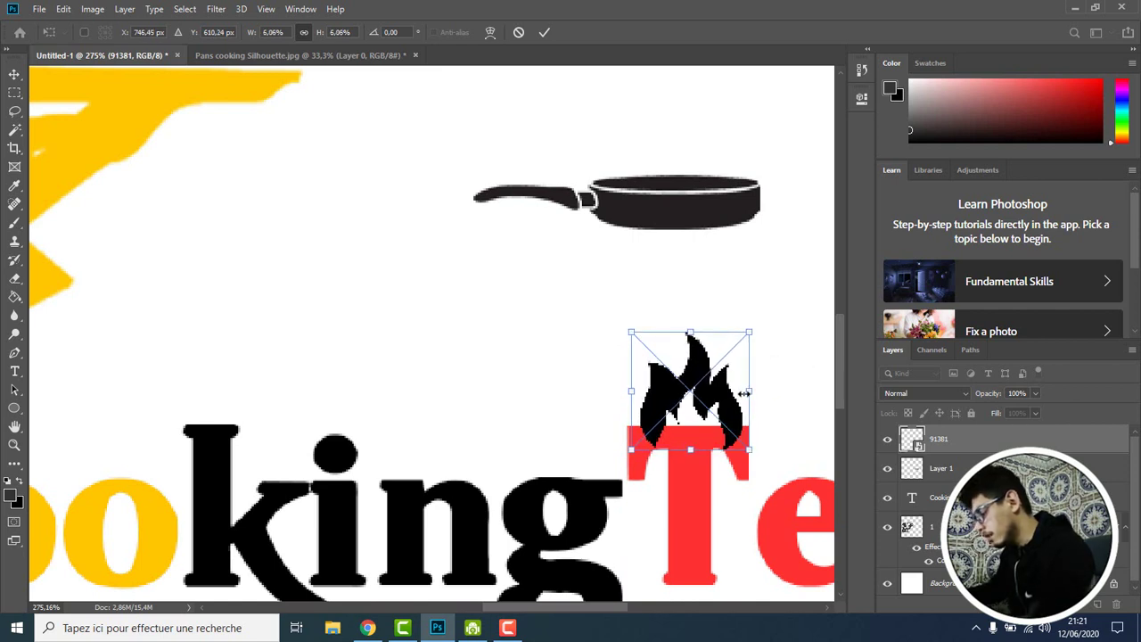
key("Return")
scroll(718, 412, "up", 3)
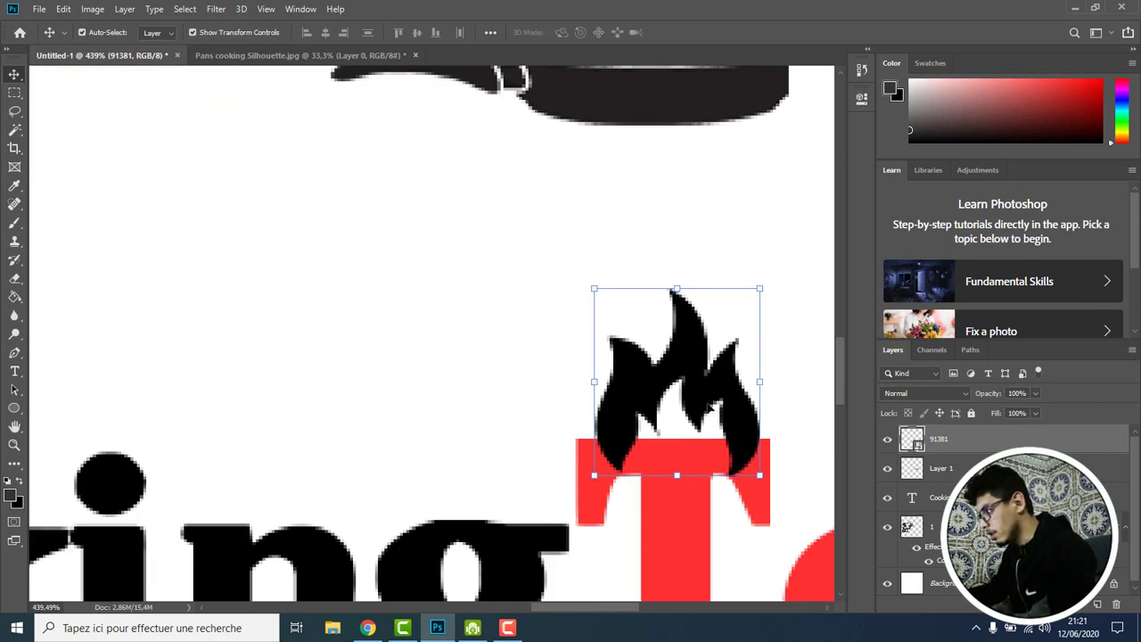
left_click_drag(710, 407, 704, 407)
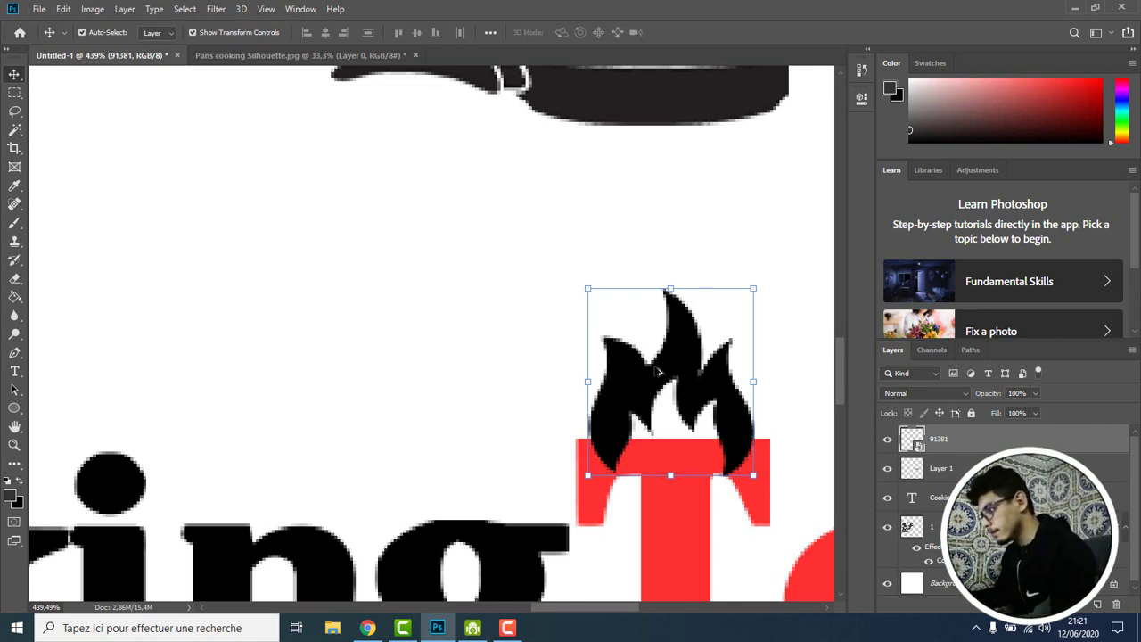
scroll(660, 371, "up", 1)
left_click_drag(689, 384, 689, 377)
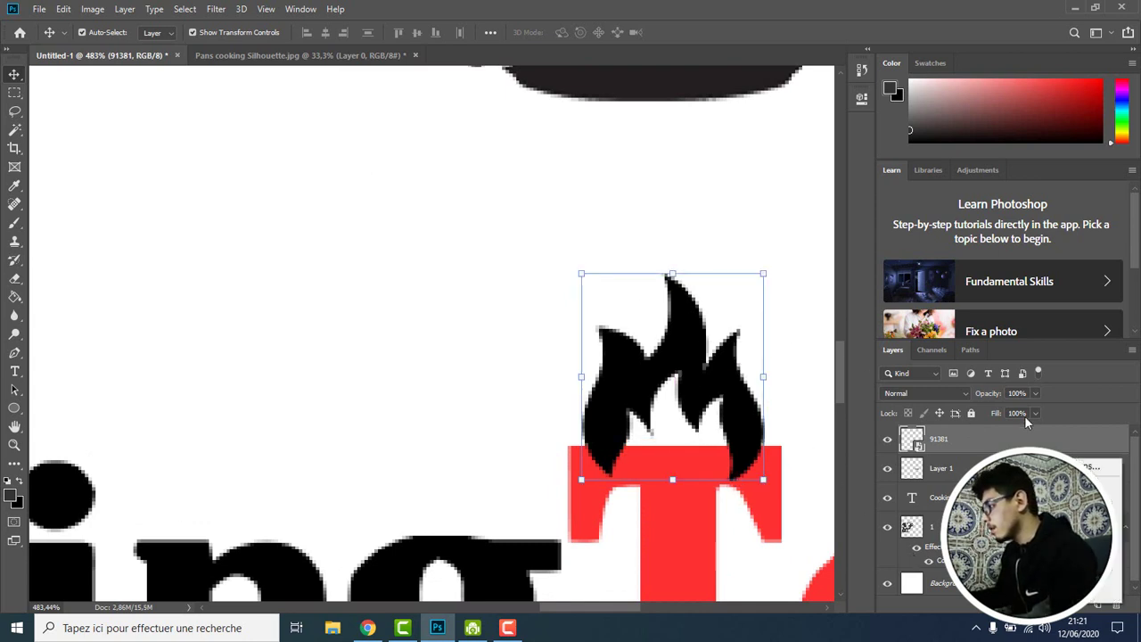
Open and cancel the flame's layer style, then reselect flame layer 91381
double_click(1053, 439)
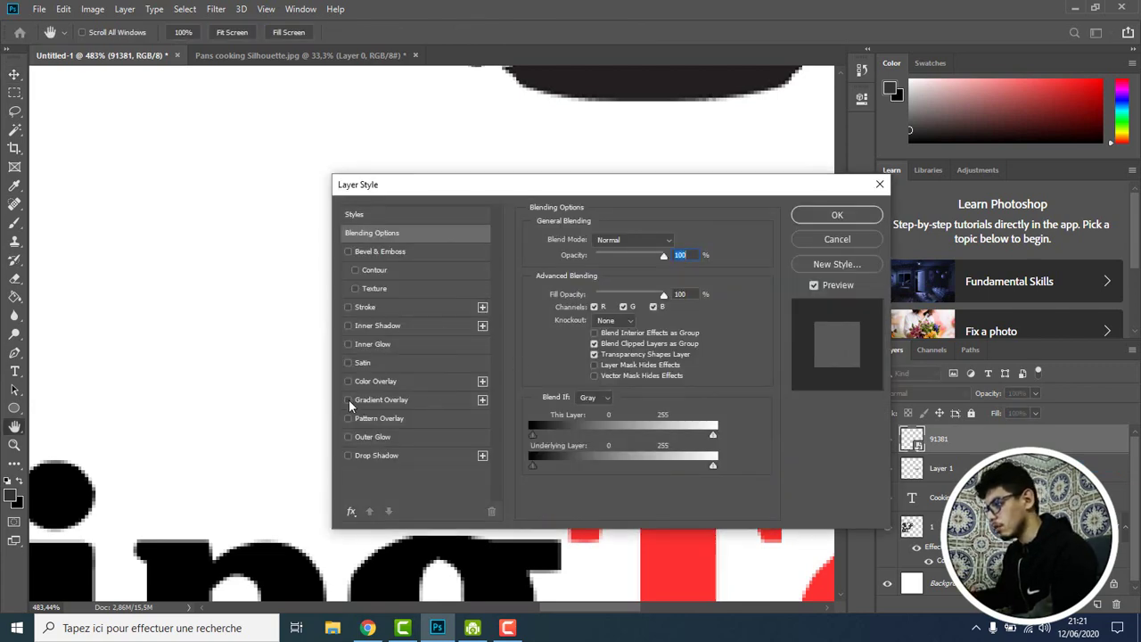
left_click(808, 241)
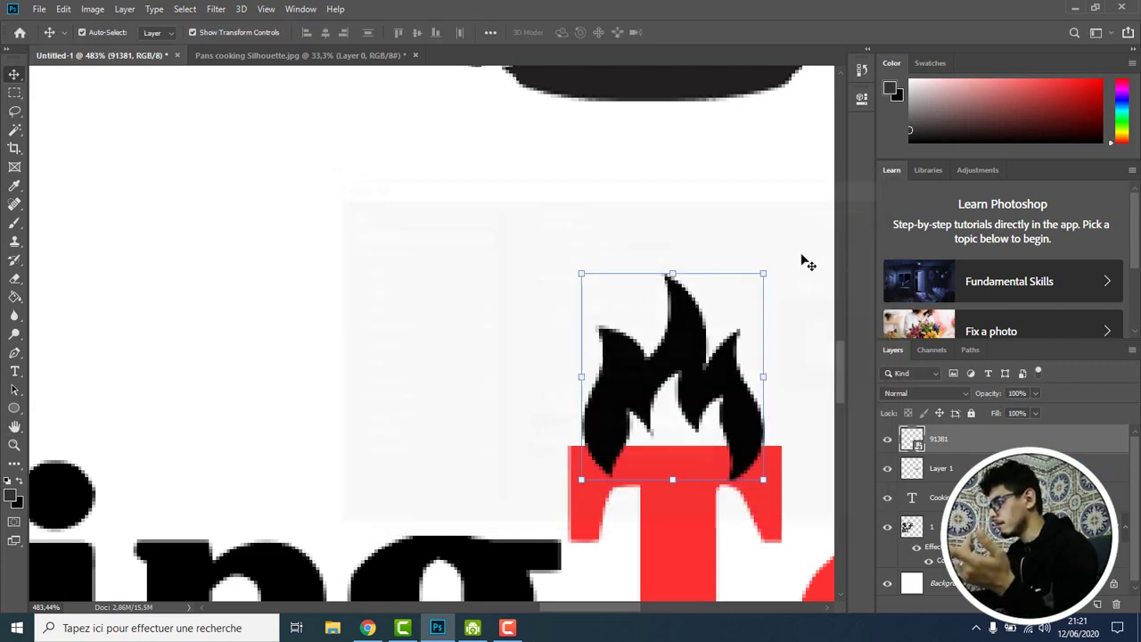
left_click(688, 504)
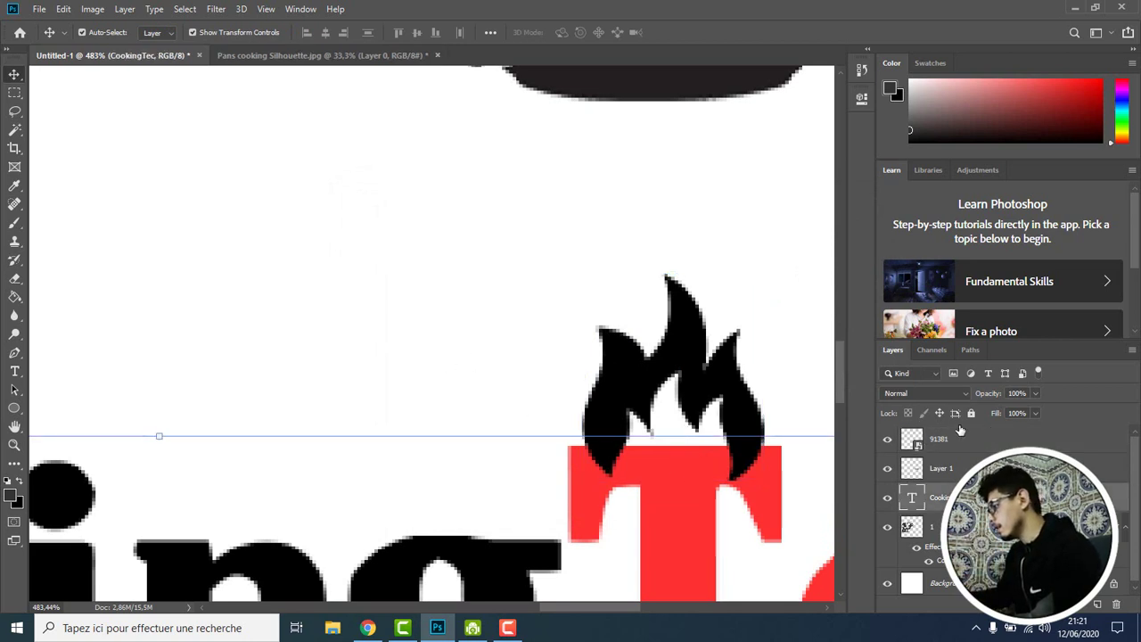
left_click(627, 379)
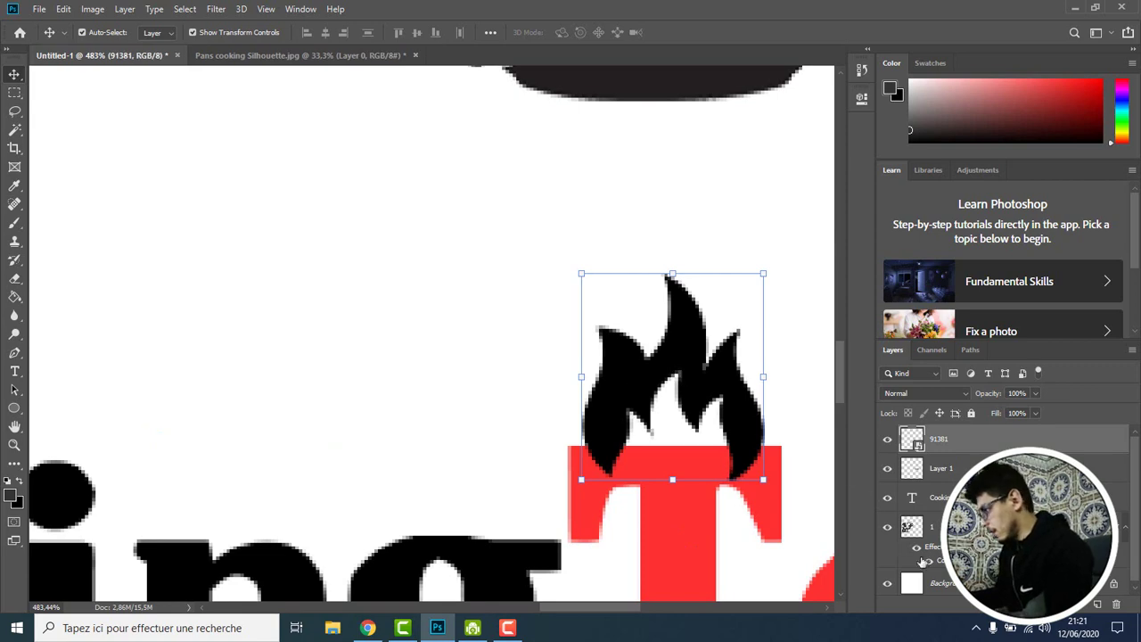
Give the flame a Color Overlay sampled from the red T (fd3131)
right_click(981, 442)
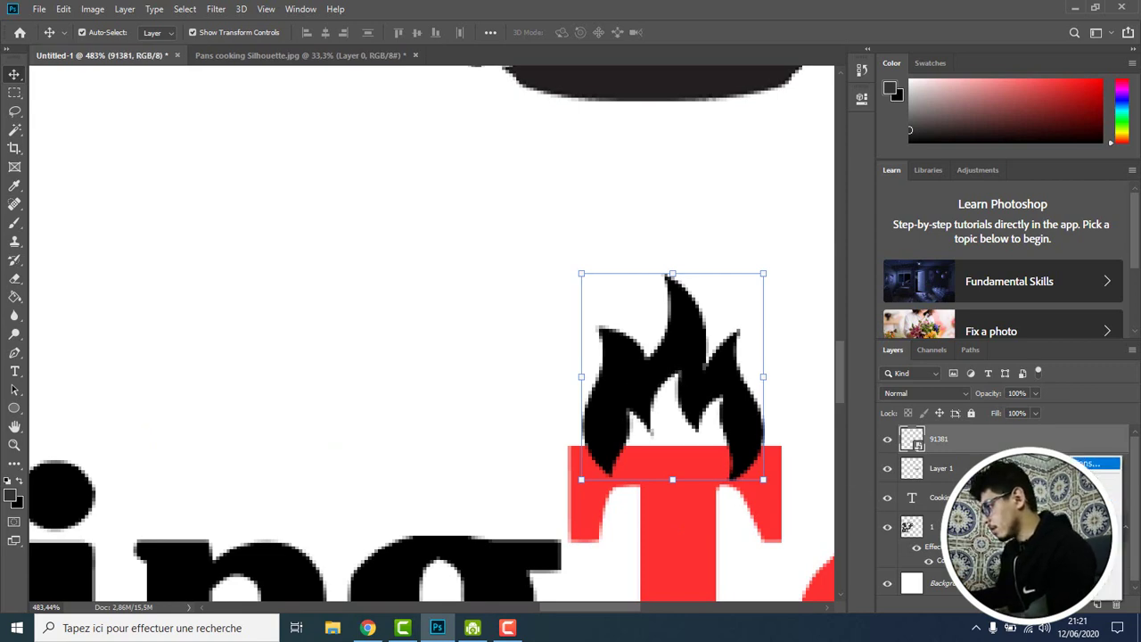
left_click(1093, 463)
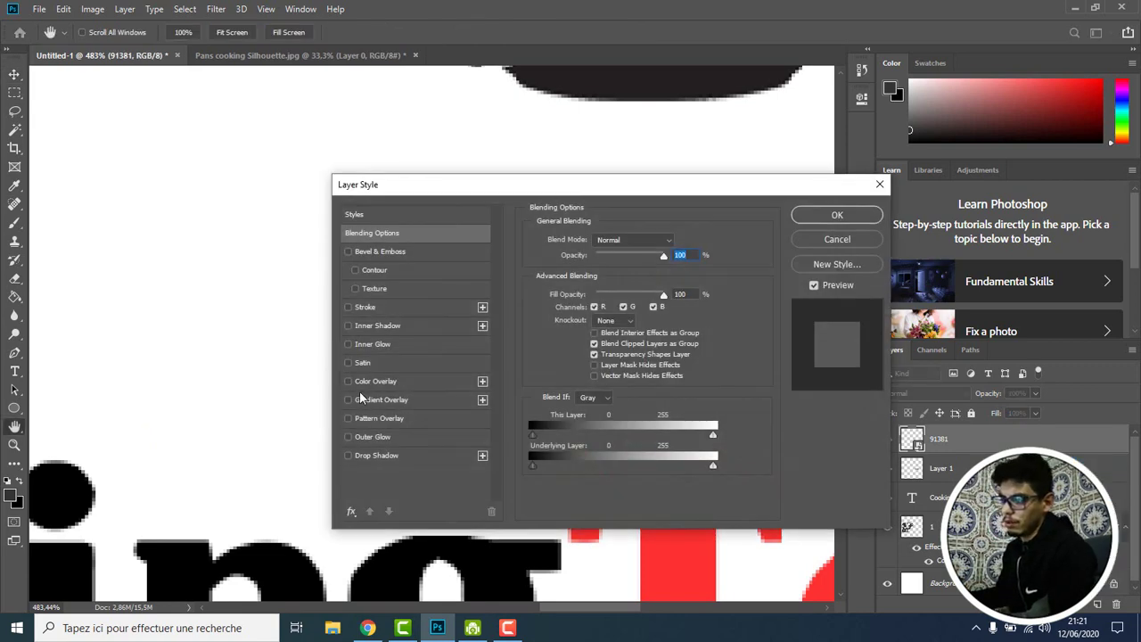
left_click(349, 382)
left_click(375, 381)
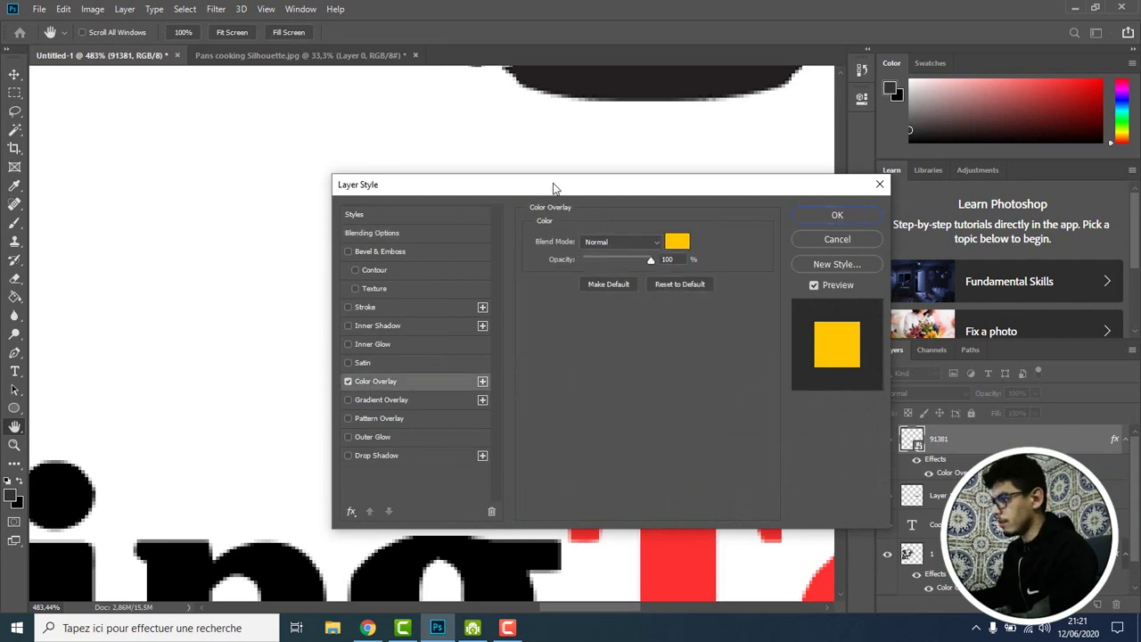
left_click_drag(553, 187, 205, 89)
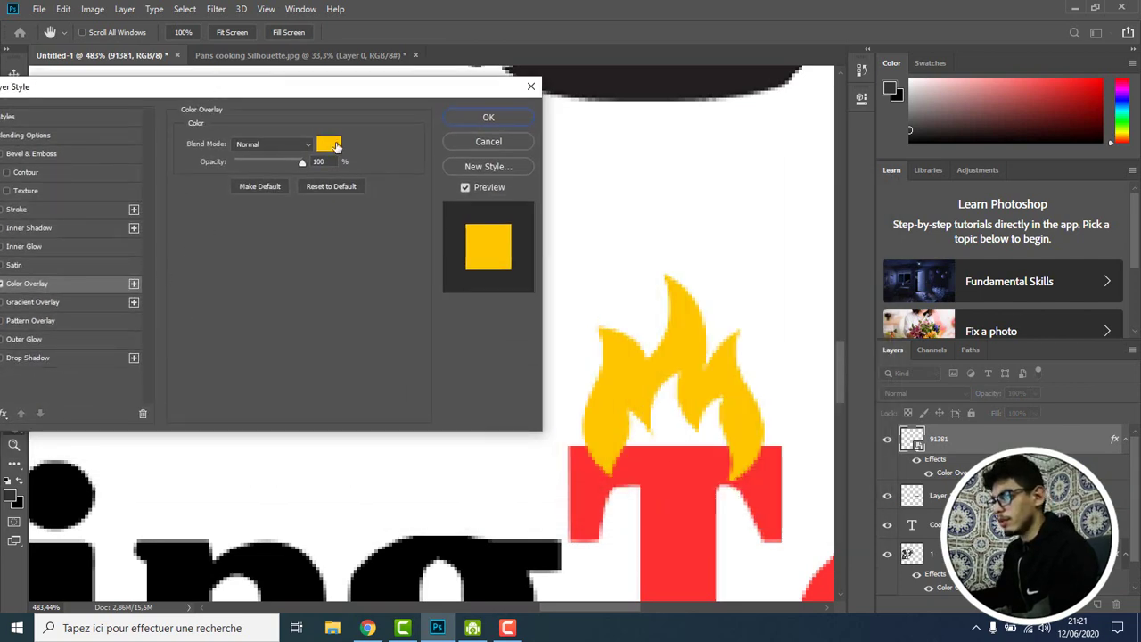
left_click(336, 146)
left_click(673, 474)
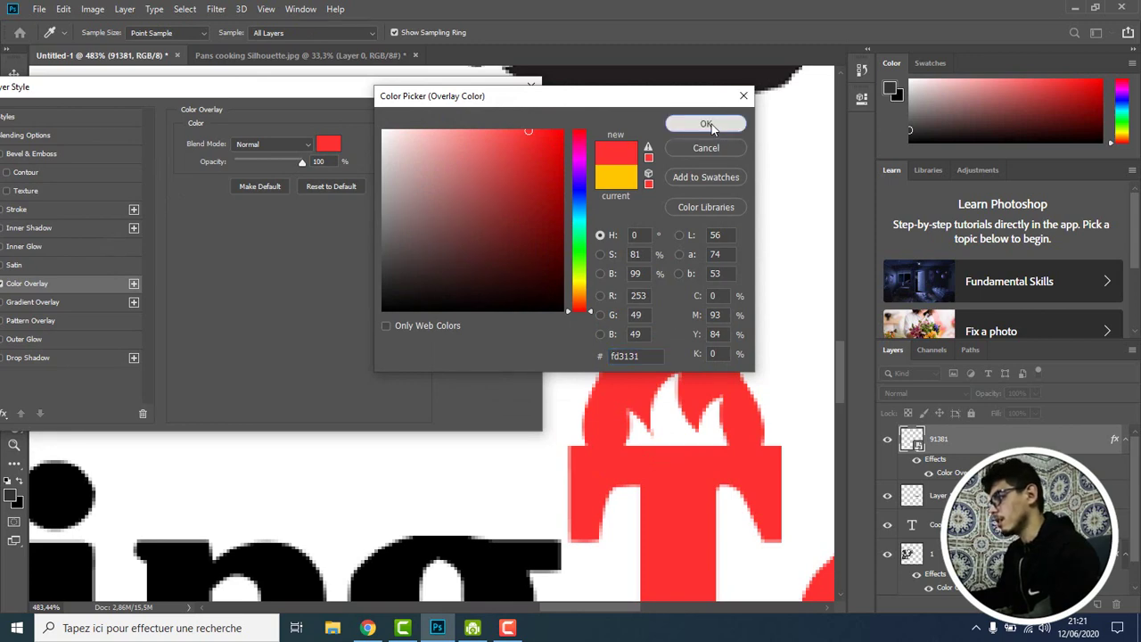
left_click(705, 123)
left_click(499, 120)
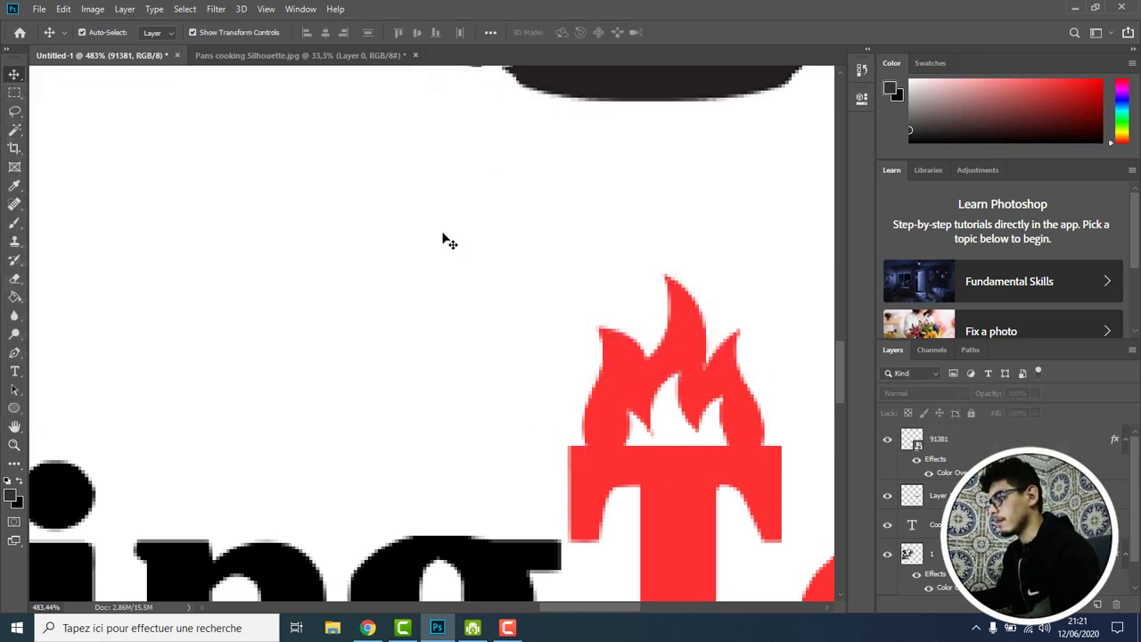
Lower the flame onto the T and drop the pan to sit just above it
key("ctrl+0")
scroll(473, 272, "down", 1, "alt")
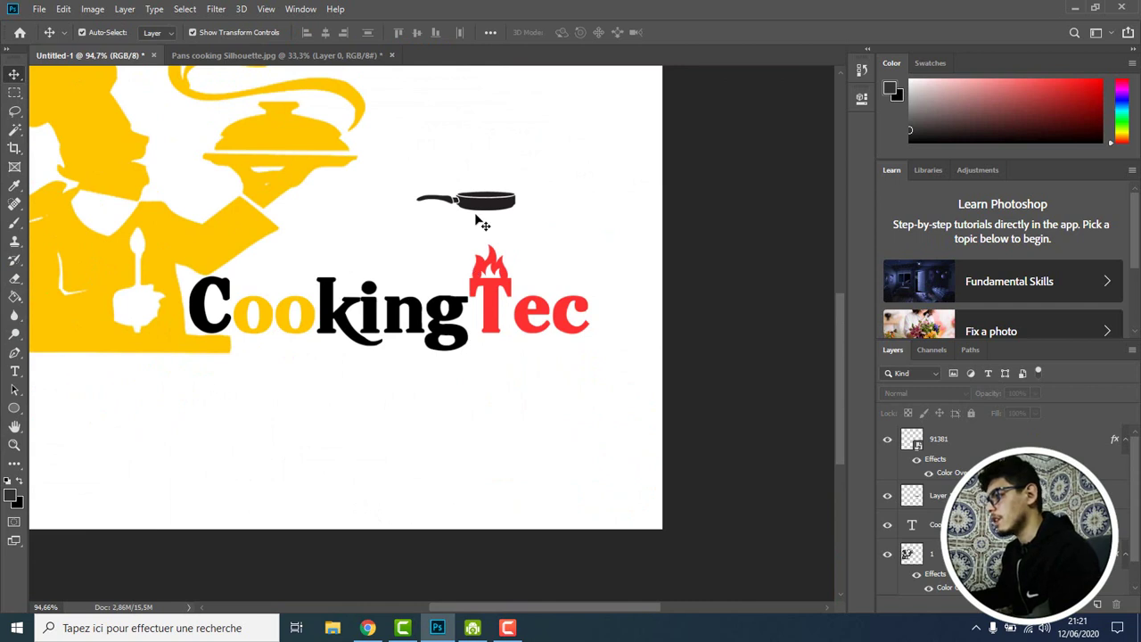
scroll(488, 222, "up", 3, "alt")
scroll(489, 221, "up", 3, "alt")
left_click_drag(491, 202, 497, 252)
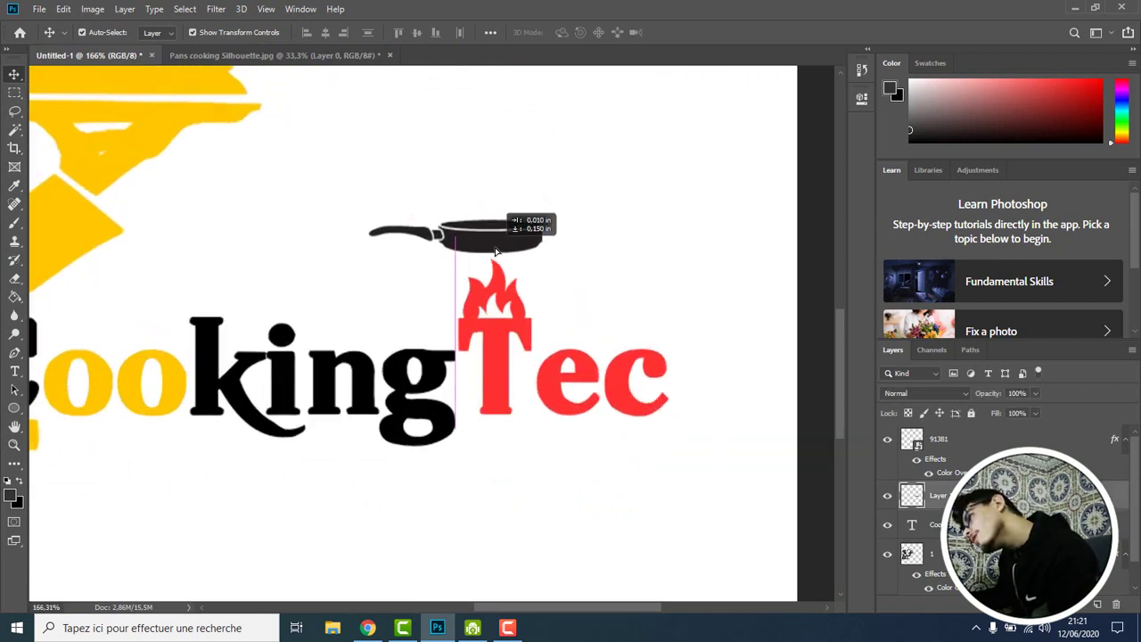
left_click_drag(497, 286, 502, 300)
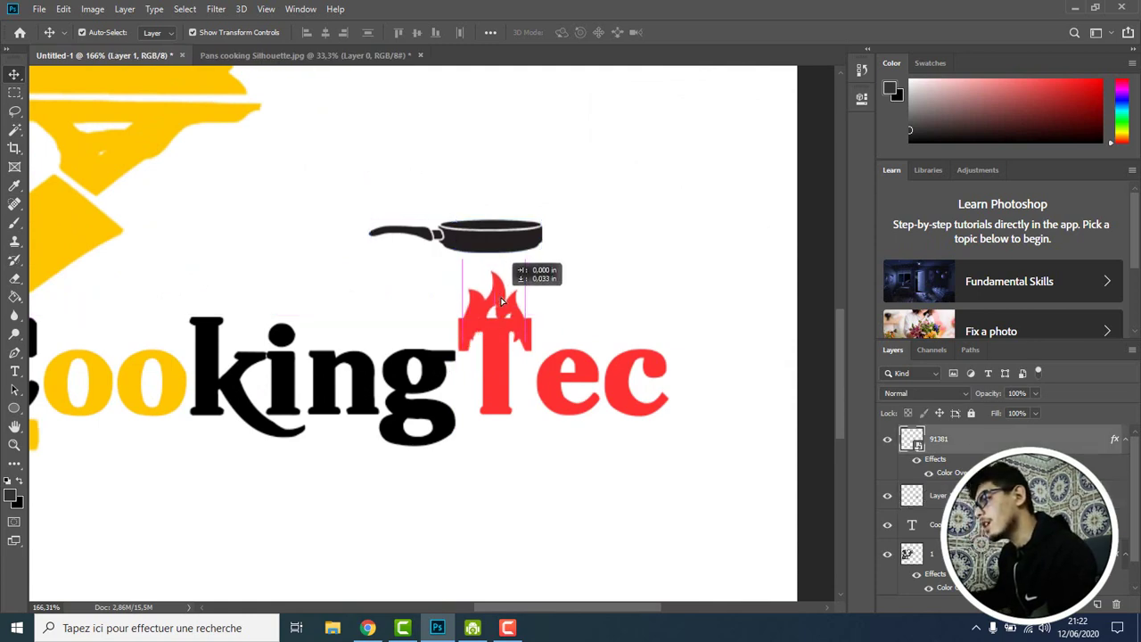
scroll(504, 308, "up", 2)
scroll(503, 308, "up", 2)
left_click_drag(492, 146, 491, 182)
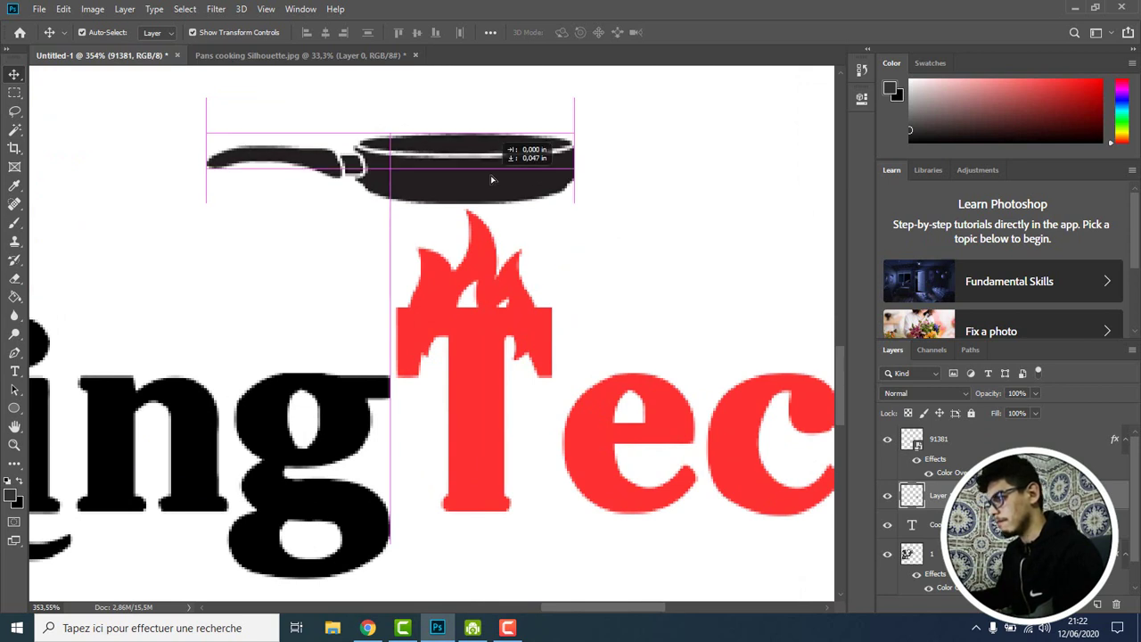
Rasterize the flame smart object layer 91381 with the Eraser, then return to Move
left_click(280, 280)
left_click(16, 280)
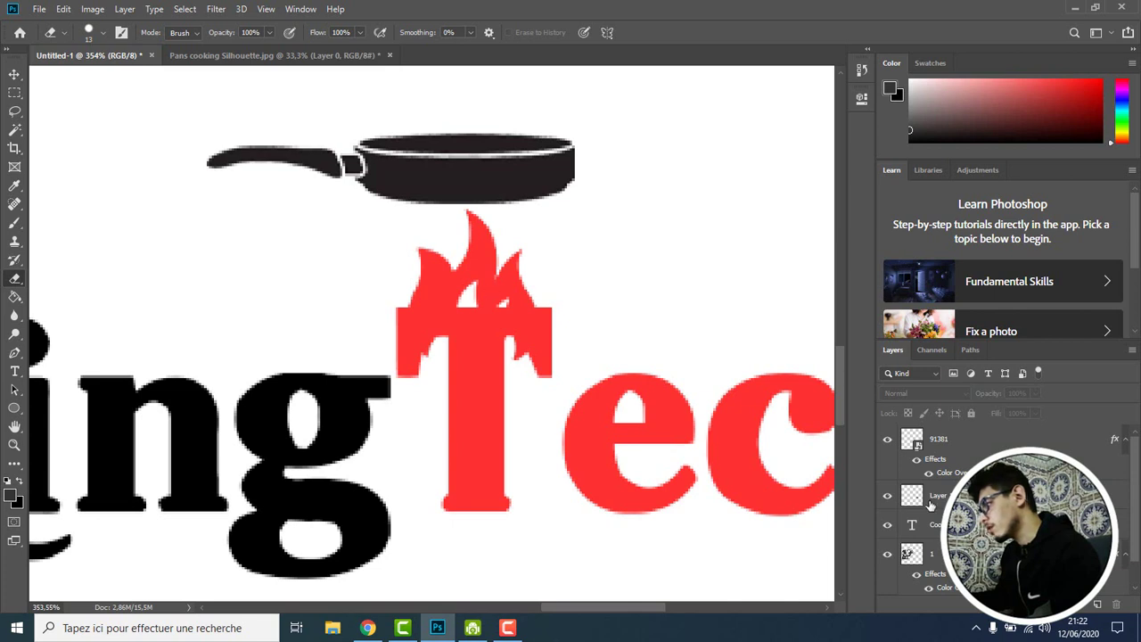
left_click(930, 502)
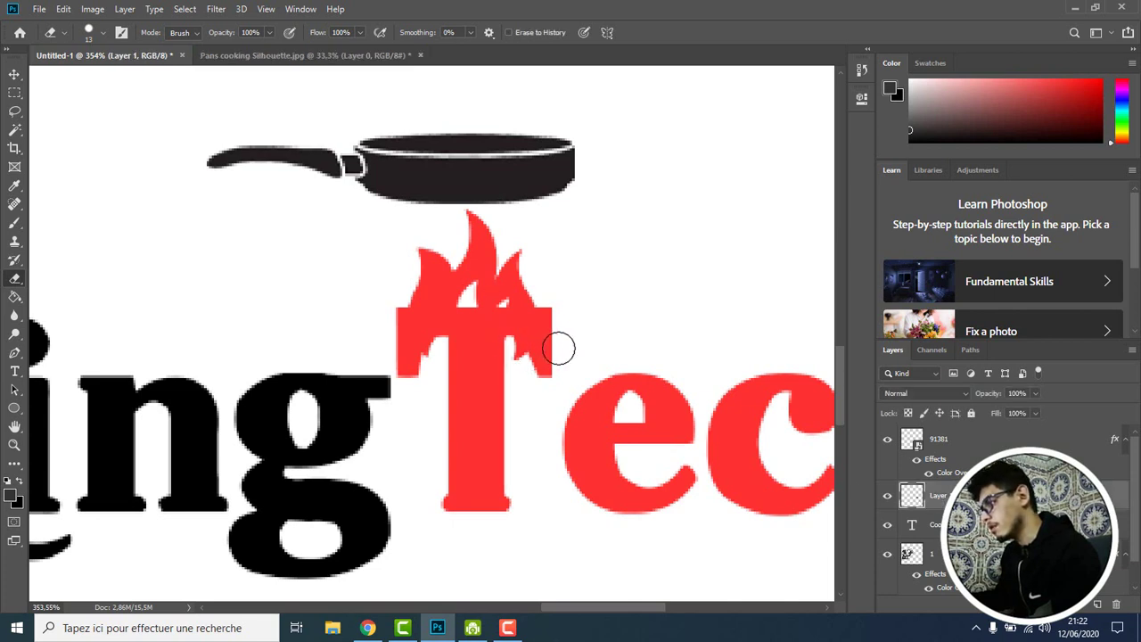
scroll(939, 493, "down", 1)
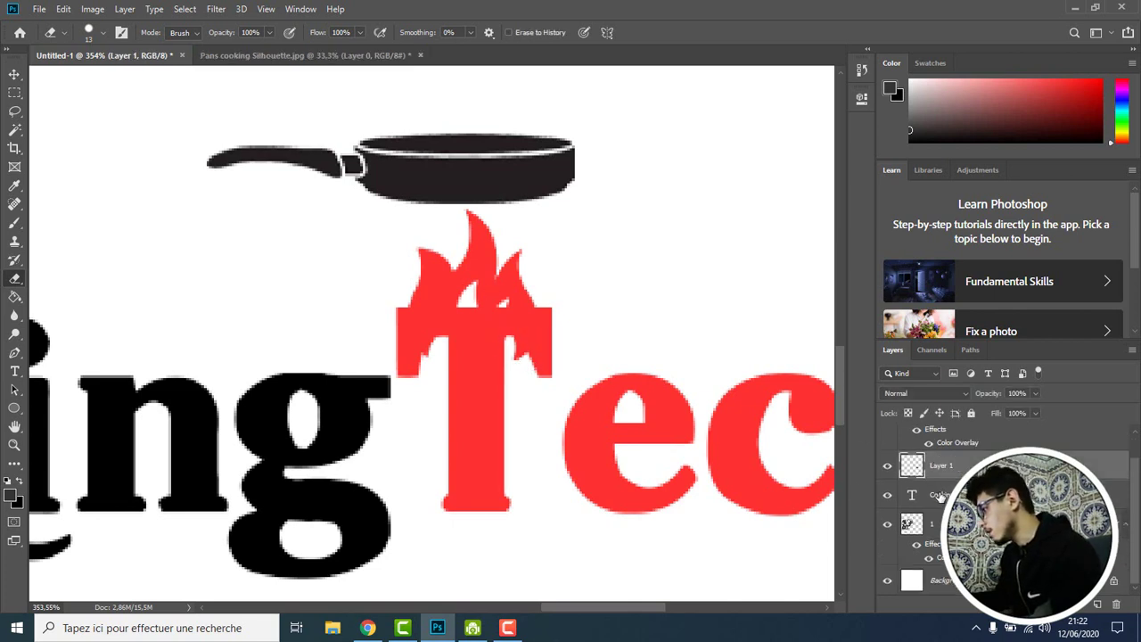
scroll(941, 497, "up", 1)
left_click(887, 439)
left_click(888, 439)
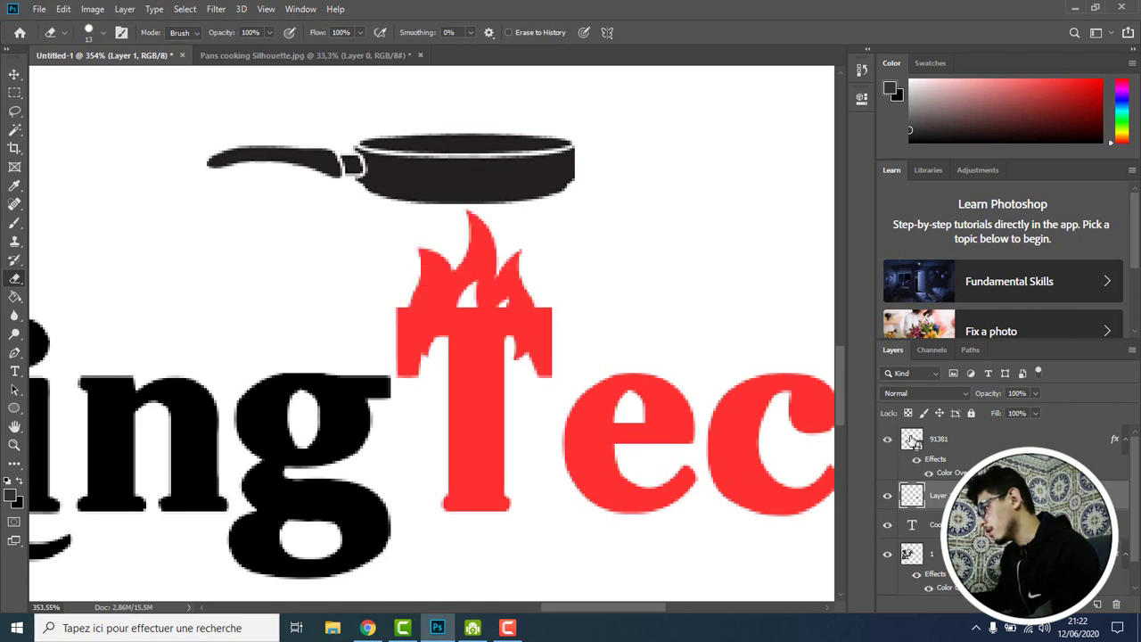
left_click(939, 438)
left_click(392, 286)
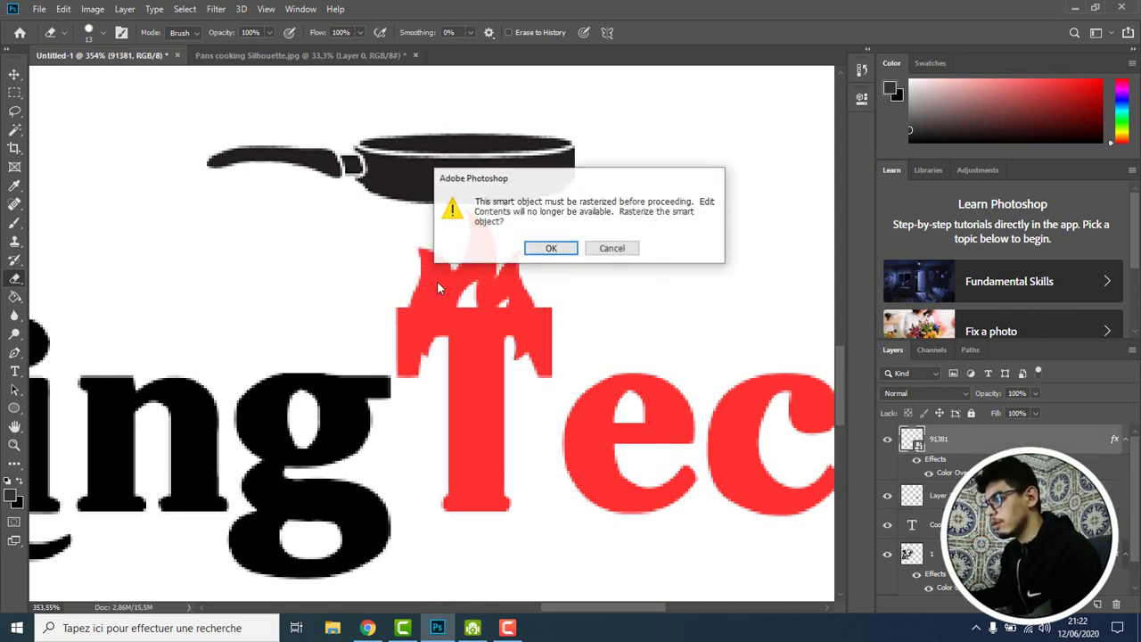
left_click(552, 247)
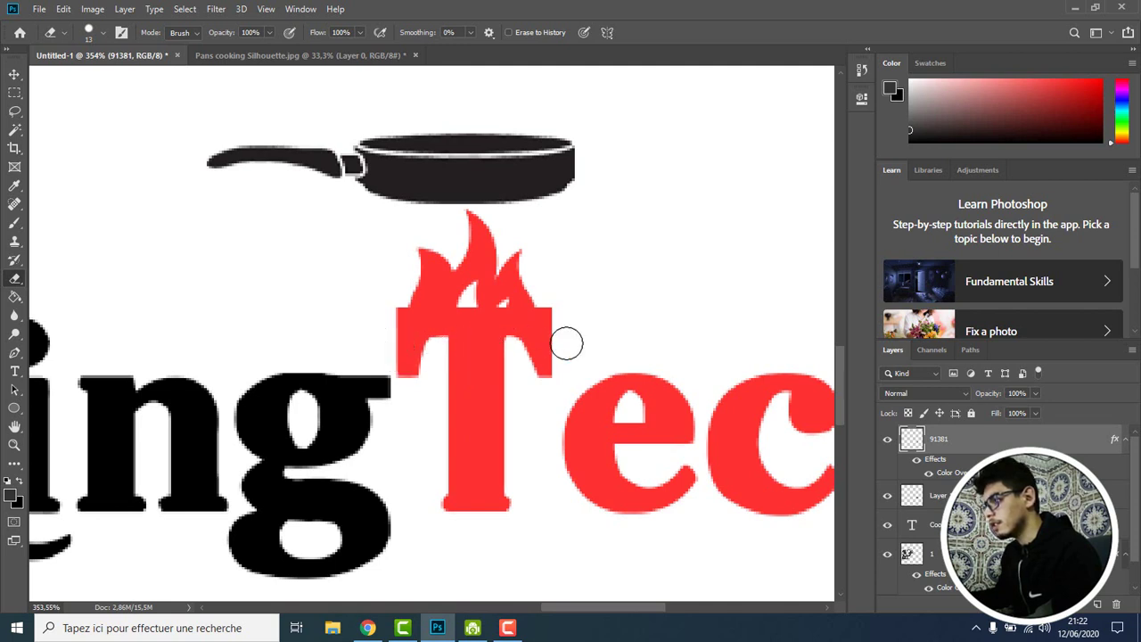
left_click(14, 74)
left_click(134, 158)
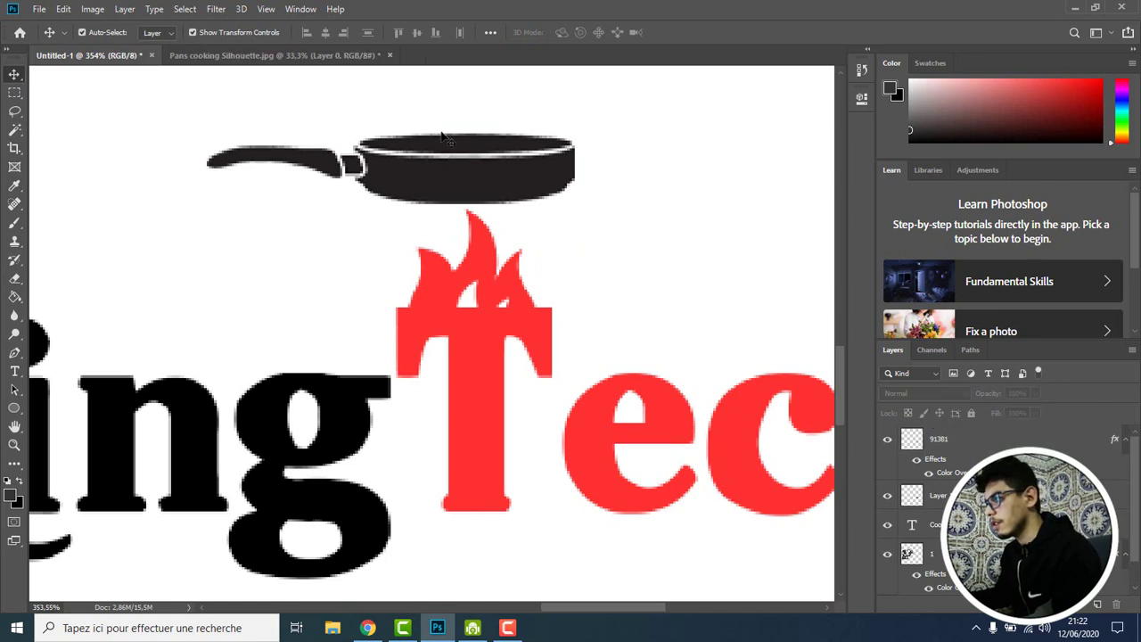
Shift the frying pan slightly to the right
left_click_drag(443, 137, 474, 163)
scroll(359, 214, "down", 5)
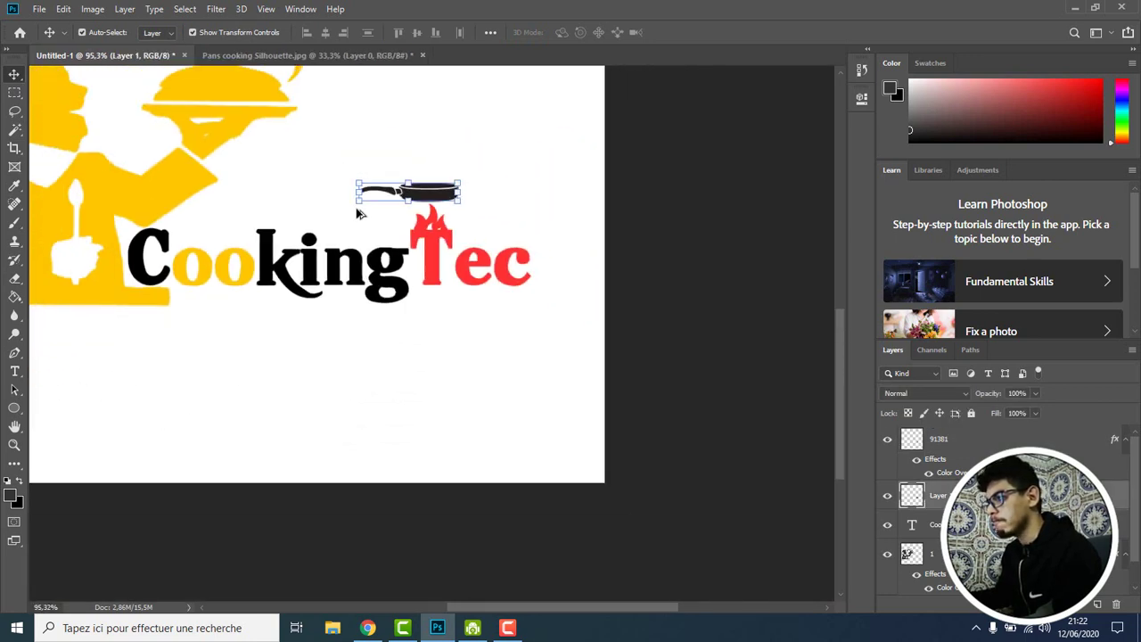
scroll(389, 232, "up", 1)
left_click_drag(638, 459, 643, 458)
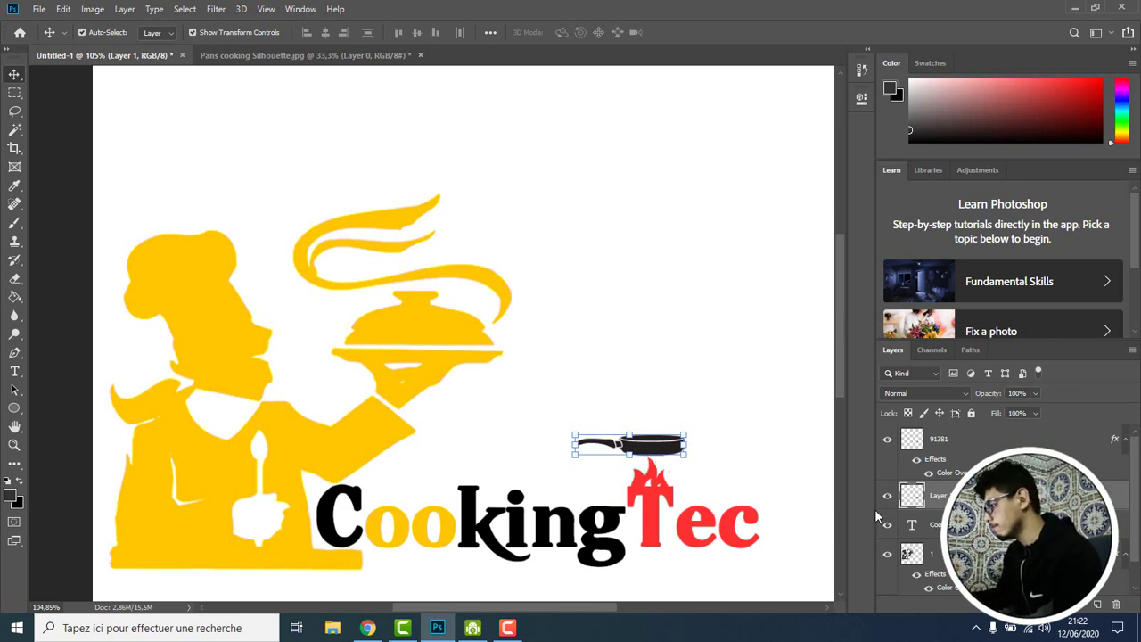
Give the pan layer (Layer 1) a red Color Overlay via Blending Options
scroll(927, 500, "down", 1)
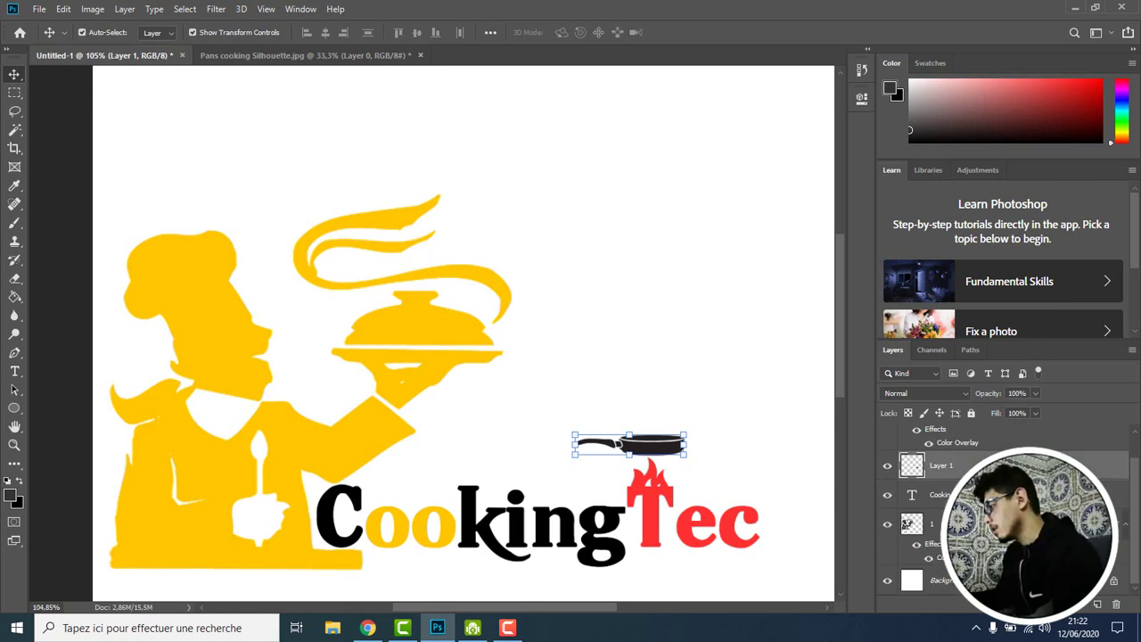
right_click(999, 462)
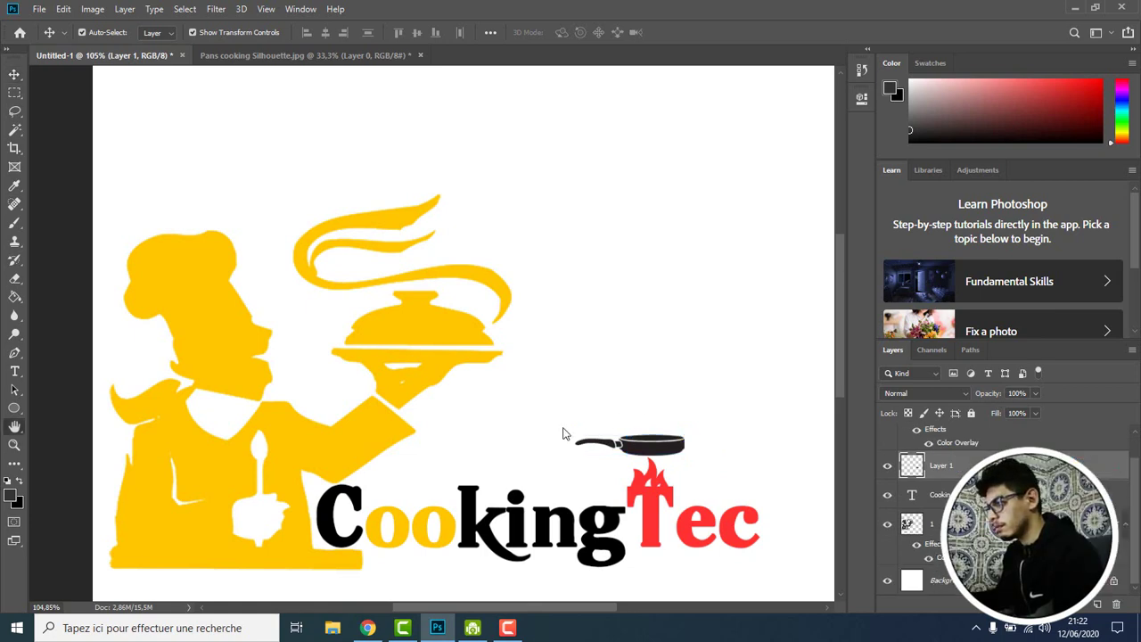
left_click(22, 283)
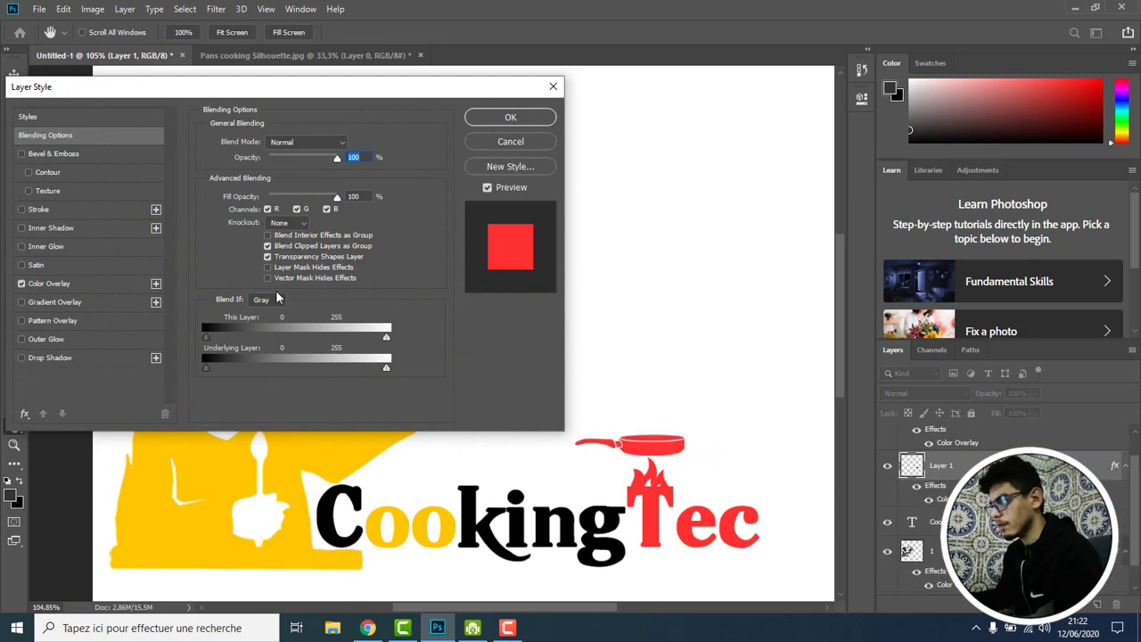
Put a free transform box on the pan and confirm it unchanged
left_click(629, 314)
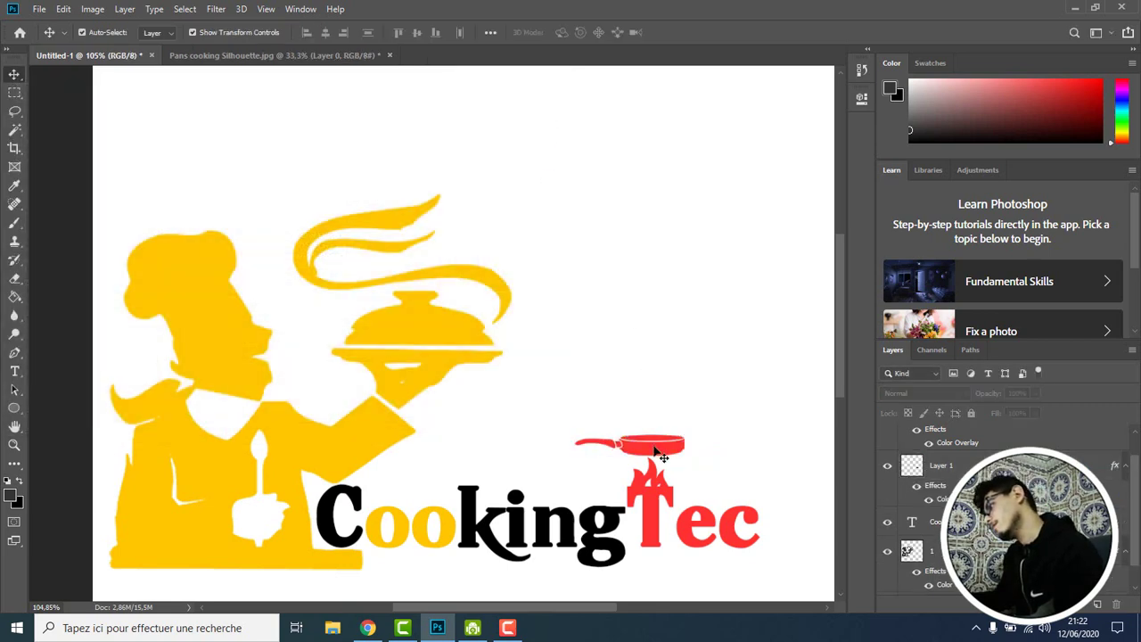
left_click(660, 455)
key("ctrl+t")
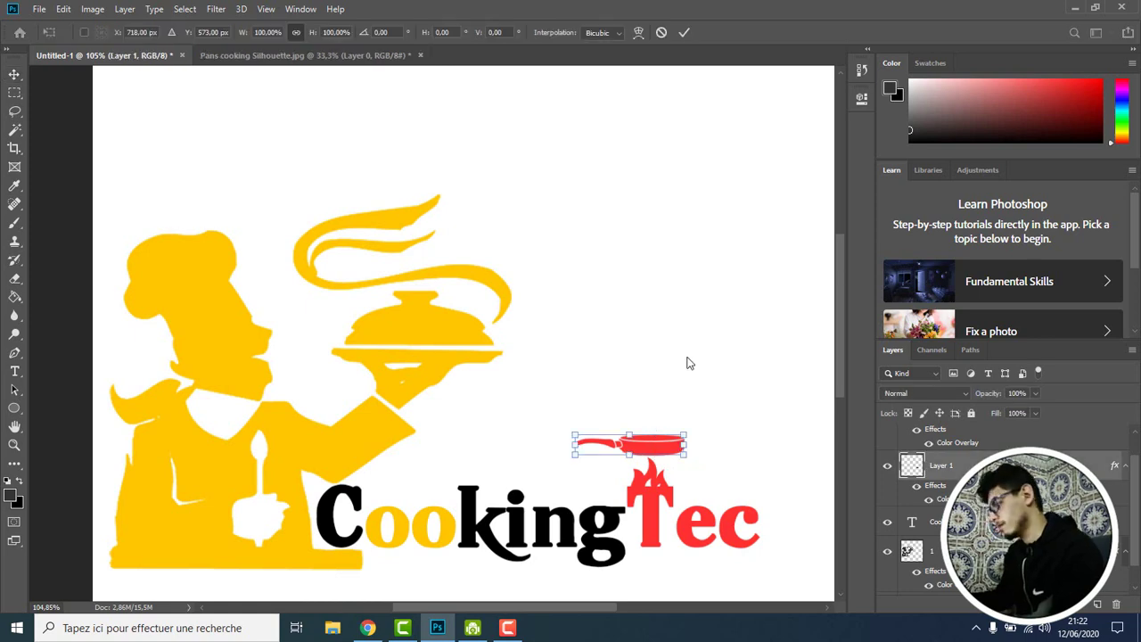
key("Return")
left_click(688, 362)
Bring the lettering into view, shift the flame around the T, then delete flame layer 91381
scroll(430, 338, "up", 2)
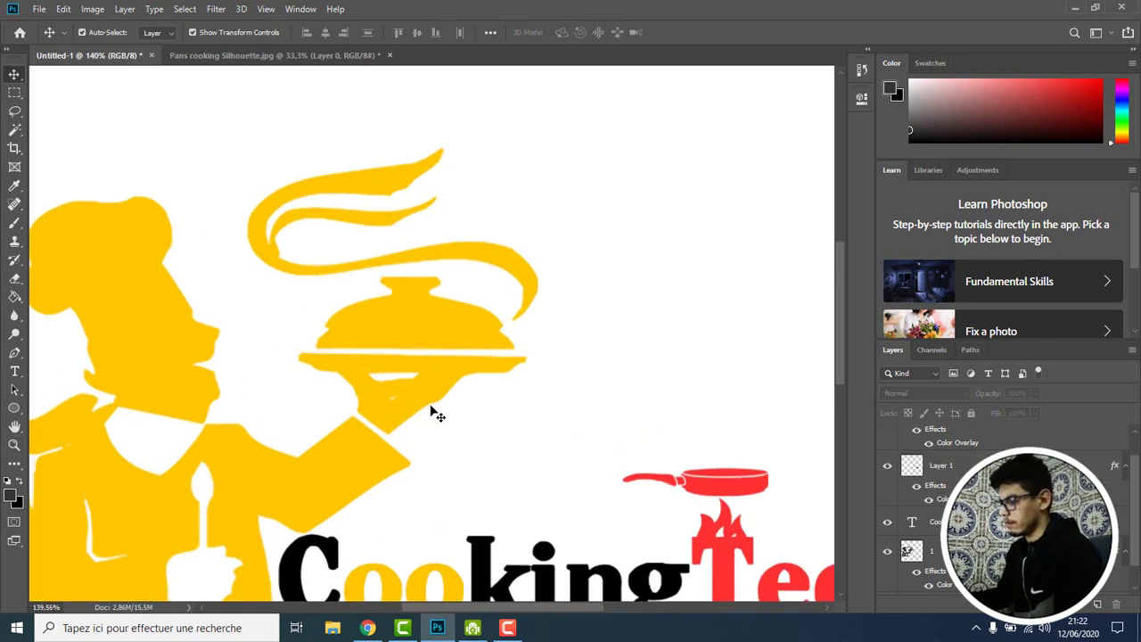
scroll(433, 410, "down", 2)
scroll(481, 410, "down", 1)
scroll(535, 415, "up", 1)
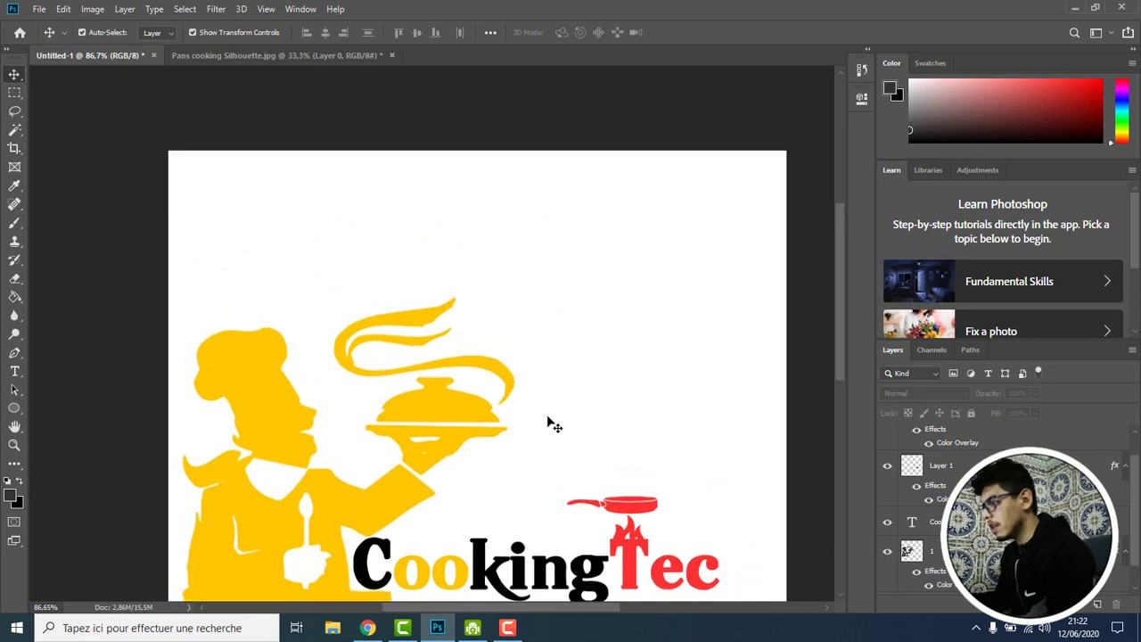
key("super")
key("super")
scroll(615, 437, "up", 2)
scroll(629, 434, "up", 2)
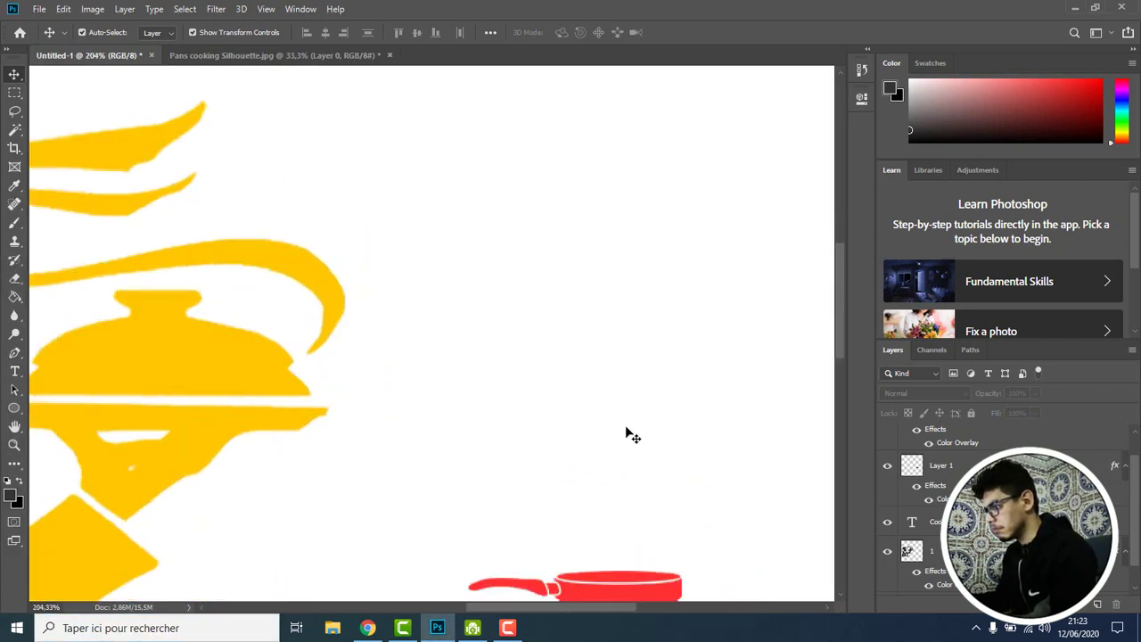
left_click_drag(628, 434, 592, 173)
left_click_drag(605, 338, 599, 353)
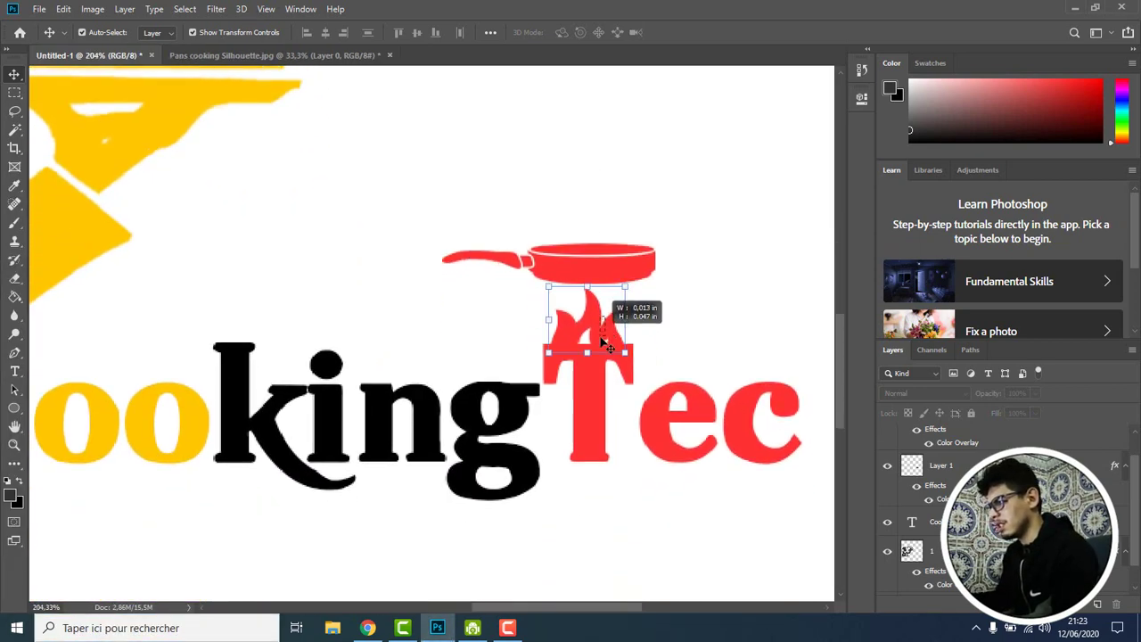
left_click(676, 316)
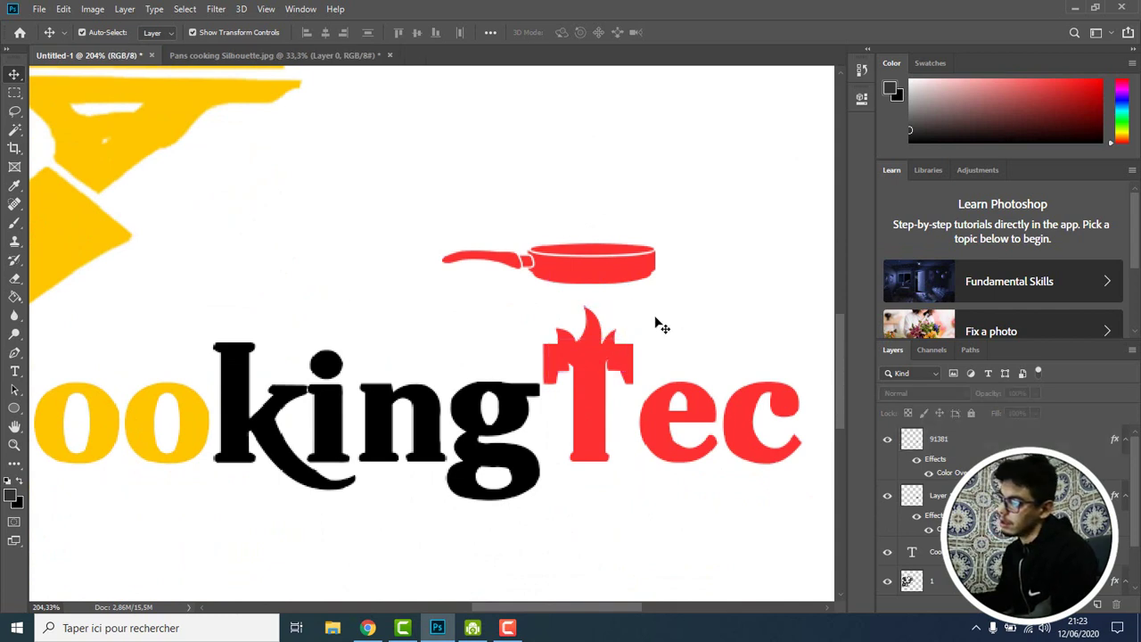
left_click_drag(603, 339, 600, 325)
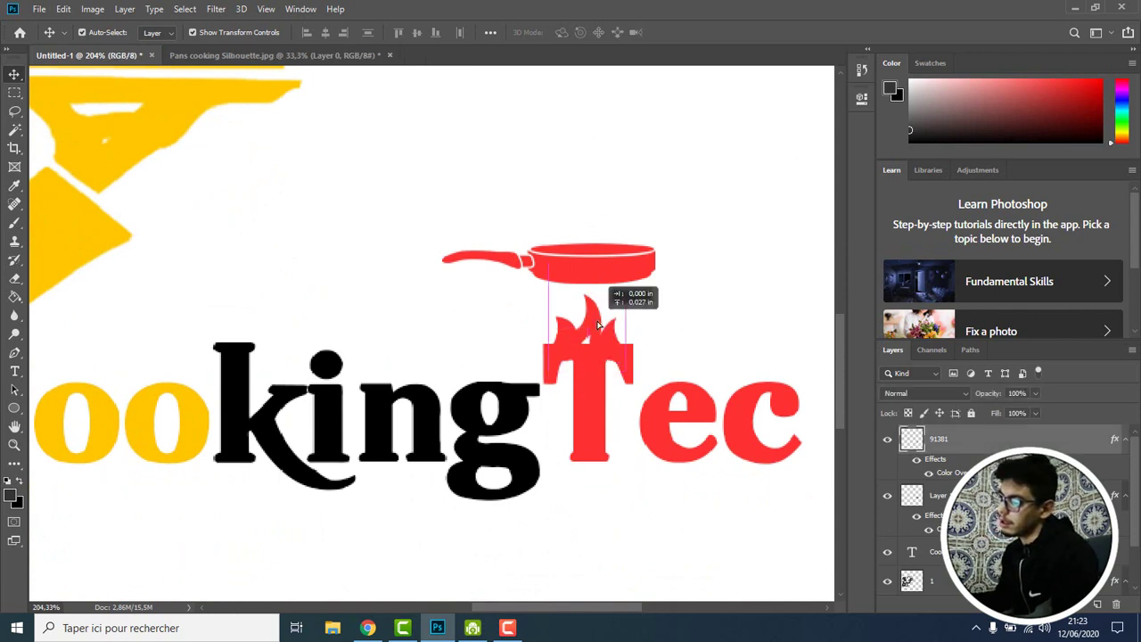
key("Delete")
Rest the red pan on the T, trying a tilt then cancelling it, and lift it slightly
left_click_drag(598, 286, 589, 341)
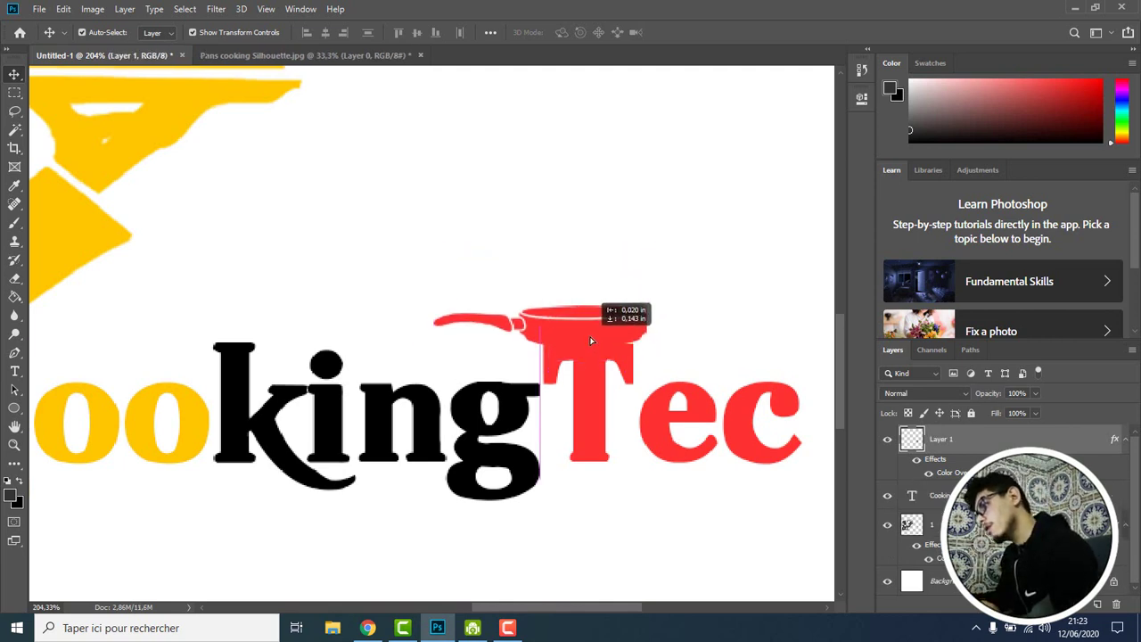
left_click_drag(590, 336, 592, 341)
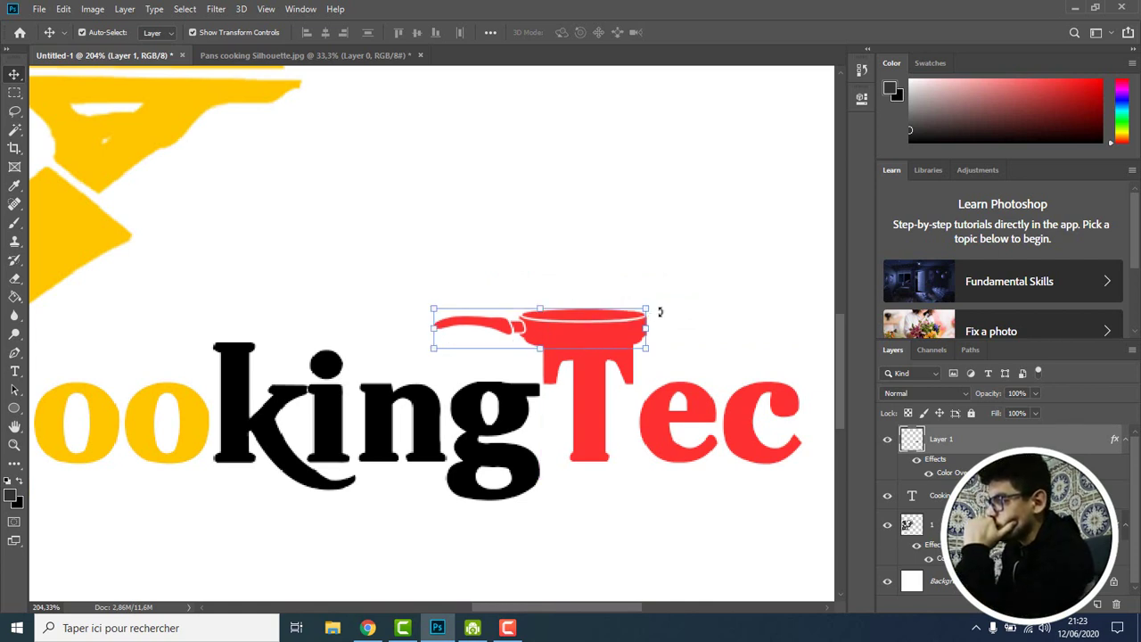
left_click_drag(659, 297, 702, 218)
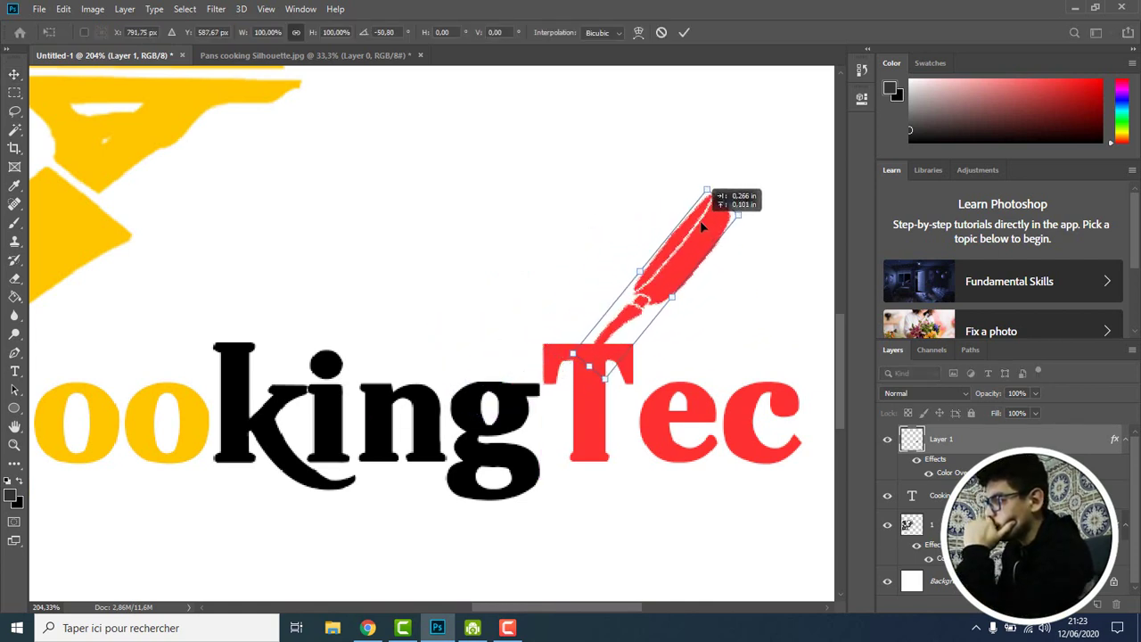
mouse_move(660, 286)
left_mouse_down()
mouse_move(397, 288)
mouse_move(623, 284)
left_mouse_up()
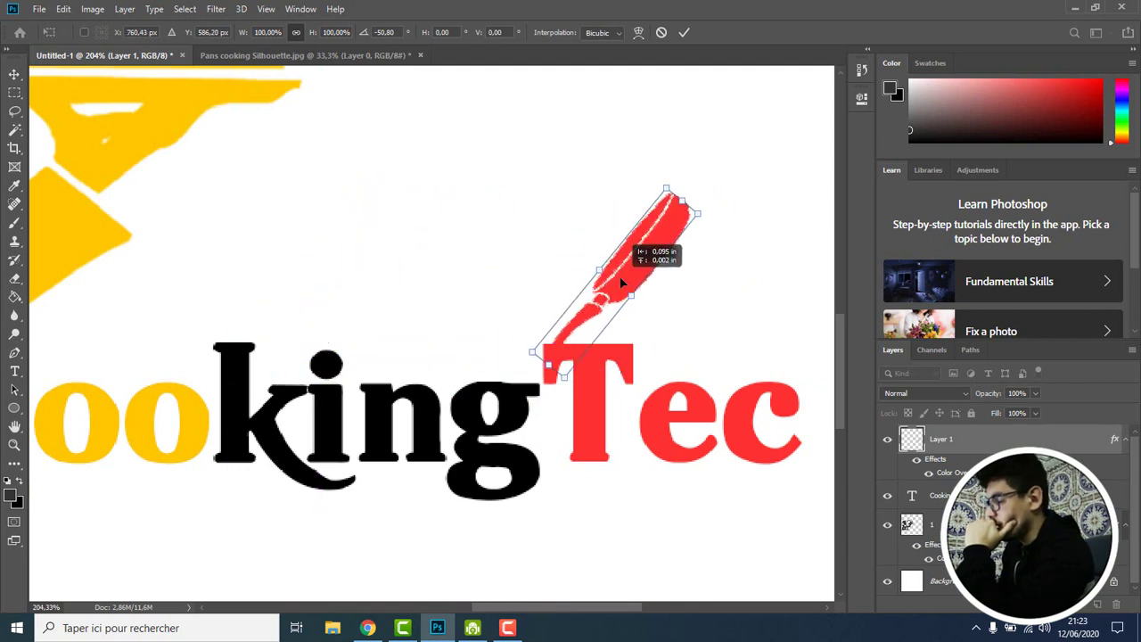
key("shift+Right")
key("shift+Right")
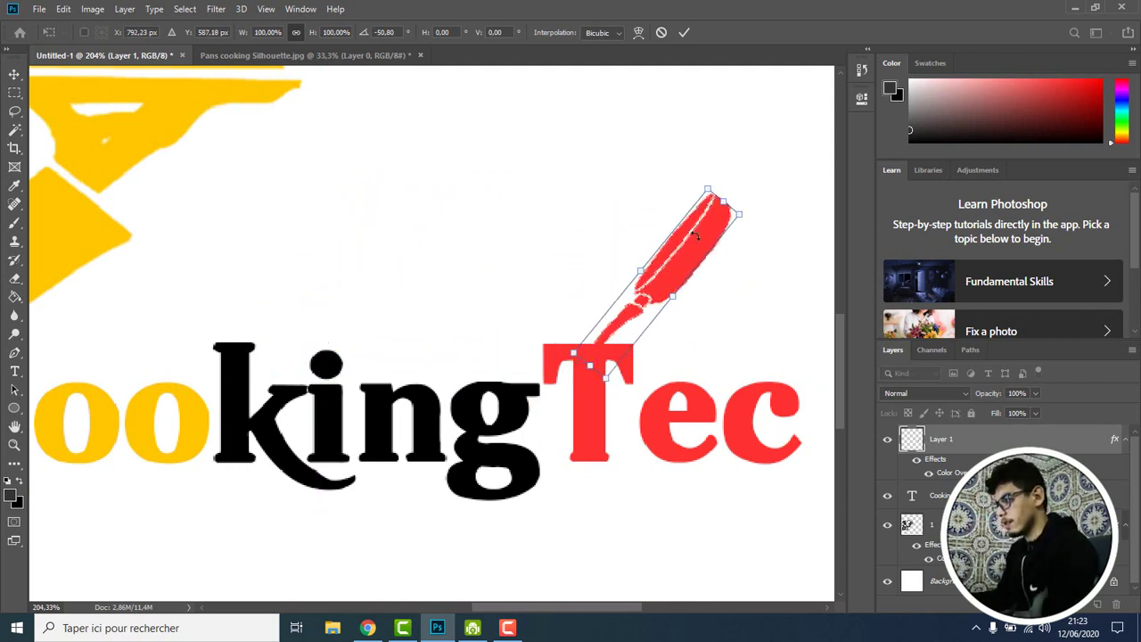
left_click(662, 33)
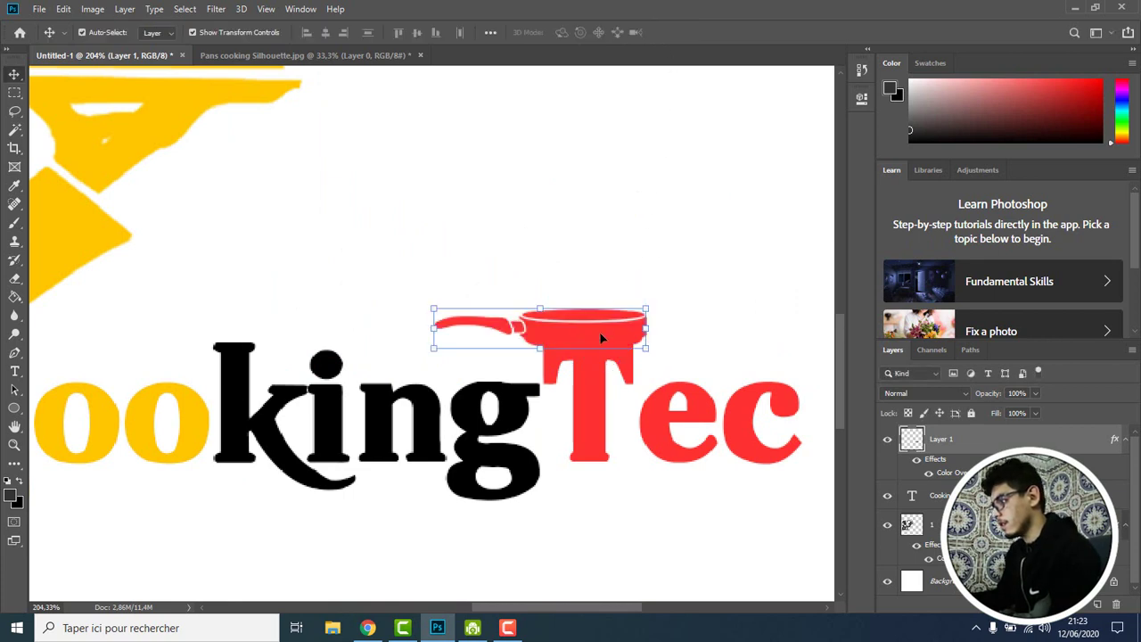
left_click_drag(600, 335, 598, 321)
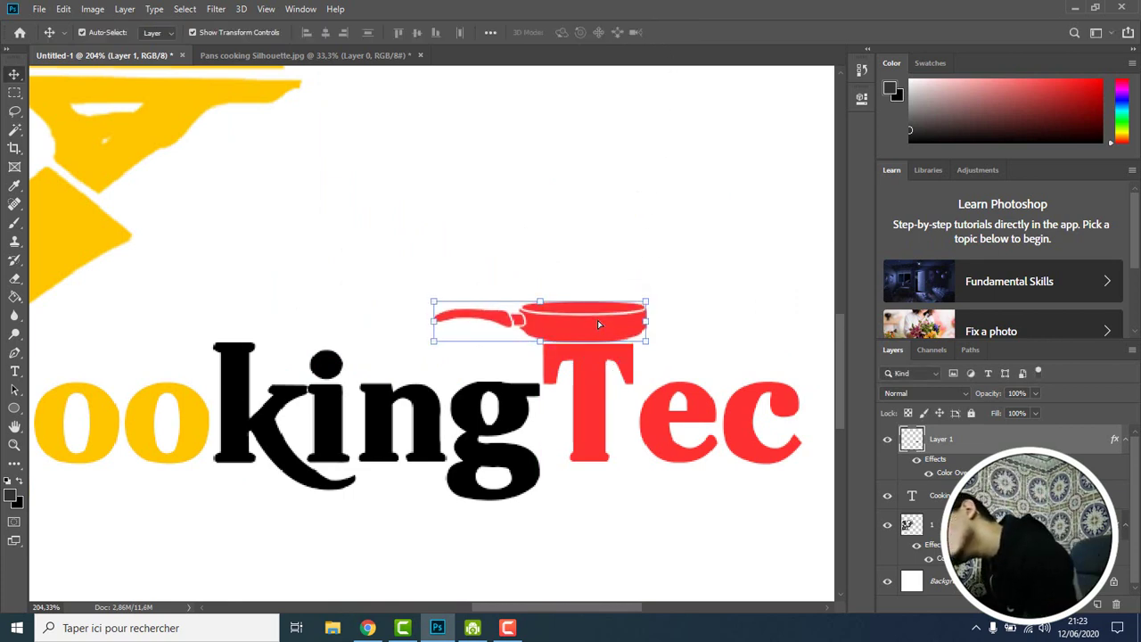
Marquee-select the chef, CookingTec text and red pan and drag them slightly right
left_click(107, 139)
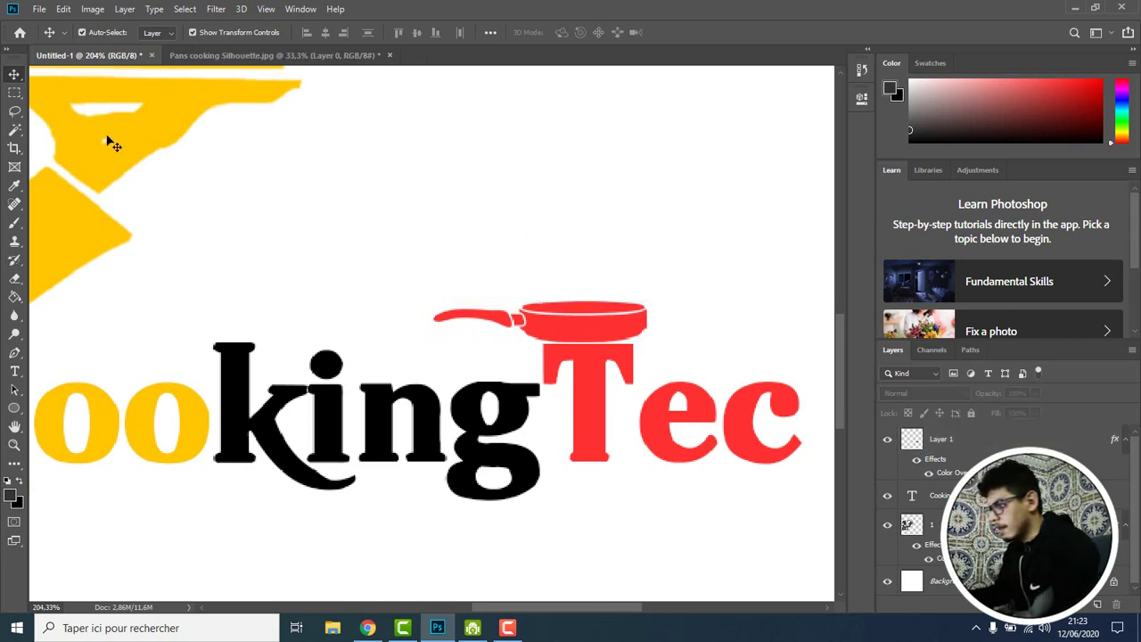
scroll(303, 210, "down", 3)
scroll(416, 219, "down", 2)
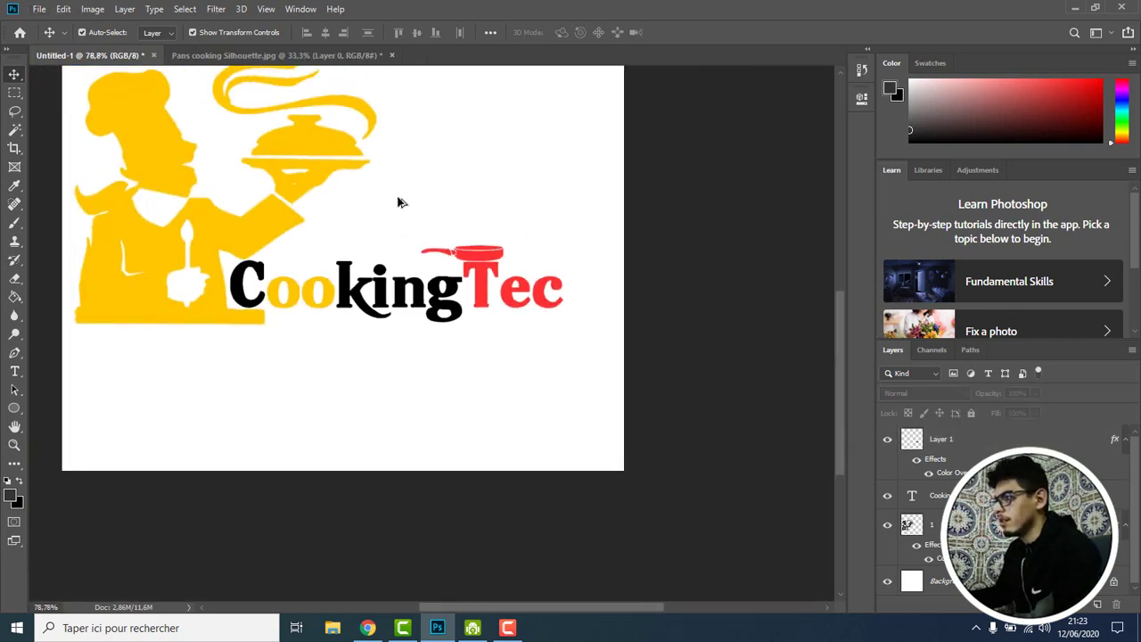
scroll(398, 202, "up", 2)
left_click(522, 267)
left_click(526, 214)
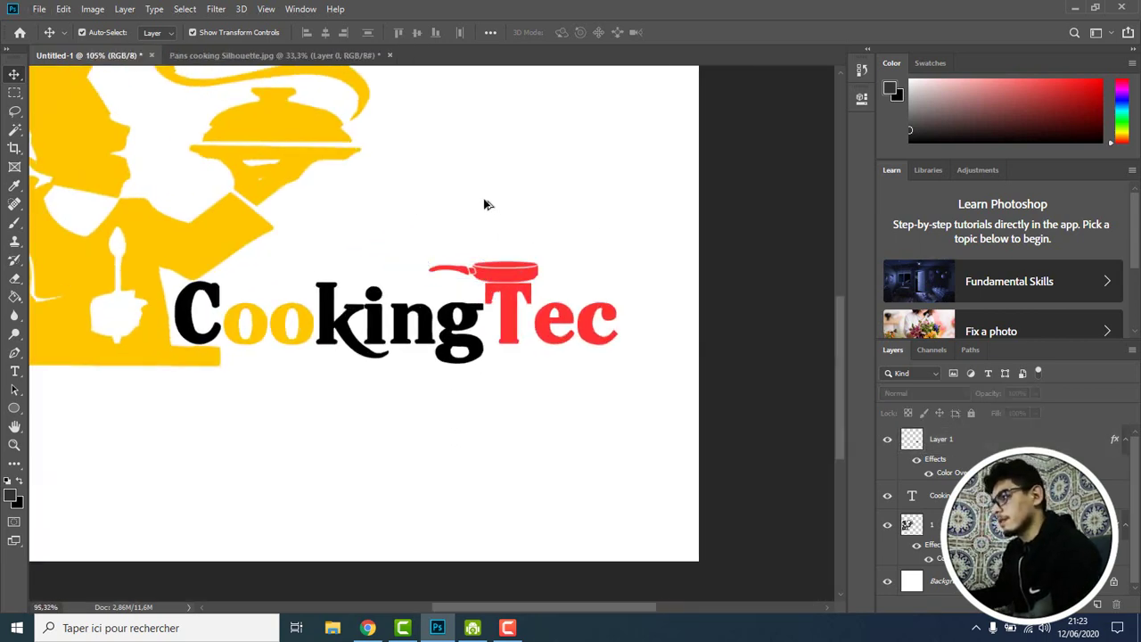
scroll(383, 205, "down", 1)
scroll(341, 211, "down", 2)
scroll(362, 217, "up", 1)
scroll(358, 214, "up", 1)
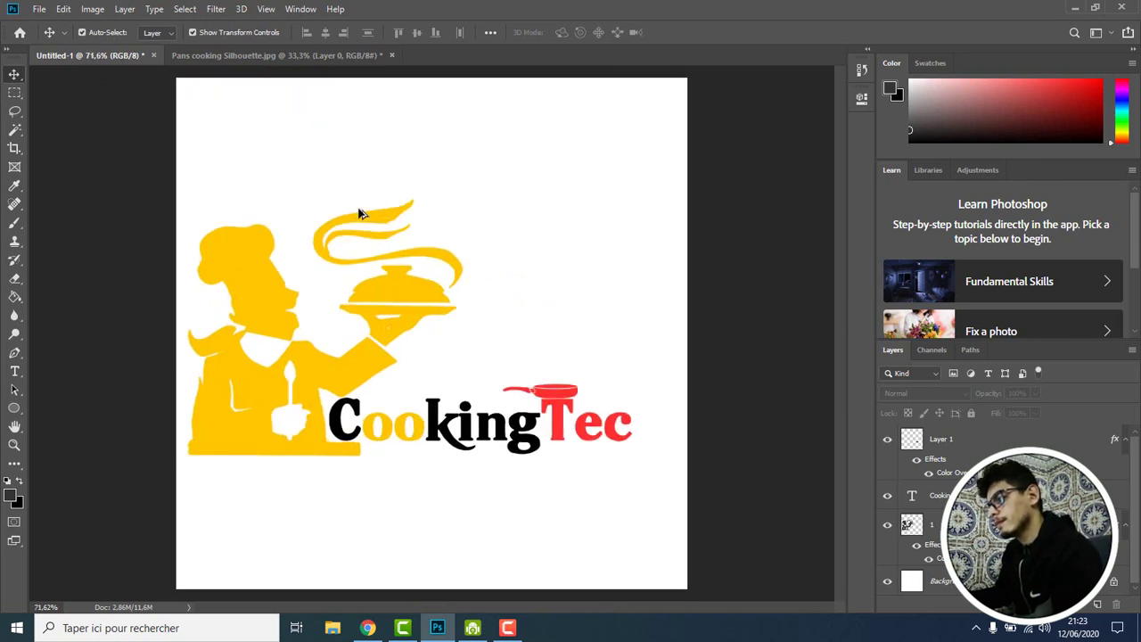
scroll(398, 249, "up", 1)
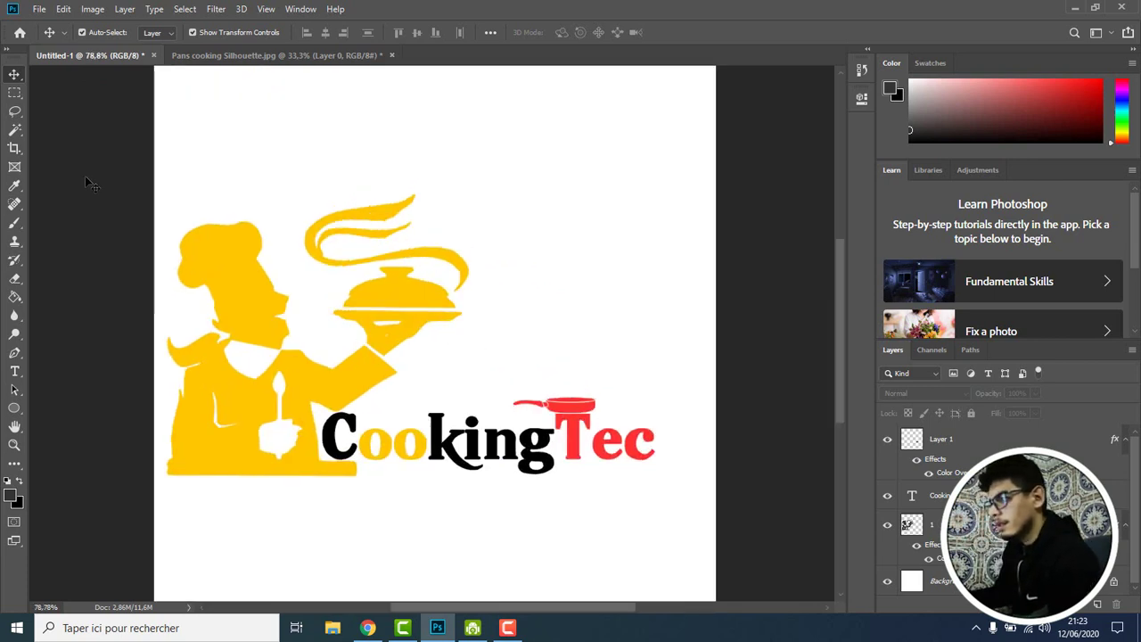
left_click_drag(158, 179, 683, 502)
left_click_drag(607, 440, 630, 439)
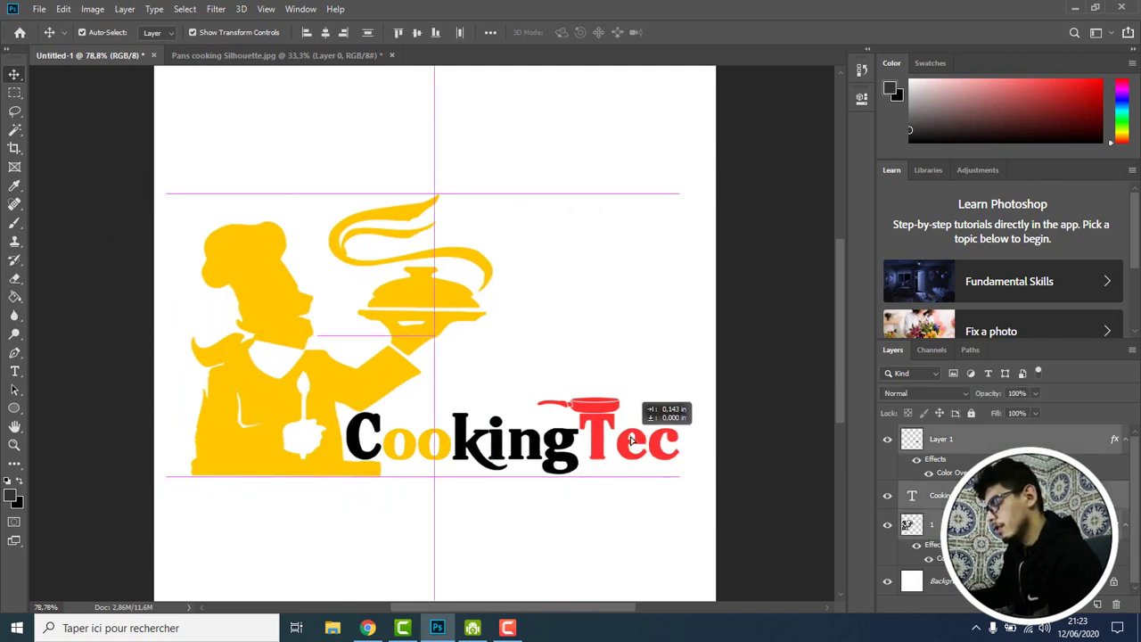
left_click(133, 269)
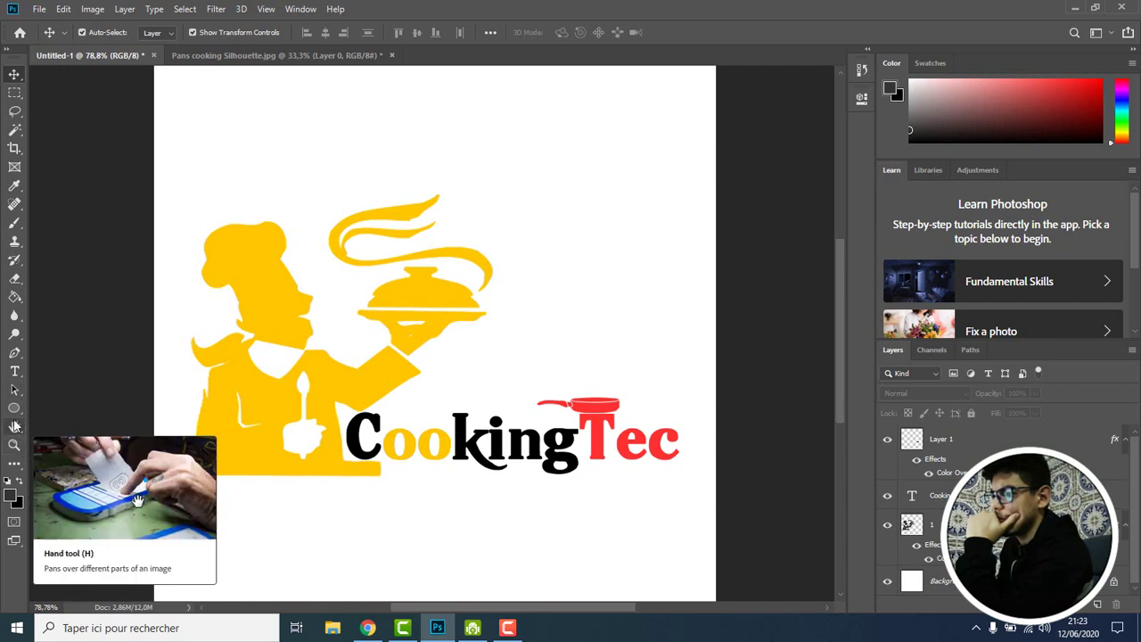
Draw a rectangle around the whole logo with the Rectangle Tool
left_click(14, 389)
left_click_drag(13, 412, 98, 408)
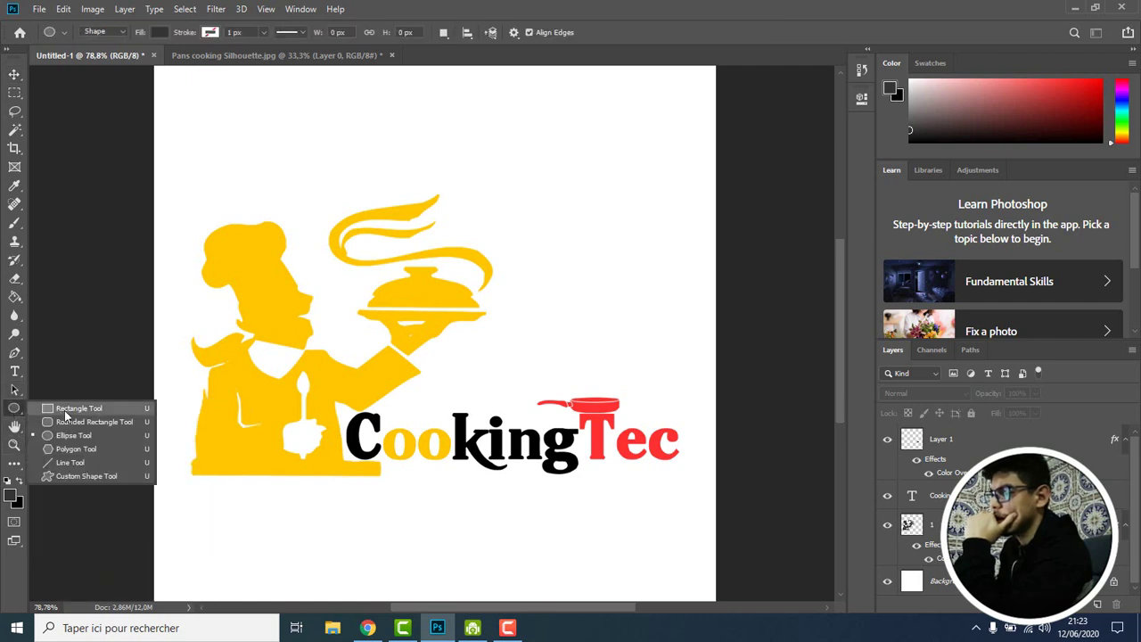
left_click_drag(178, 180, 699, 491)
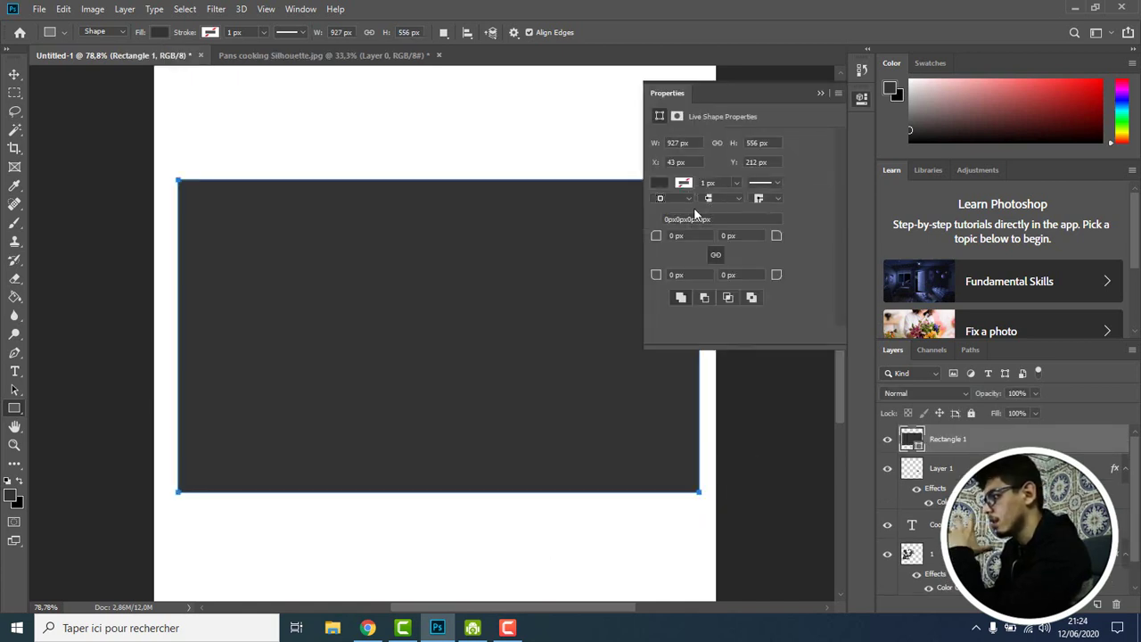
Give Rectangle 1 no fill and a black stroke of about 10 px
left_click(660, 183)
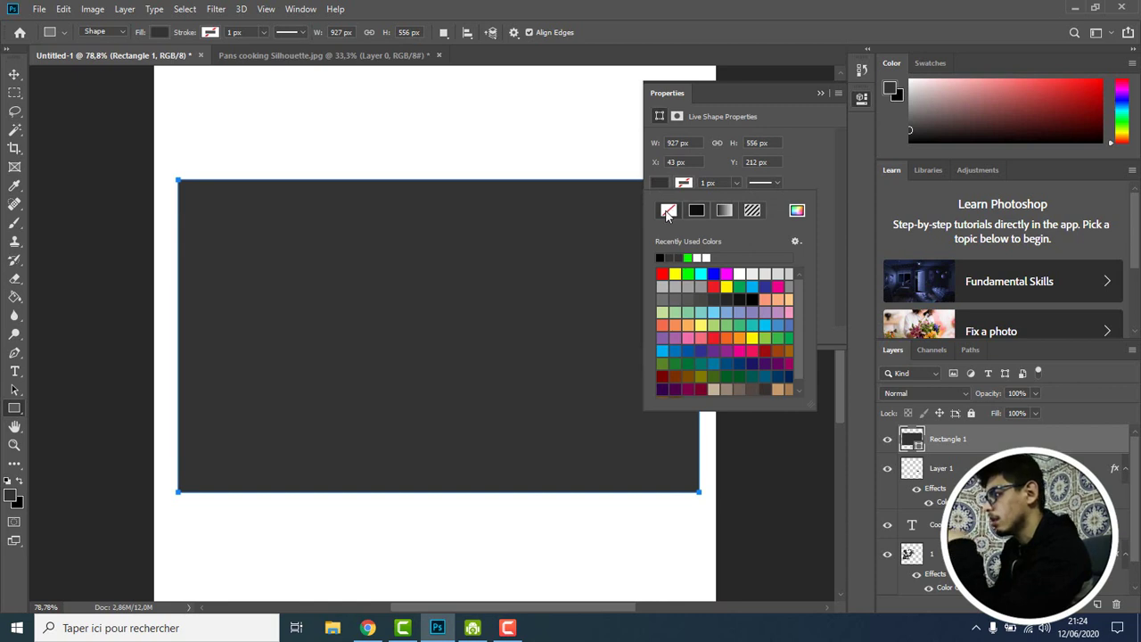
left_click(669, 210)
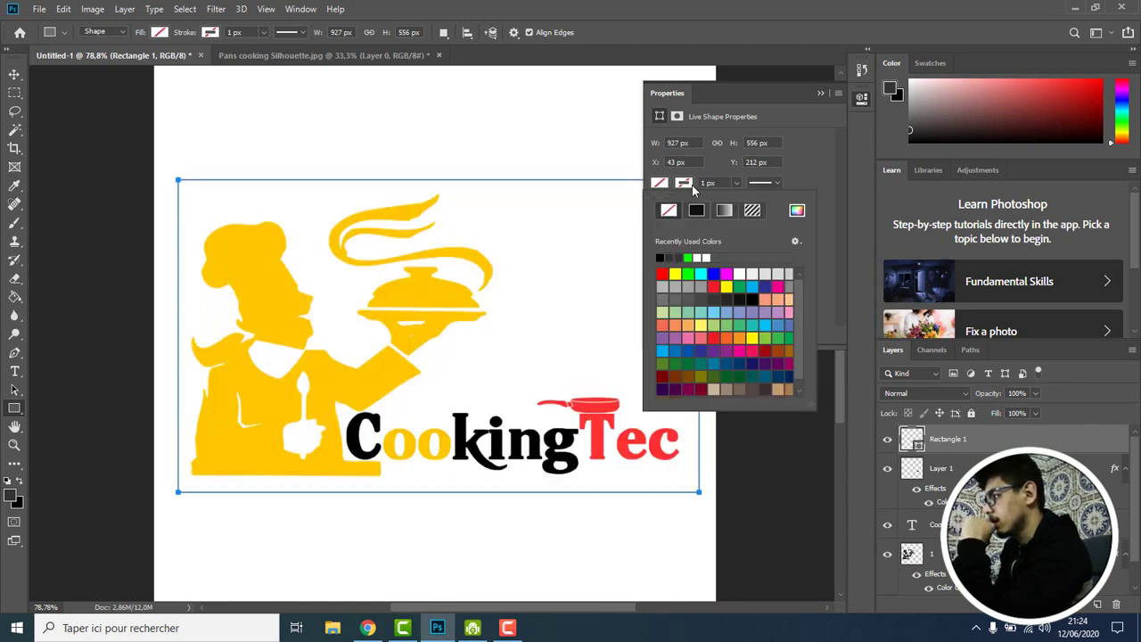
left_click(660, 258)
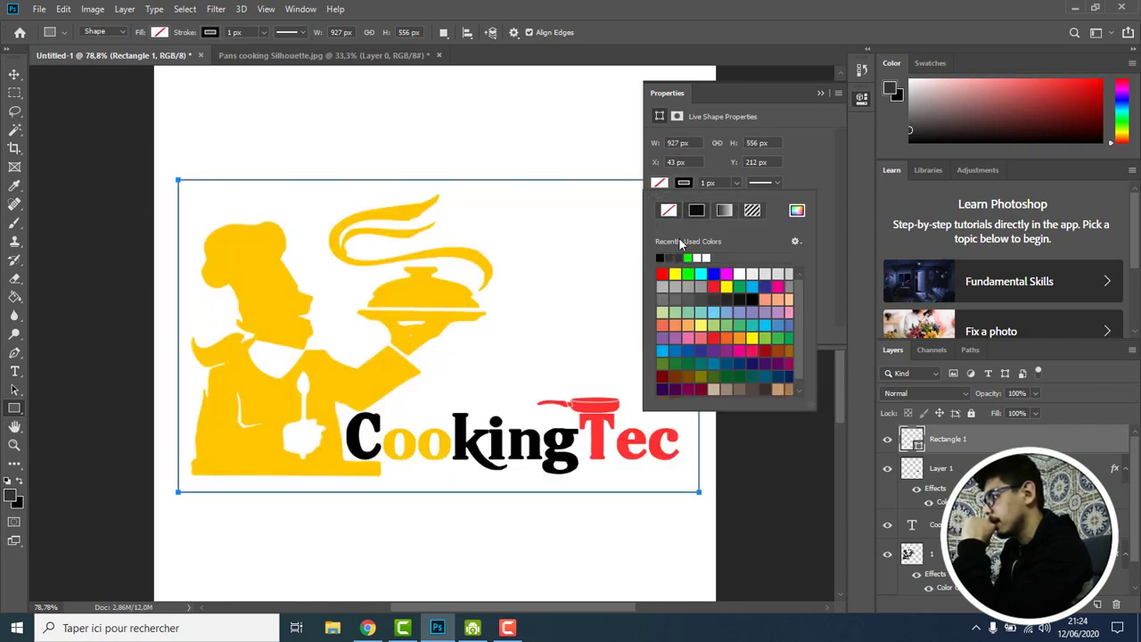
left_click(736, 183)
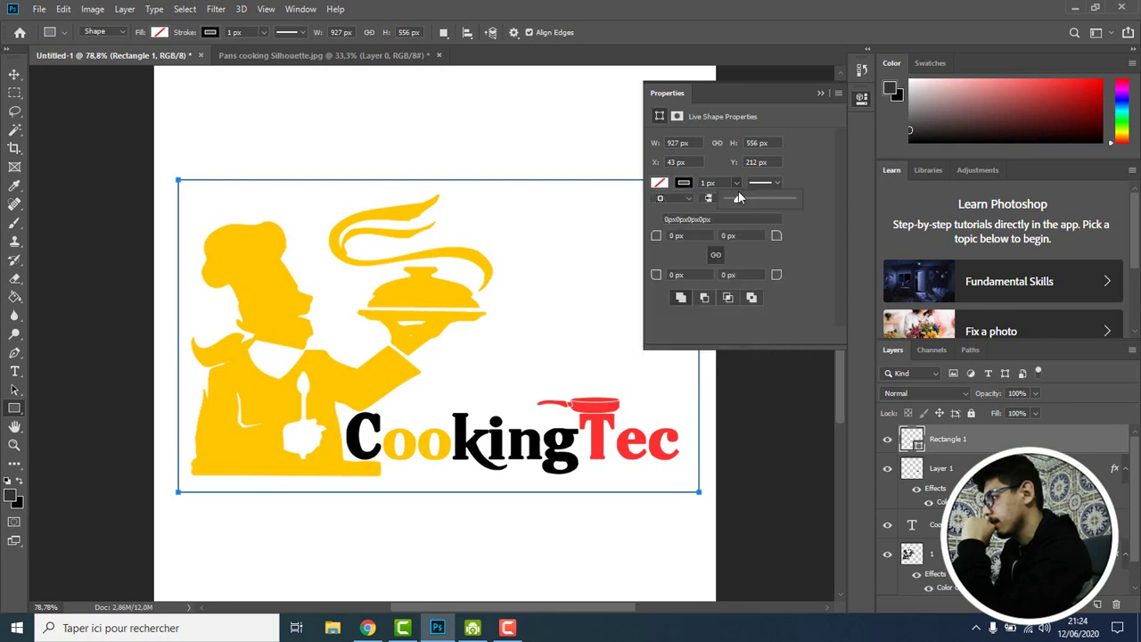
left_click_drag(743, 204, 738, 201)
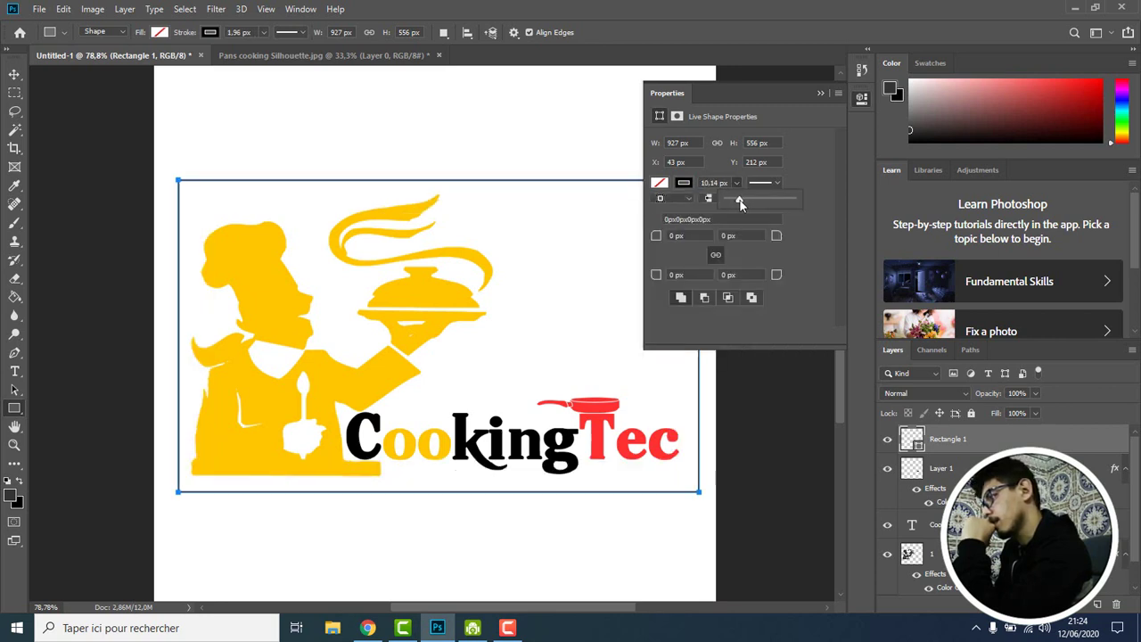
left_click(821, 93)
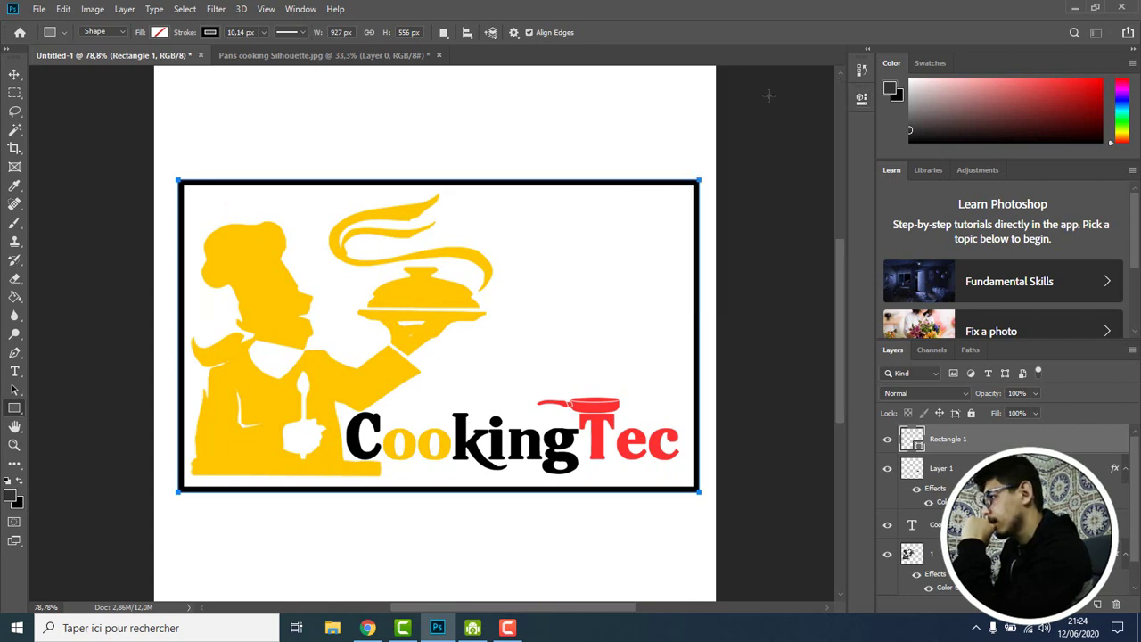
left_click(55, 111)
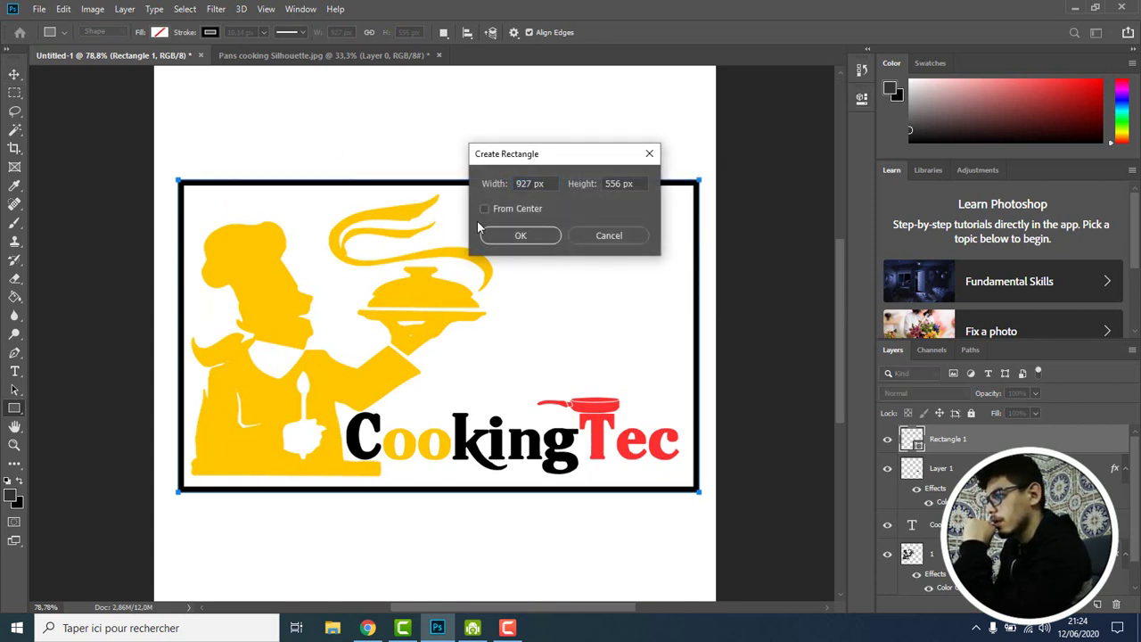
left_click(618, 236)
Nudge the chef silhouette, CookingTec text and red pan down into place inside the frame
key("v")
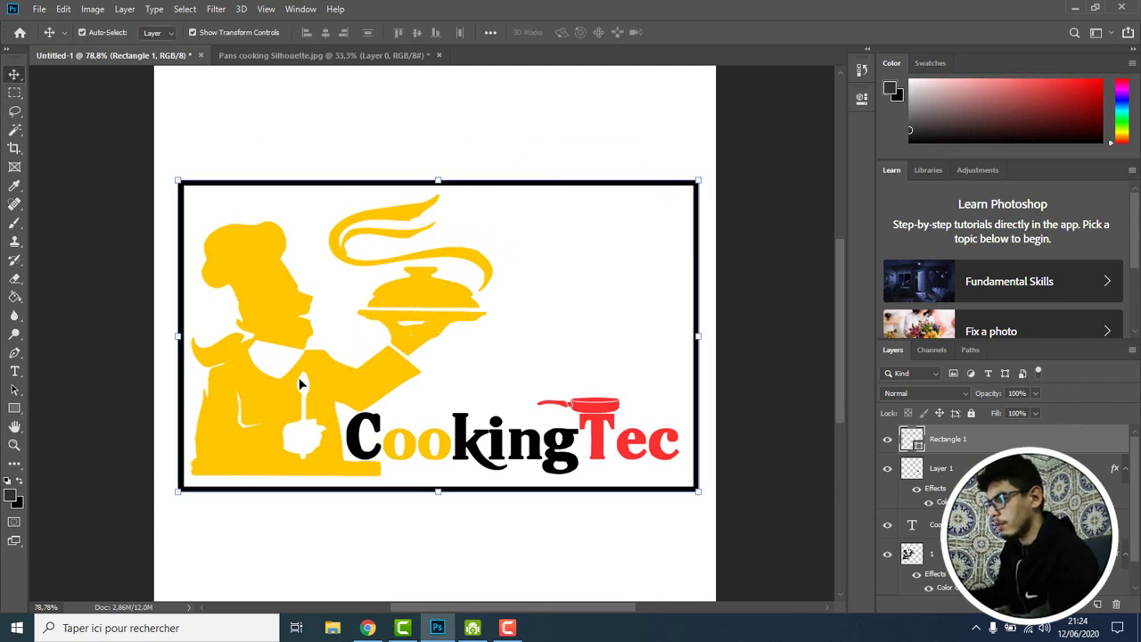
left_click_drag(296, 389, 288, 403)
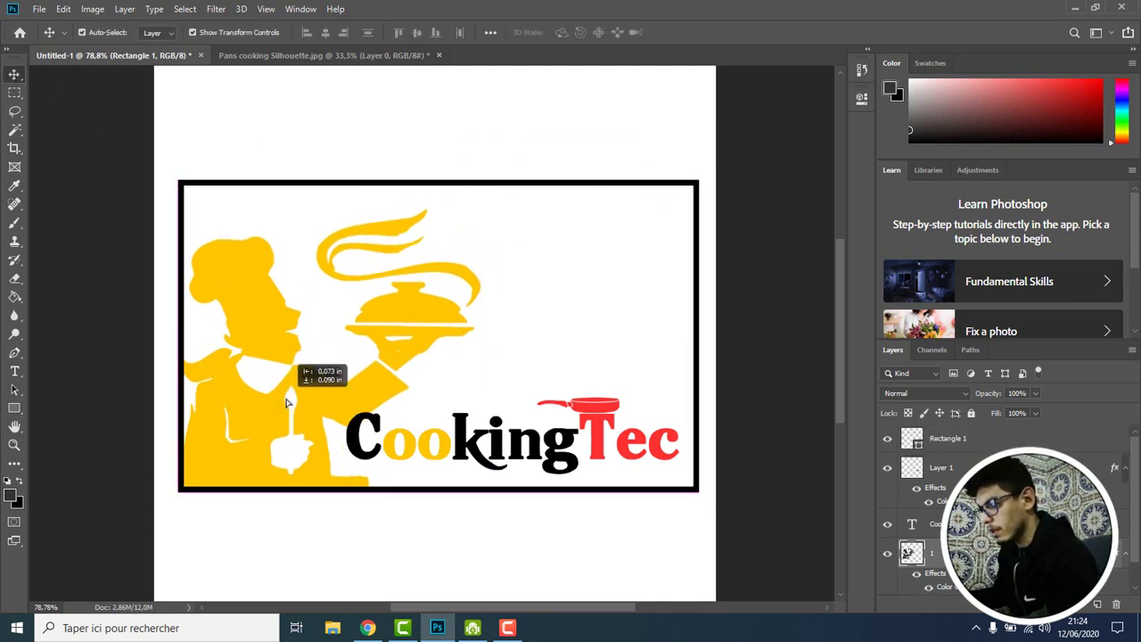
left_click_drag(415, 442, 418, 456)
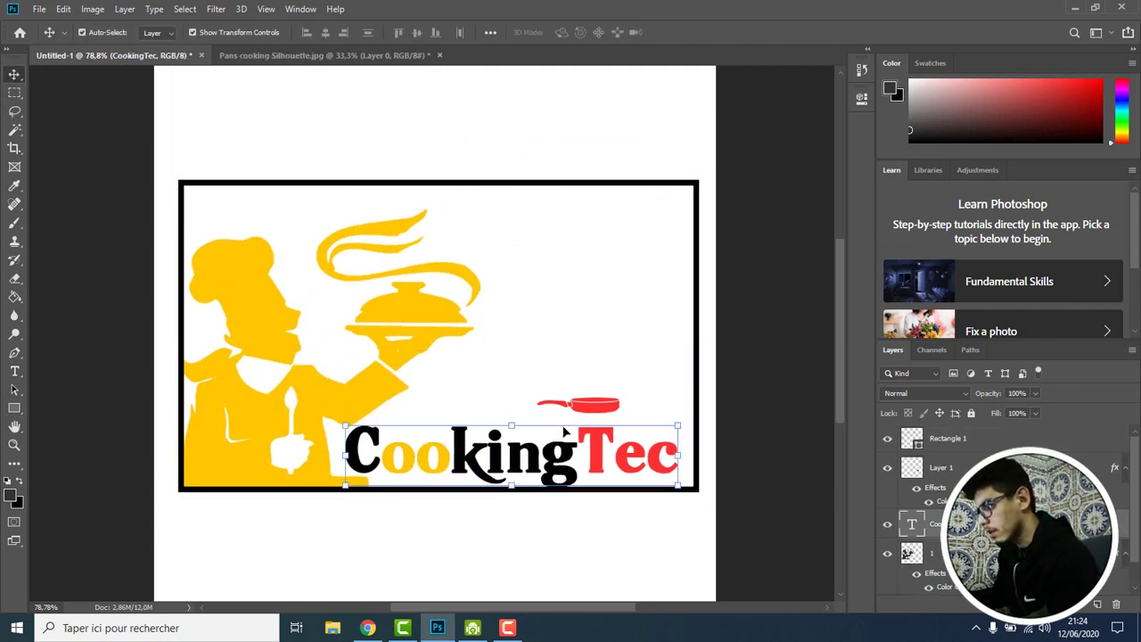
left_click_drag(614, 385, 613, 397)
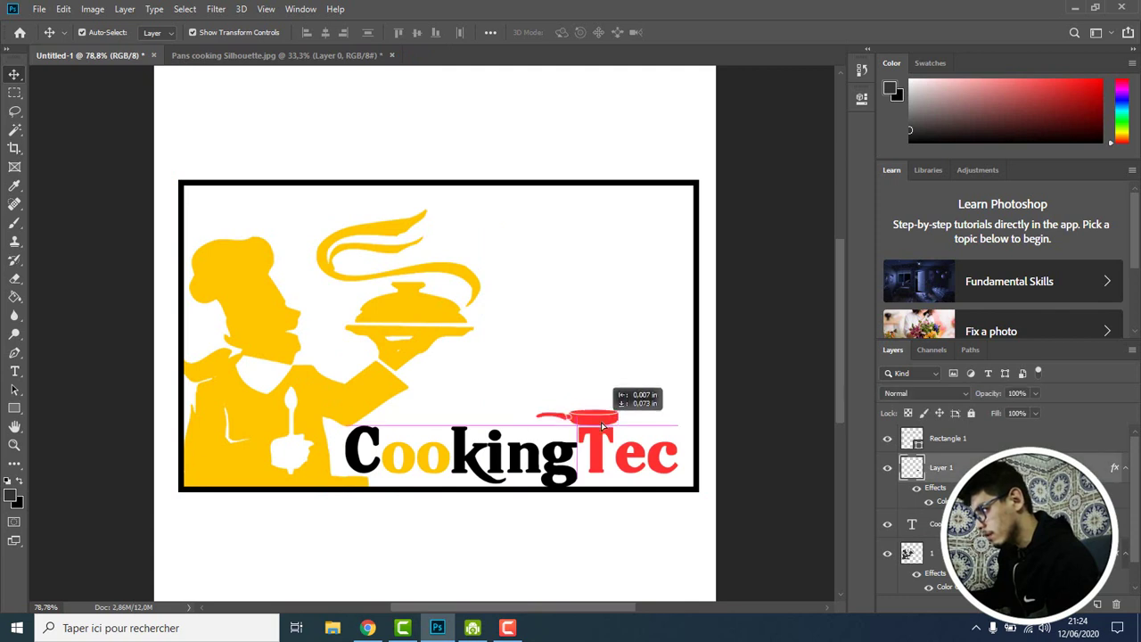
left_click(632, 347)
Copy the yellow Color Overlay onto the Rectangle 1 frame
scroll(632, 347, "down", 2)
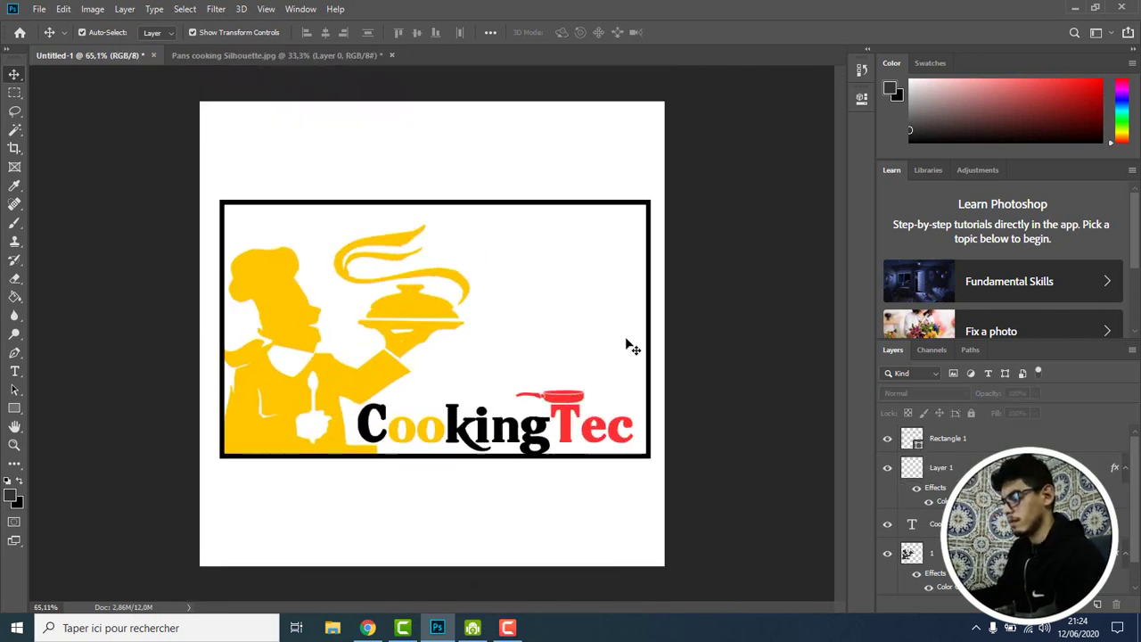
left_click(339, 204)
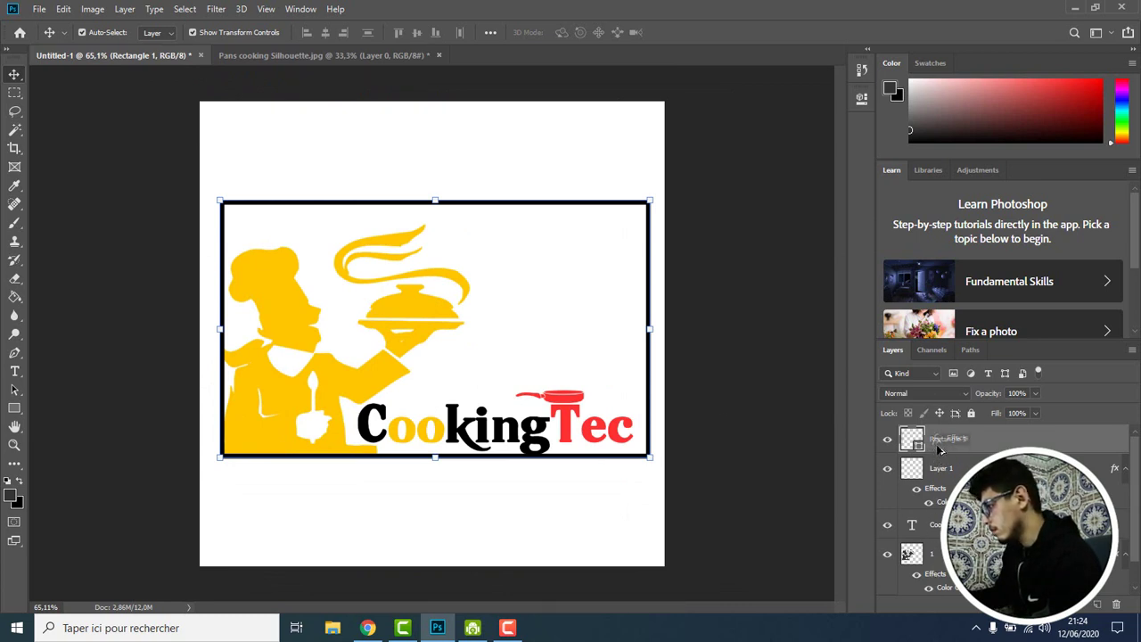
left_click_drag(939, 573, 937, 439)
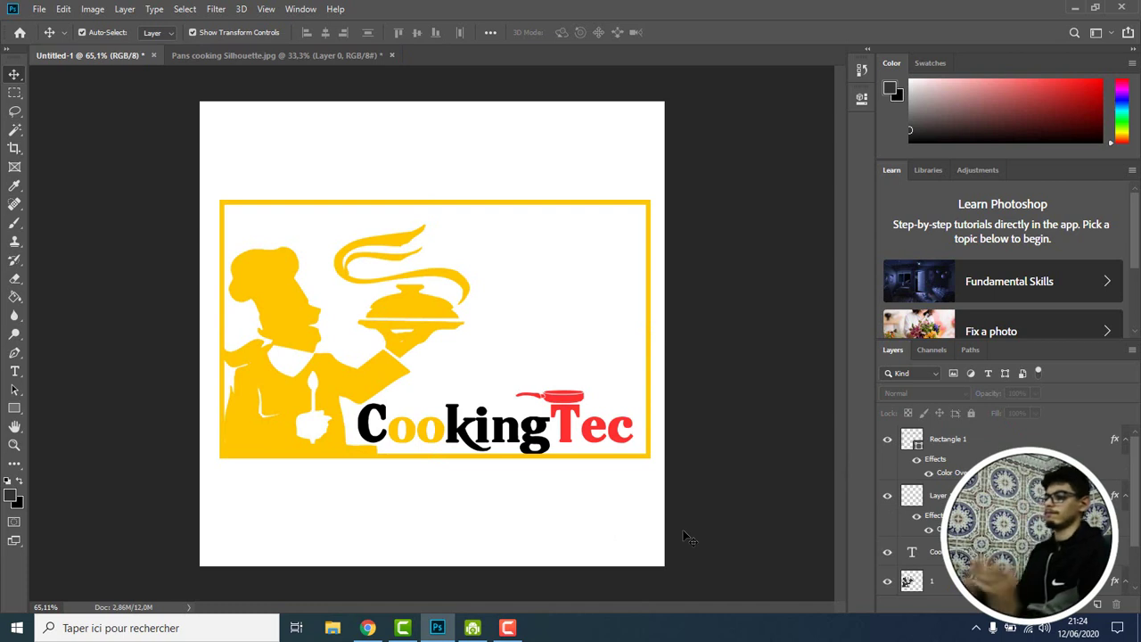
left_click_drag(309, 397, 313, 398)
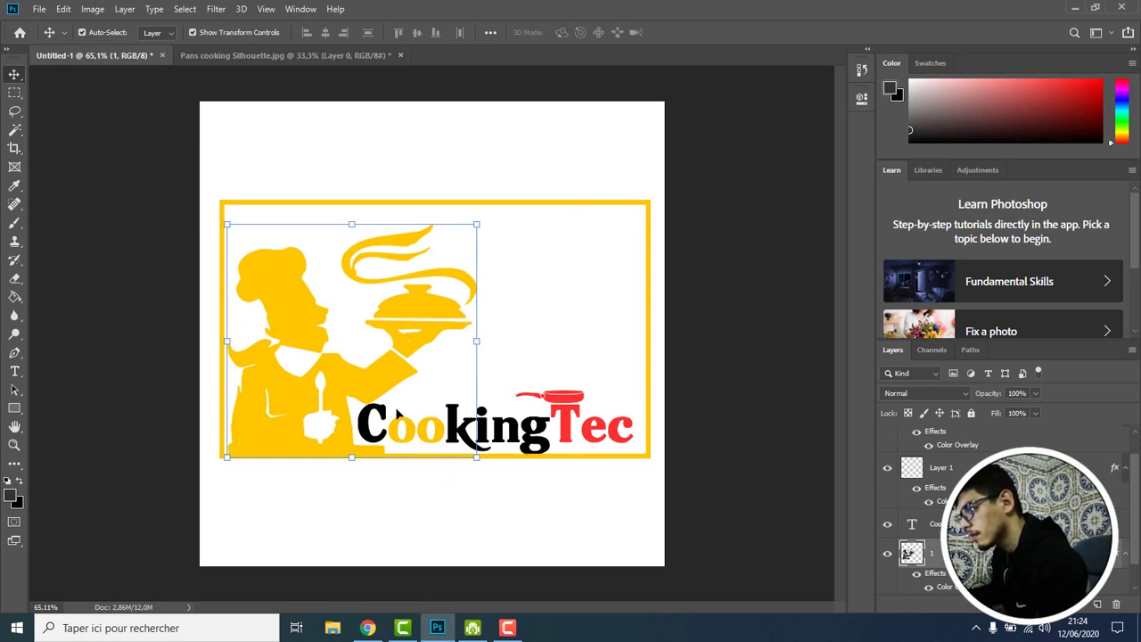
left_click(788, 421)
left_click(507, 434)
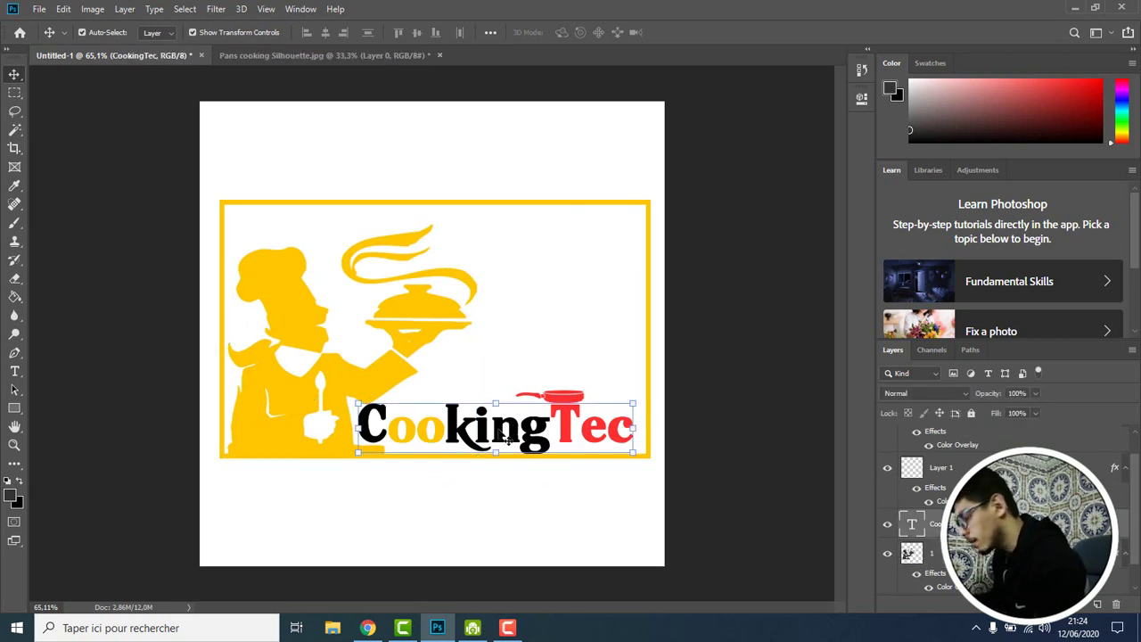
left_click_drag(507, 435, 507, 437)
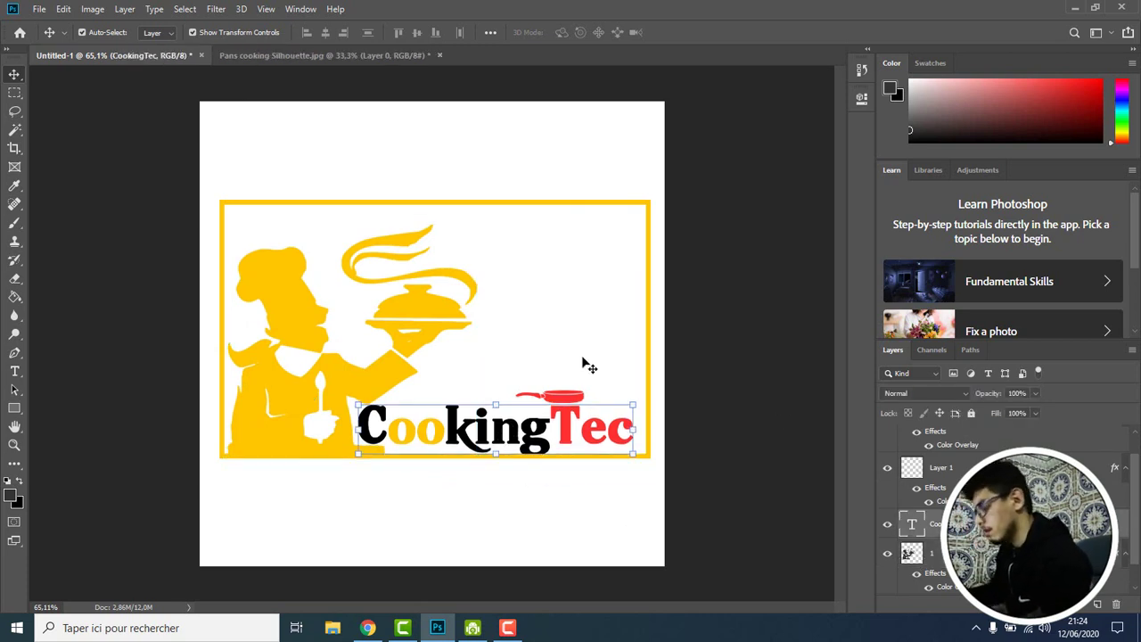
key("Up")
key("Up")
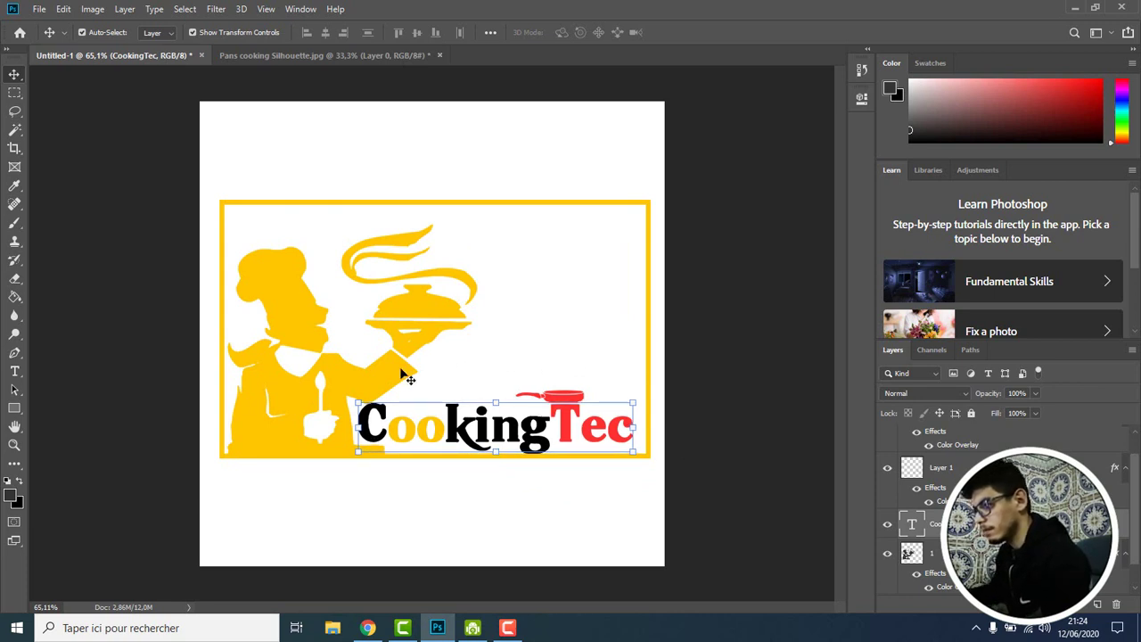
left_click(403, 375)
key("Up")
key("Up")
key("Up")
key("Up")
key("Up")
key("Up")
key("Up")
key("Up")
key("Up")
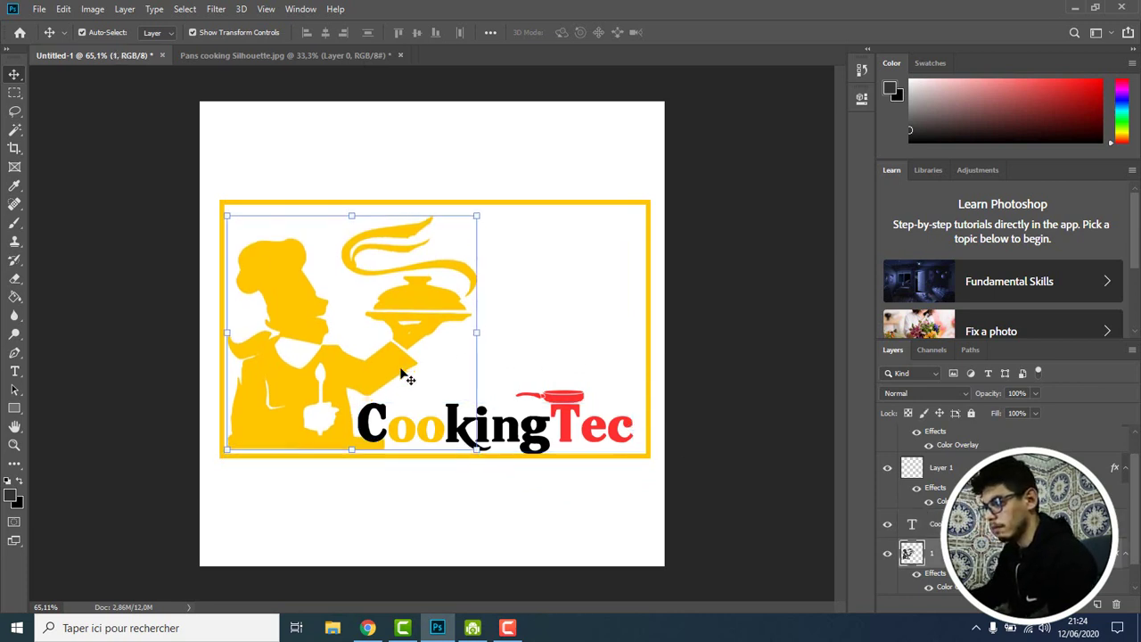
key("Up")
key("Up")
key("Up")
key("Up")
key("Up")
scroll(580, 401, "up", 2)
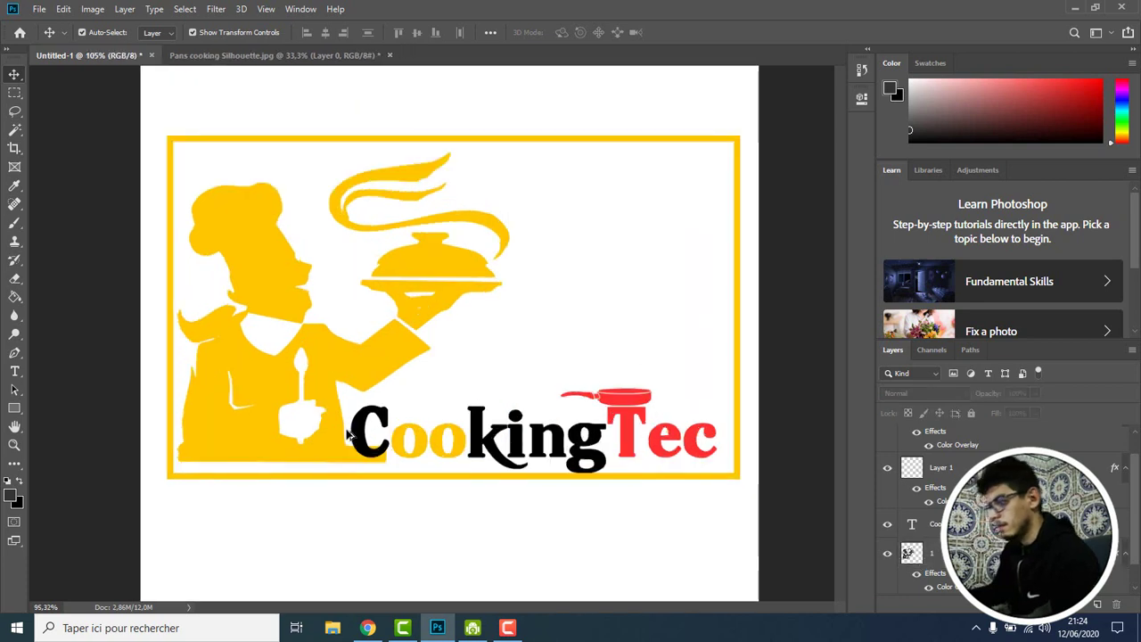
scroll(486, 446, "up", 2)
left_click_drag(484, 446, 446, 435)
key("Down")
key("Down")
key("Down")
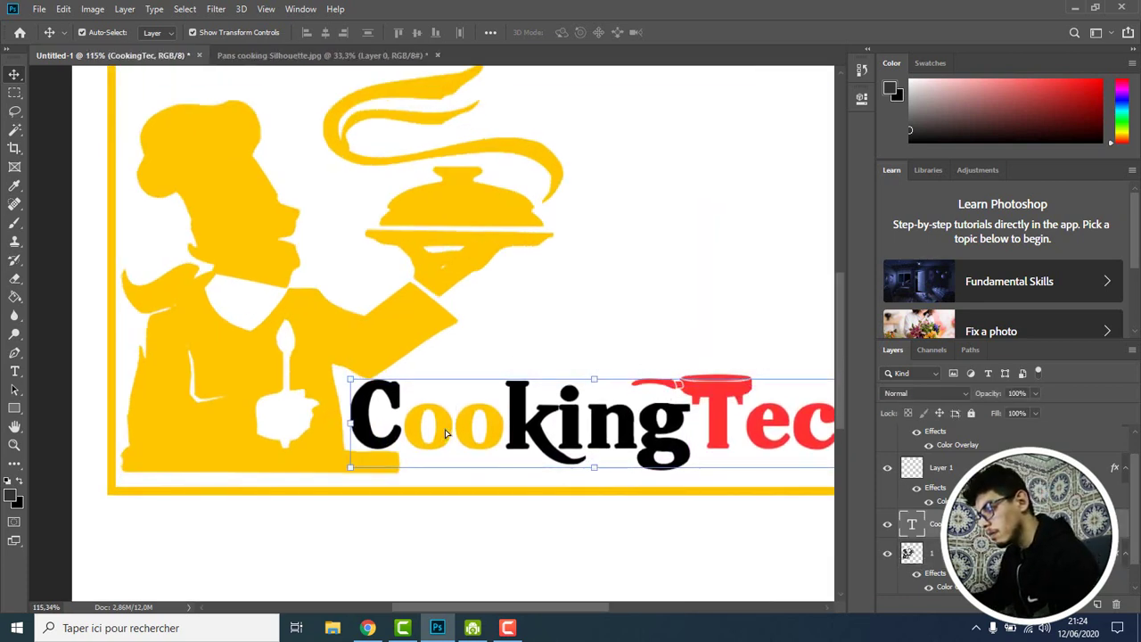
key("Right")
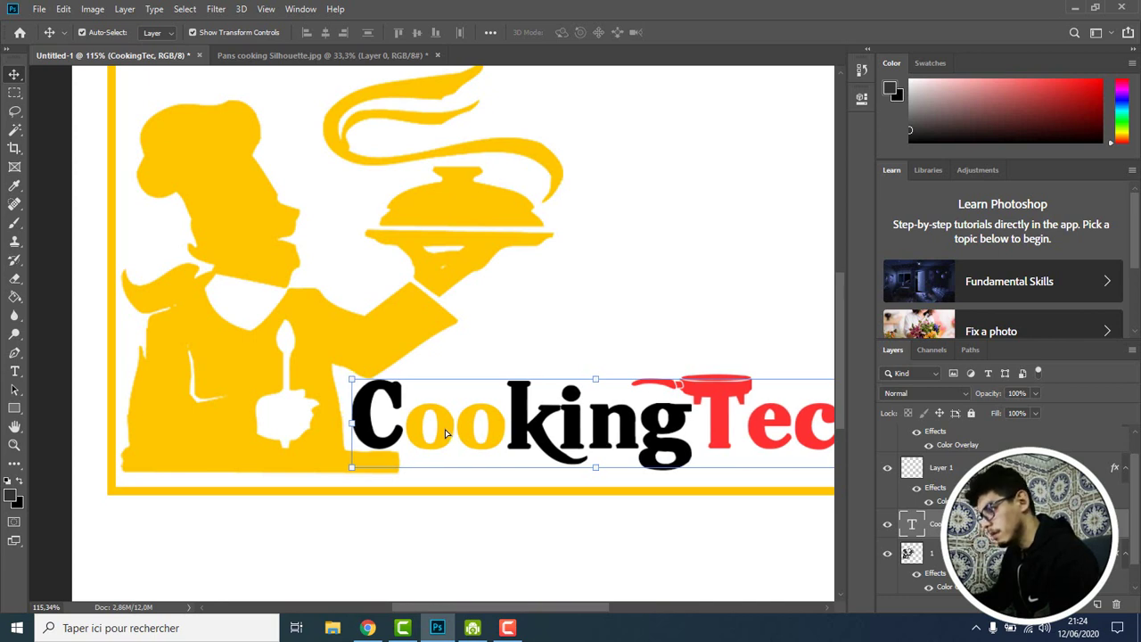
key("Right")
key("Right")
key("Right")
left_click_drag(735, 393, 736, 375)
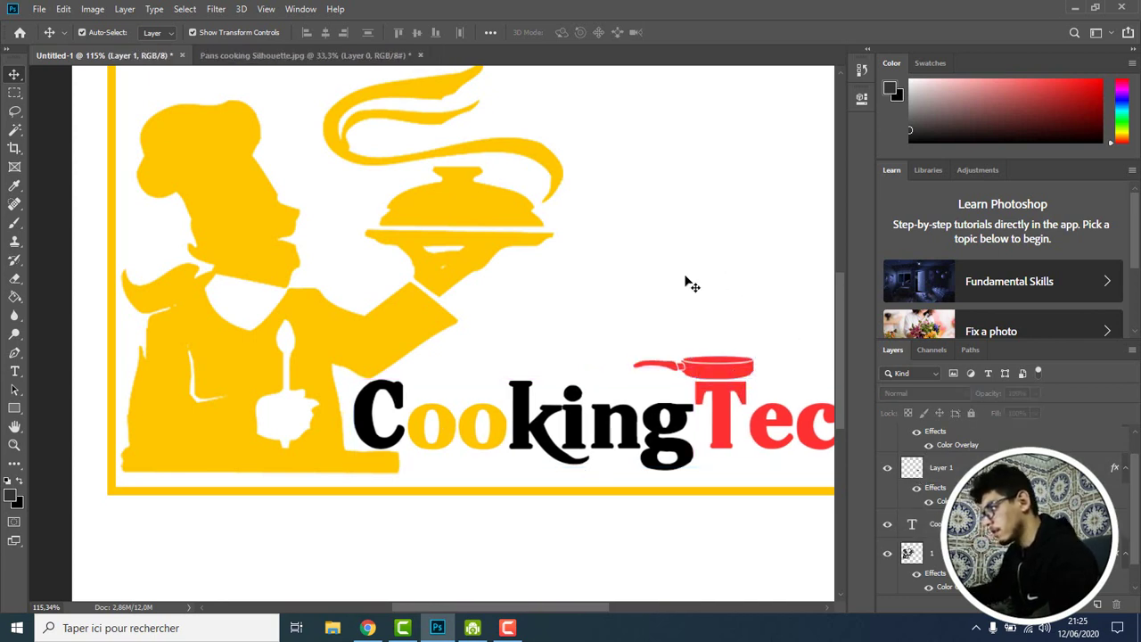
key("ctrl+0")
scroll(591, 322, "up", 2)
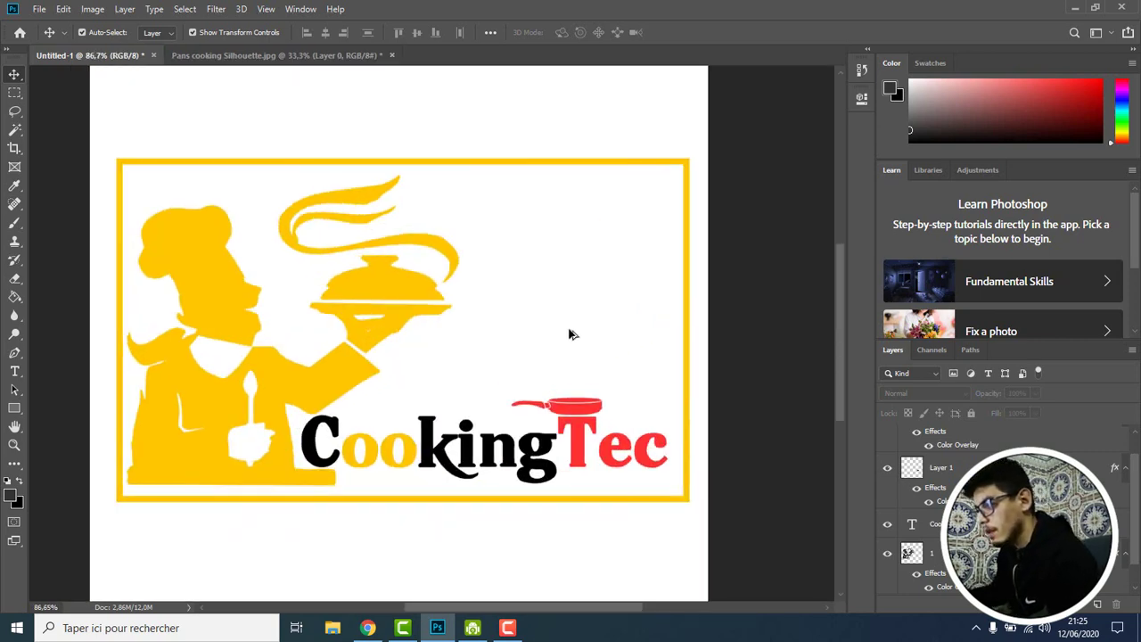
scroll(81, 433, "up", 2)
scroll(89, 432, "up", 2)
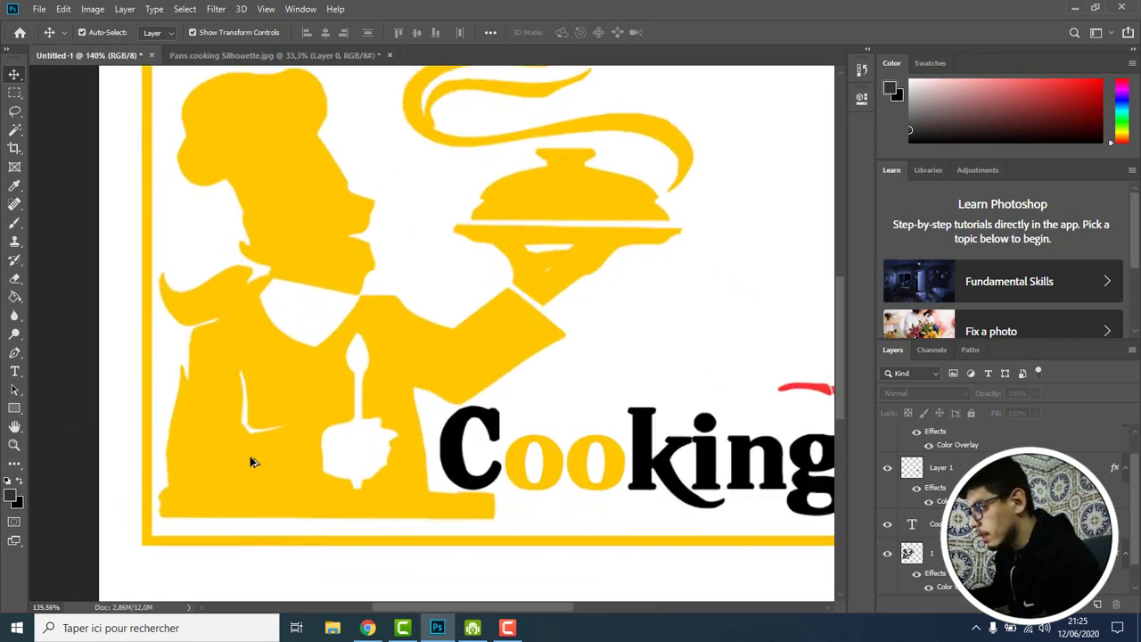
scroll(250, 456, "up", 2)
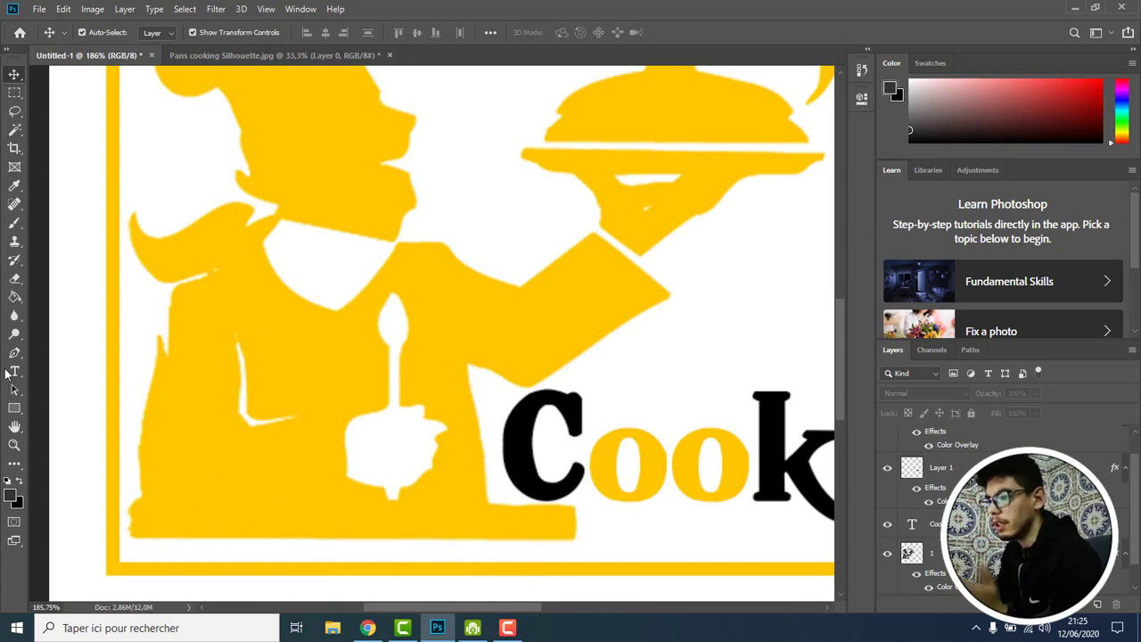
Draw a 336 × 28 px rectangle bar across the gap below the chef
left_click(23, 407)
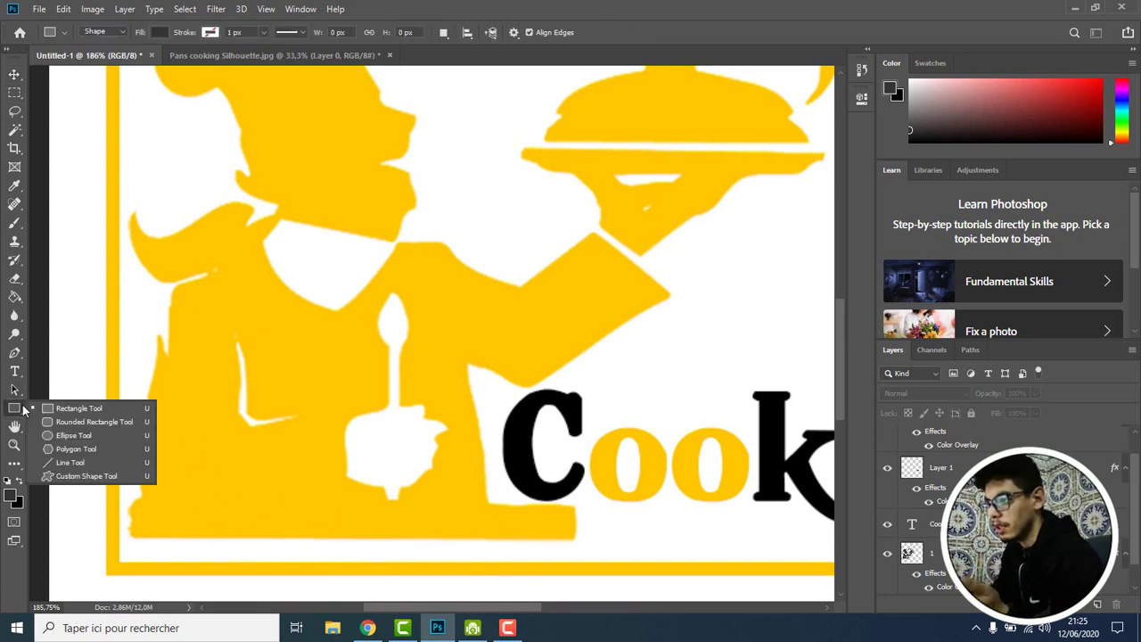
left_click(70, 408)
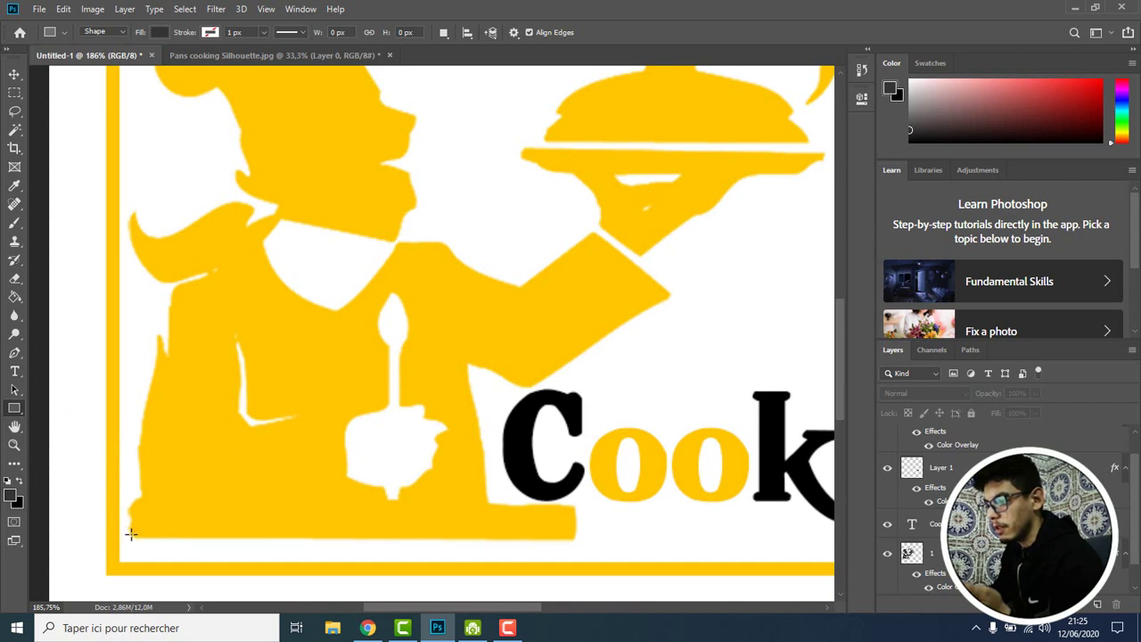
mouse_move(130, 534)
left_mouse_down()
mouse_move(569, 580)
mouse_move(575, 571)
left_mouse_up()
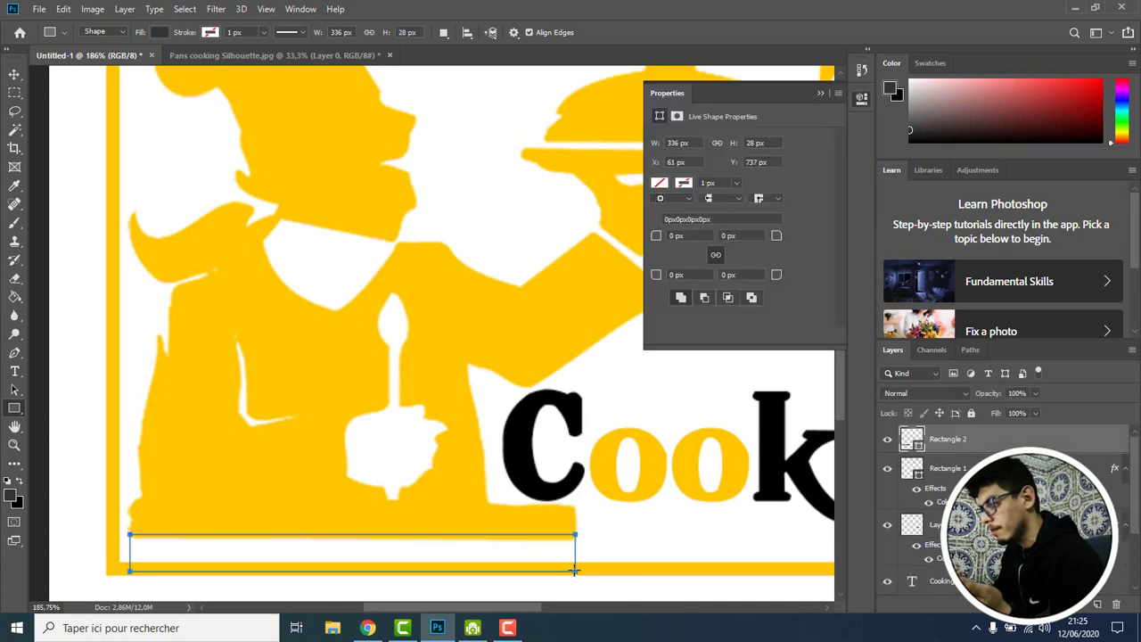
left_click(661, 183)
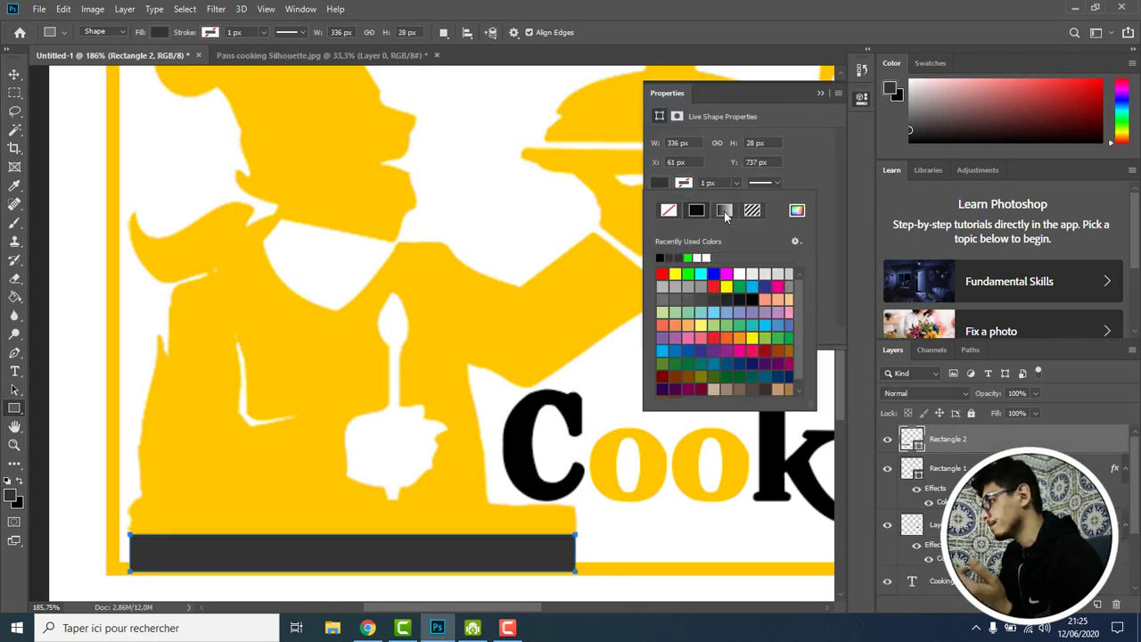
left_click(570, 307)
left_click(568, 288)
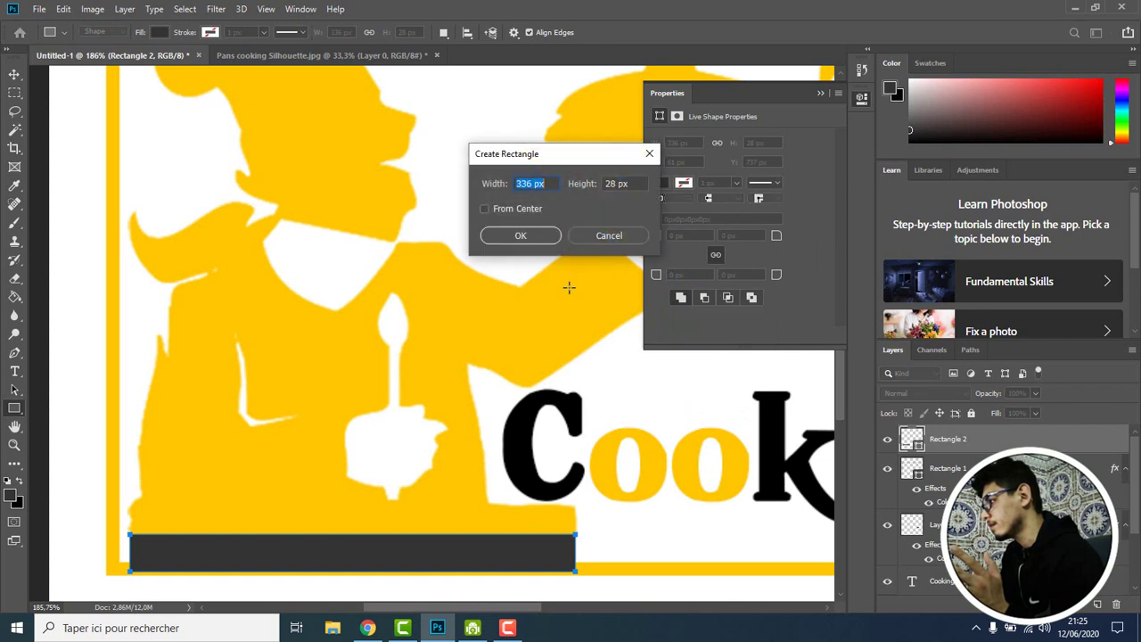
left_click(614, 235)
left_click(660, 182)
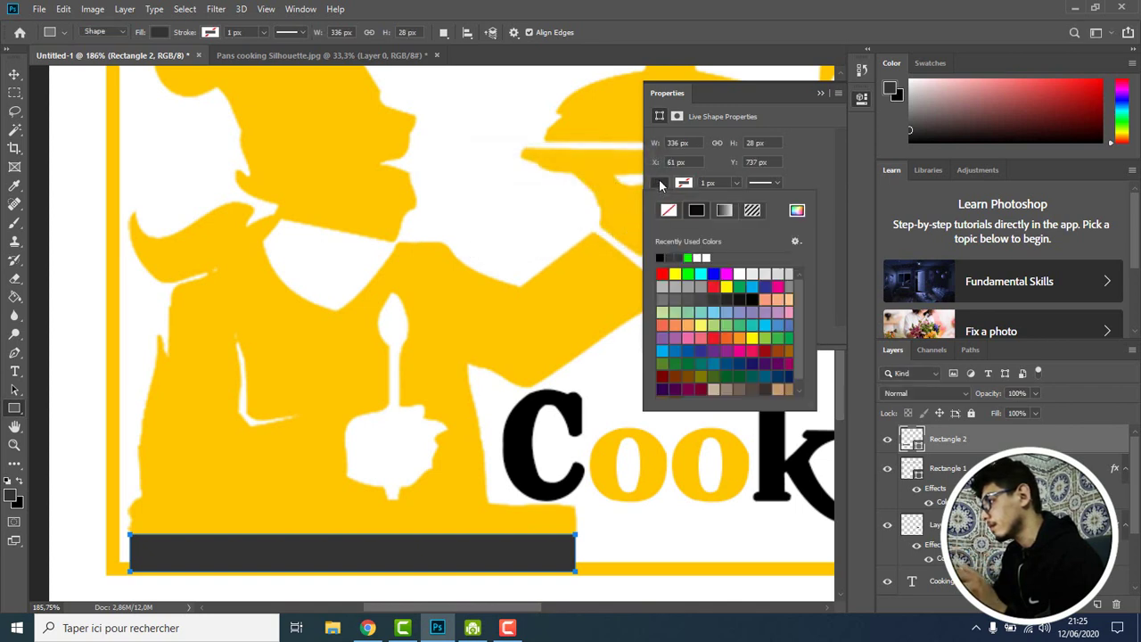
left_click(821, 93)
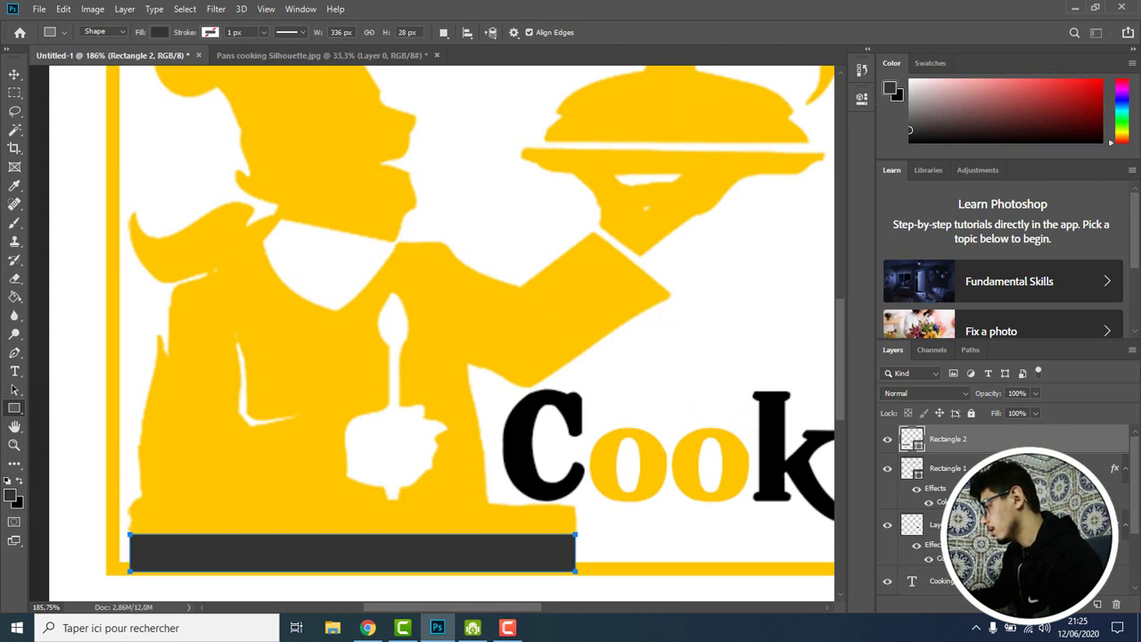
Copy Rectangle 1's yellow Color Overlay onto the new Rectangle 2 bar
left_click_drag(944, 445, 937, 443)
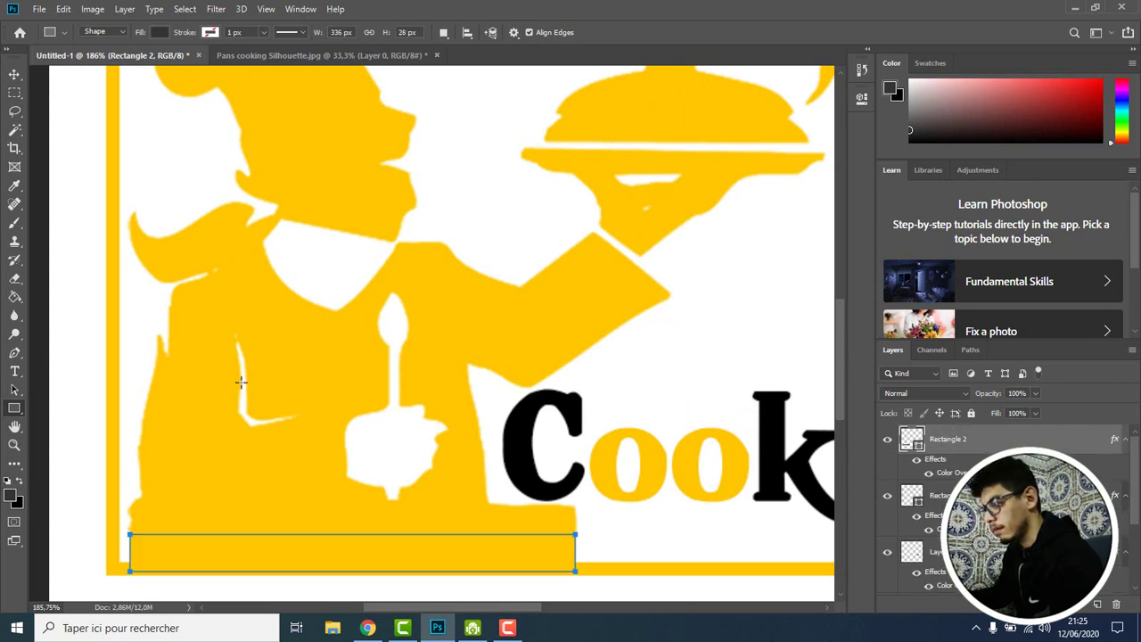
left_click(73, 316)
left_click(609, 235)
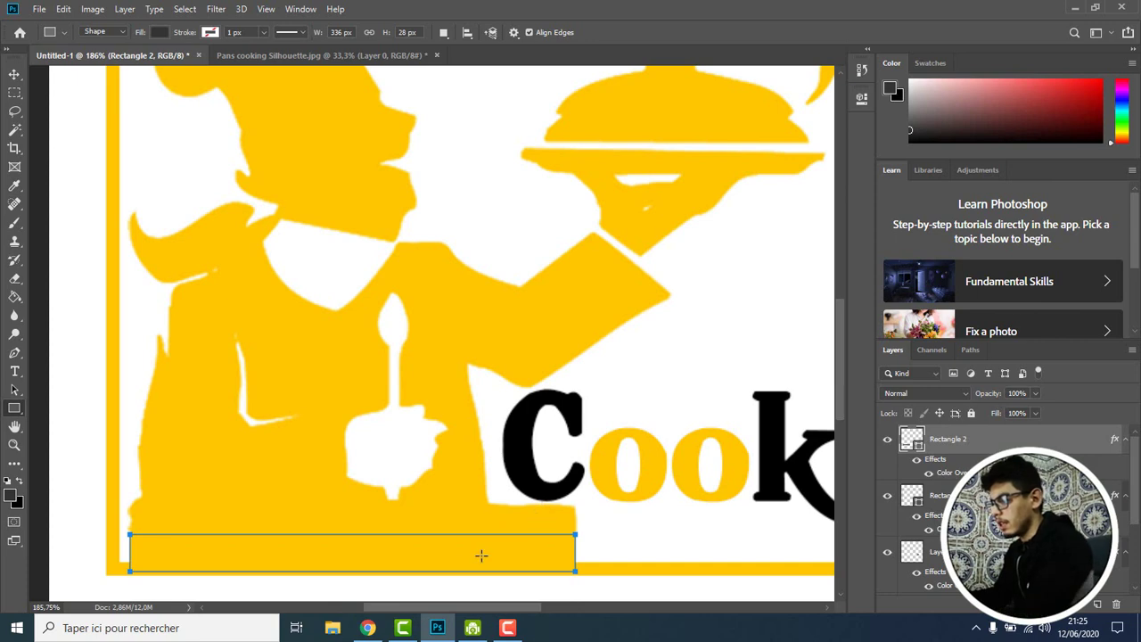
left_click(15, 89)
Select the yellow bar's layer and reset the colours to black and white
left_click(14, 75)
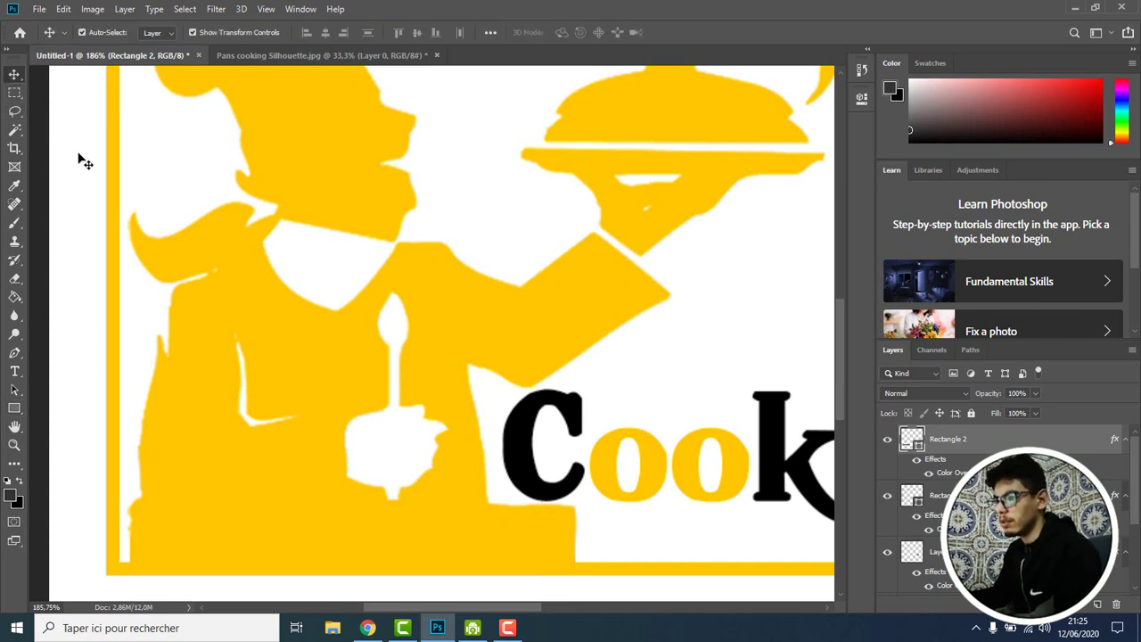
scroll(252, 258, "down", 5)
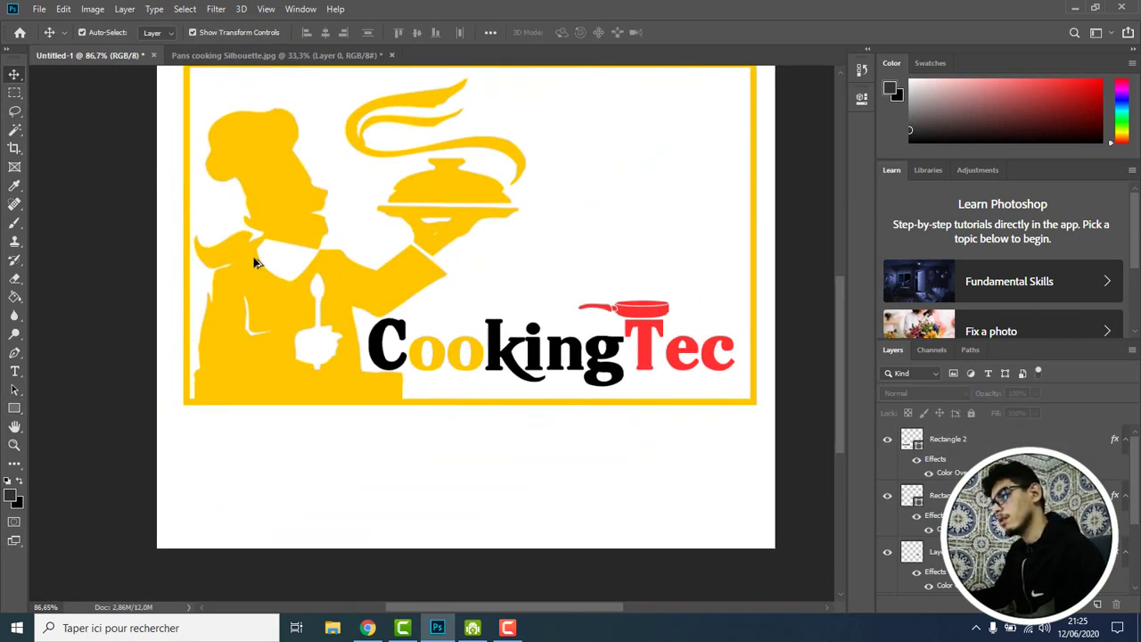
scroll(205, 401, "up", 6)
scroll(210, 402, "up", 2)
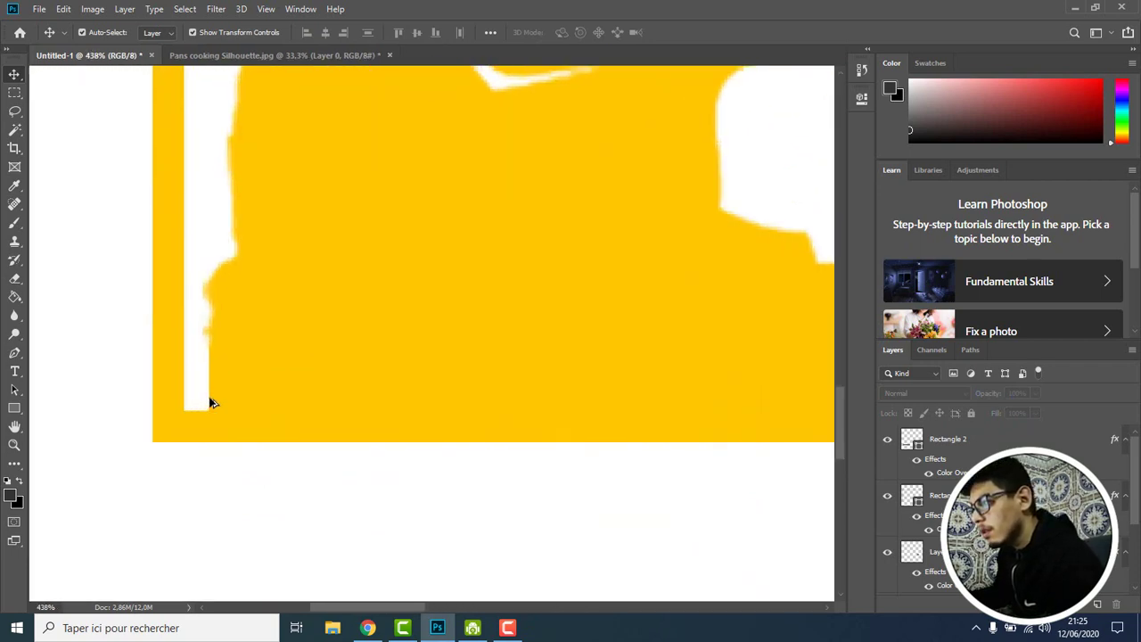
scroll(210, 403, "up", 1)
left_click(232, 385)
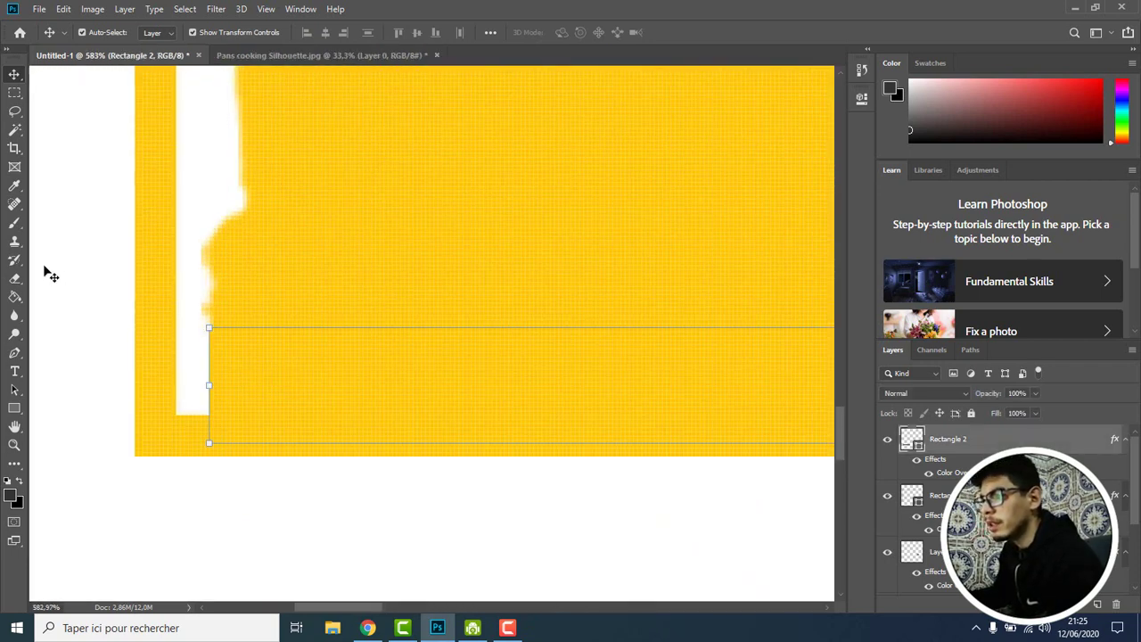
left_click(14, 223)
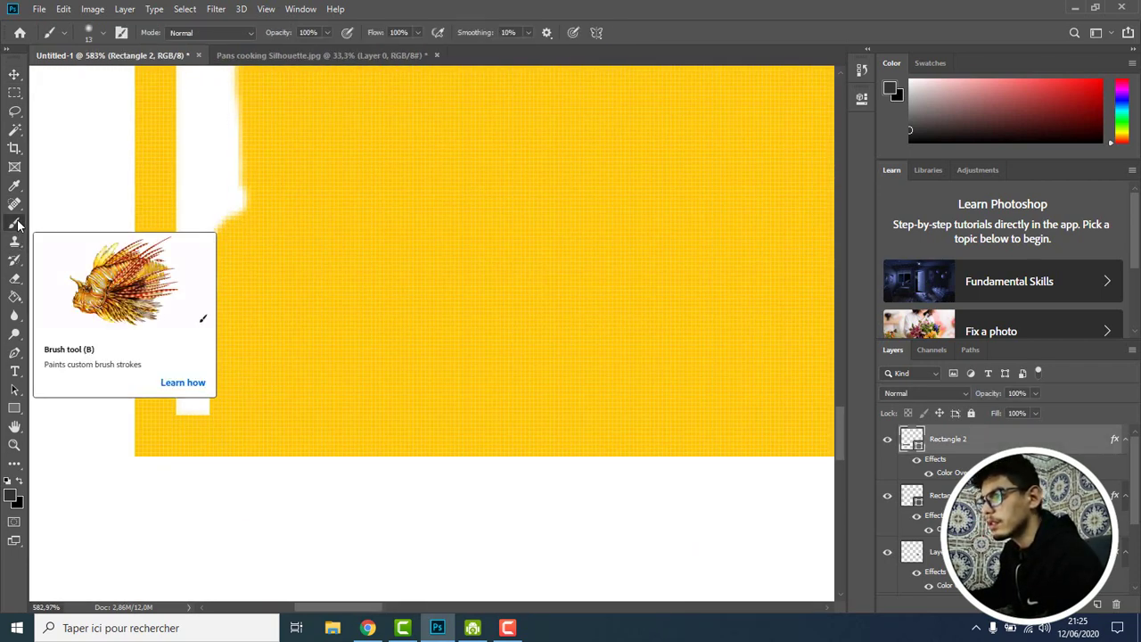
left_click(20, 482)
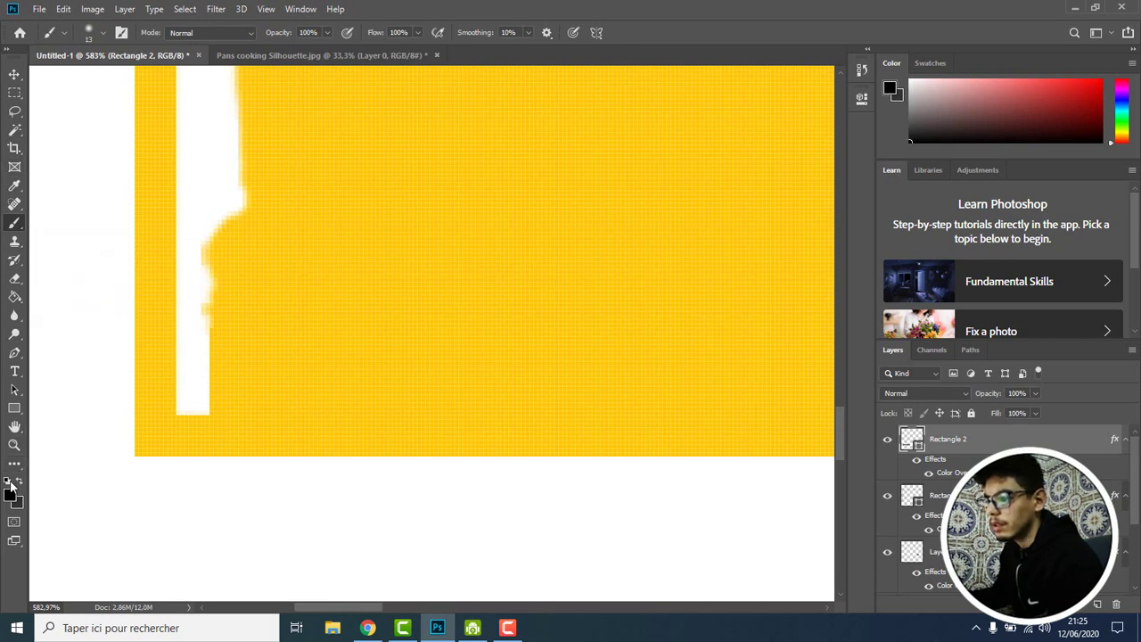
Erase the yellow bump on chef layer 1 along the white strip
left_click(16, 280)
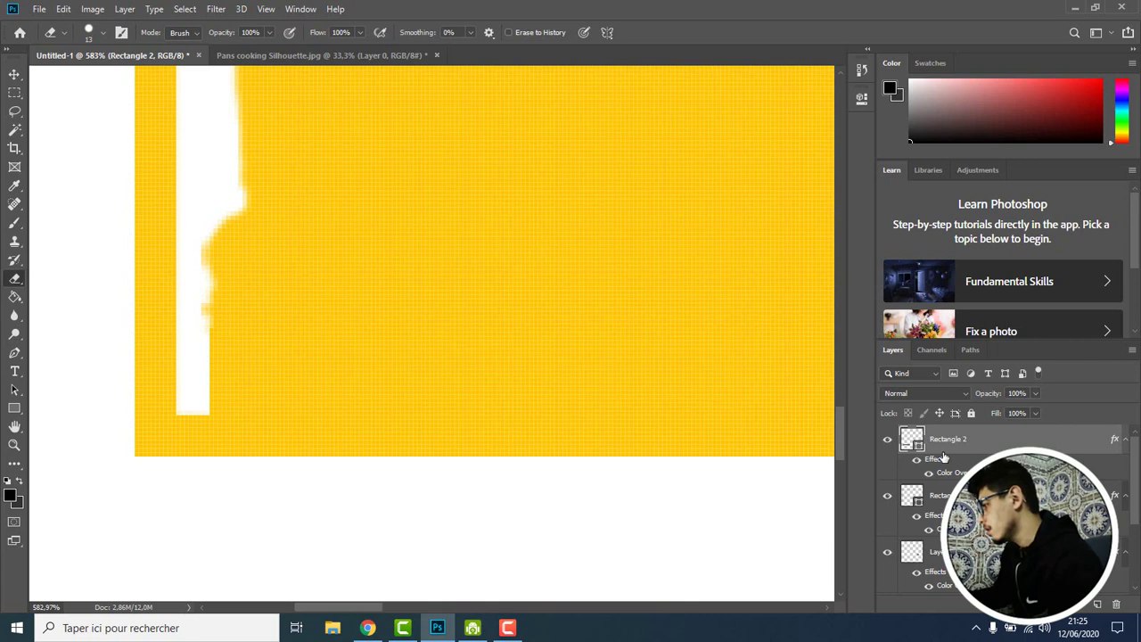
scroll(943, 458, "down", 3)
left_click(910, 526)
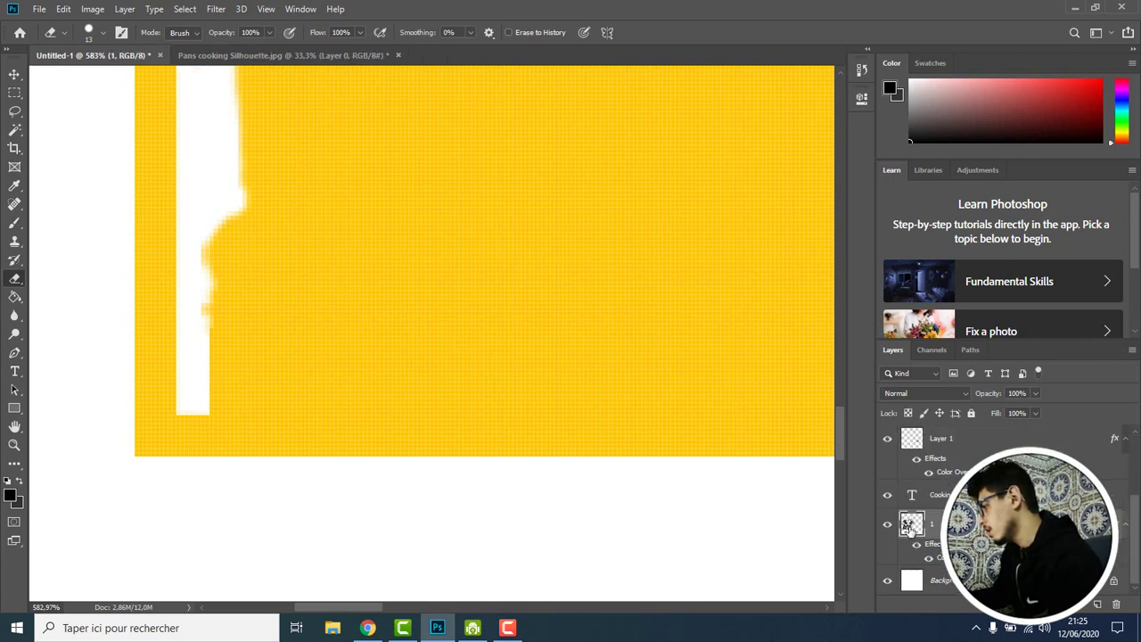
mouse_move(185, 310)
left_mouse_down()
mouse_move(184, 245)
mouse_move(173, 331)
mouse_move(186, 345)
mouse_move(187, 291)
left_mouse_up()
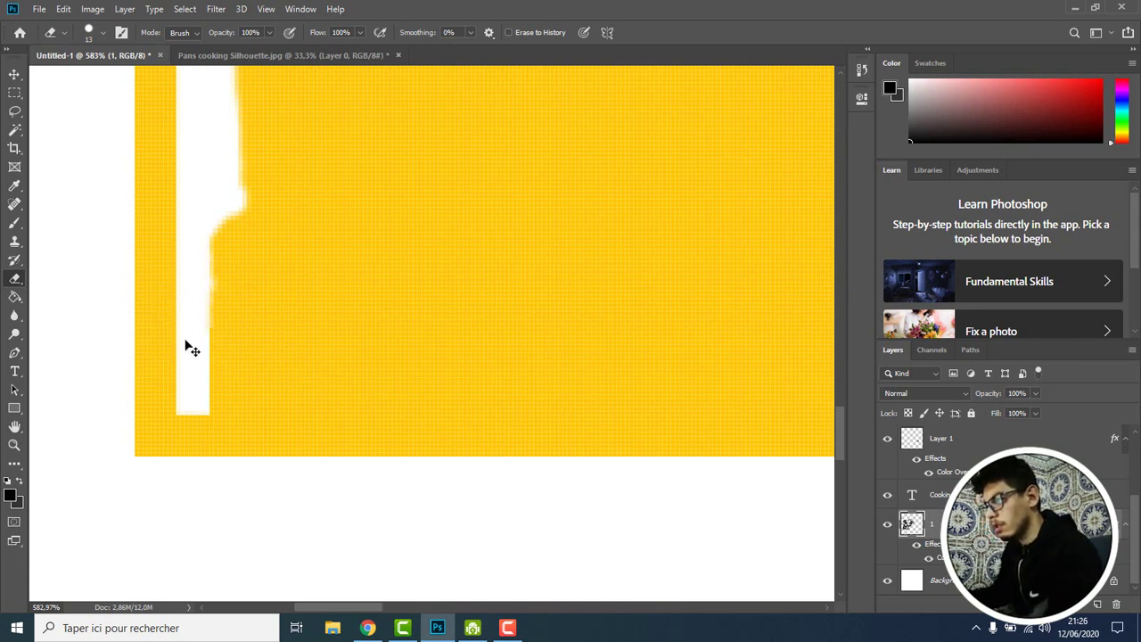
scroll(224, 288, "down", 3)
scroll(224, 288, "down", 2)
scroll(224, 288, "down", 1)
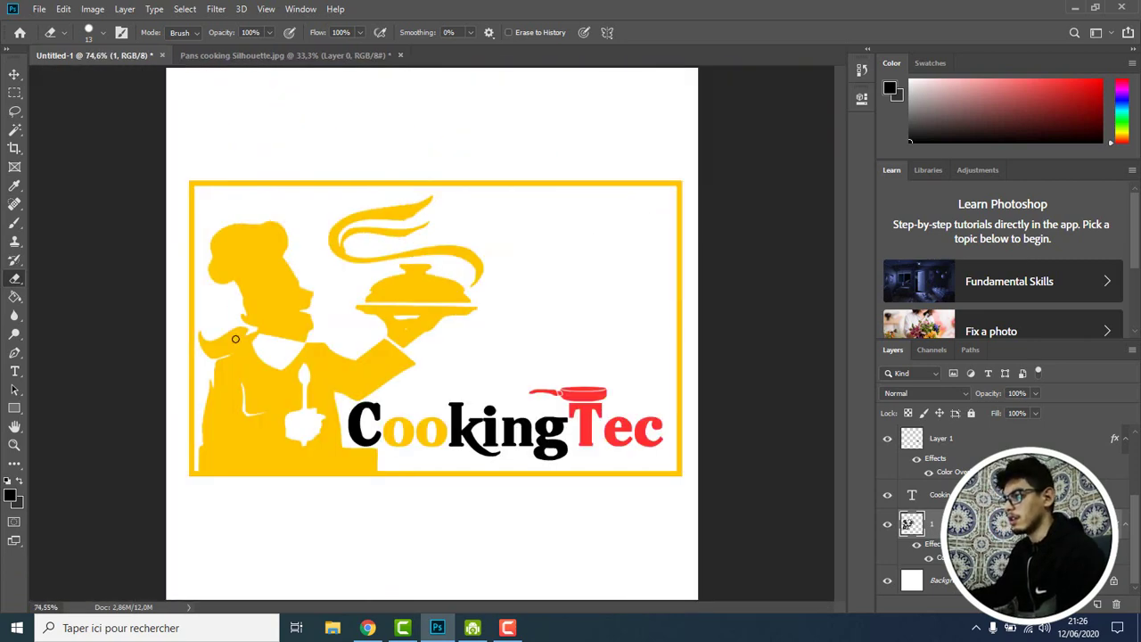
scroll(140, 194, "down", 1)
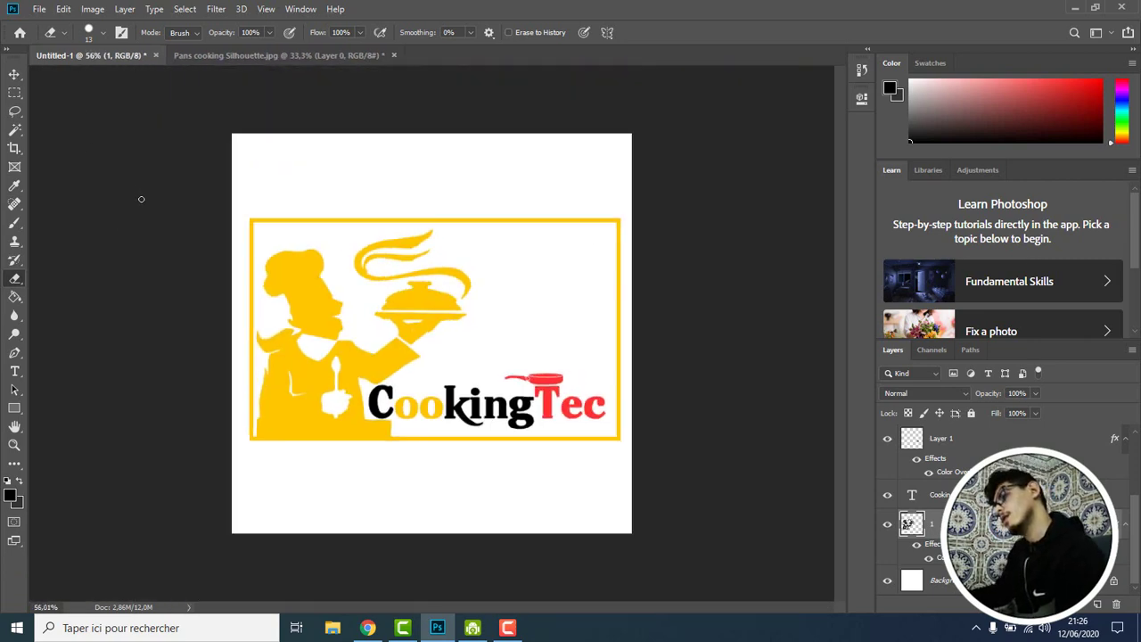
scroll(140, 204, "down", 1)
scroll(131, 204, "up", 1)
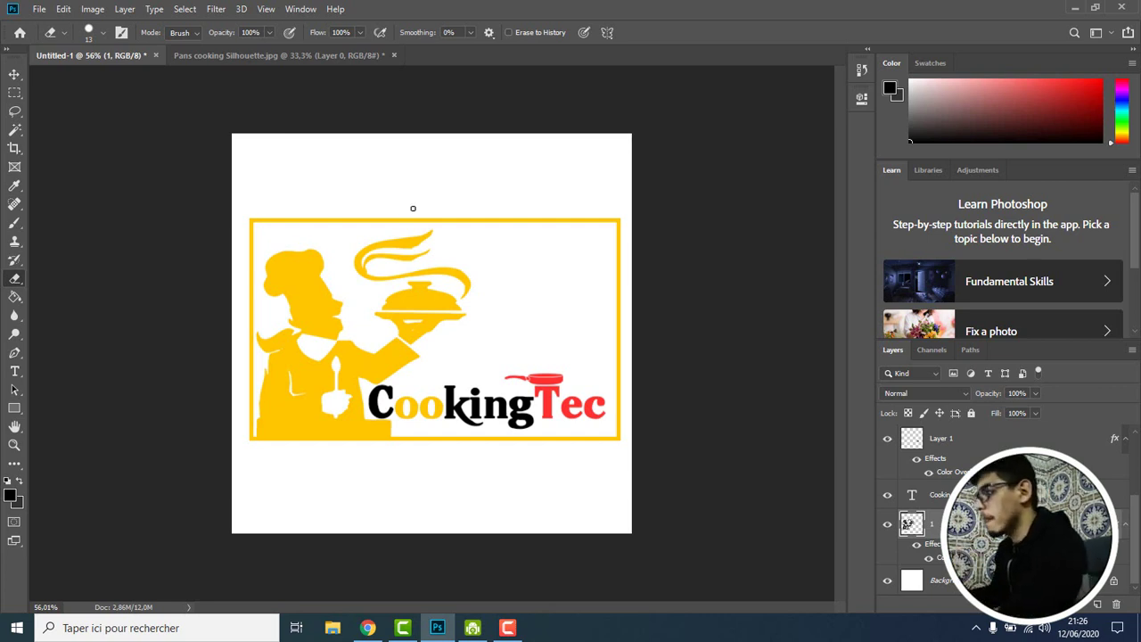
left_click(15, 74)
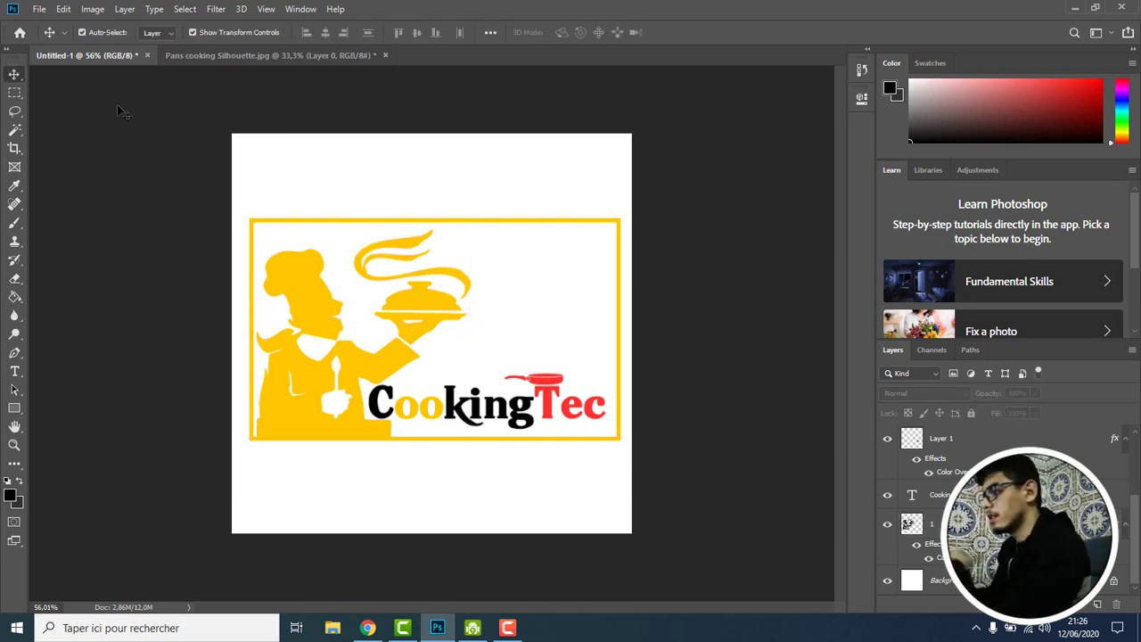